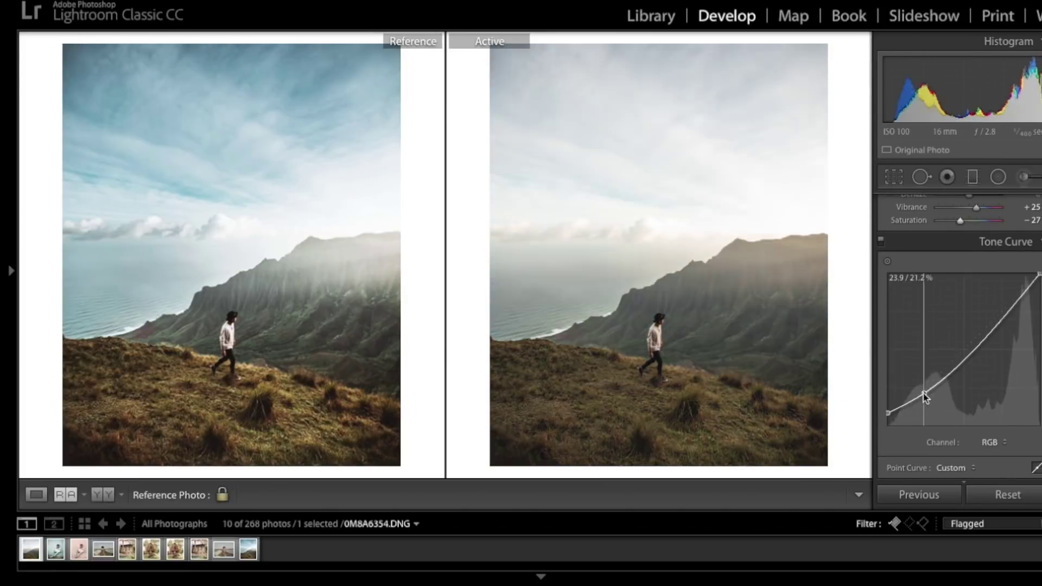
Add a graduated filter over the sky that turns it bluer
click(972, 177)
drag(672, 244, 673, 314)
mouse_move(988, 255)
mouse_down()
mouse_move(961, 244)
mouse_move(967, 262)
mouse_up()
click(844, 493)
scroll(1003, 348, down, 2)
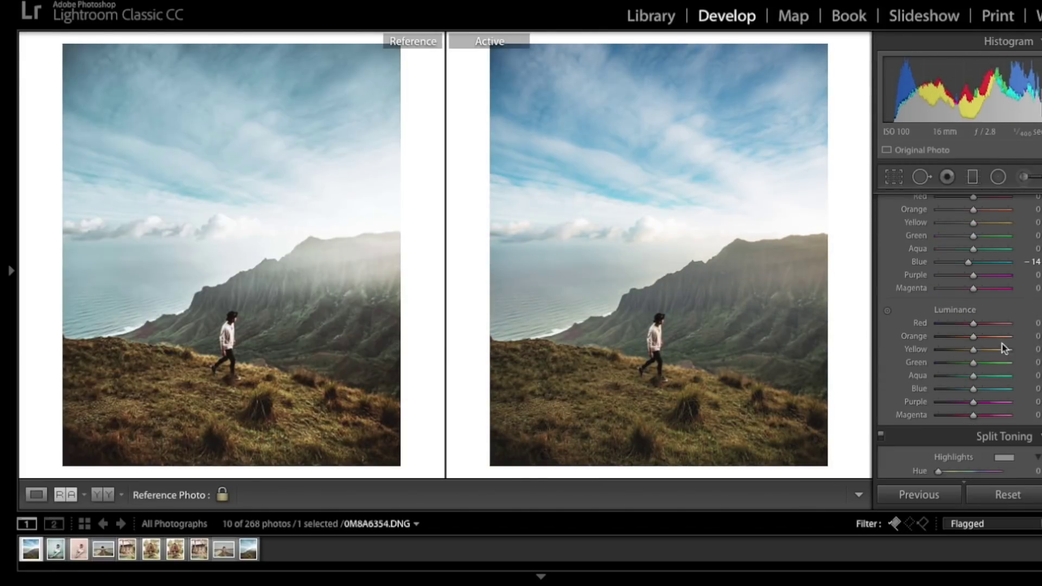
Shift the HSL colour values, including Aqua hue to +80
scroll(1003, 348, up, 3)
mouse_move(1000, 302)
mouse_down()
mouse_move(969, 408)
mouse_move(972, 342)
mouse_up()
Add teal-tinted radial filters (hue 192, saturation 34) over the grass and the sky
click(998, 176)
drag(727, 407, 770, 451)
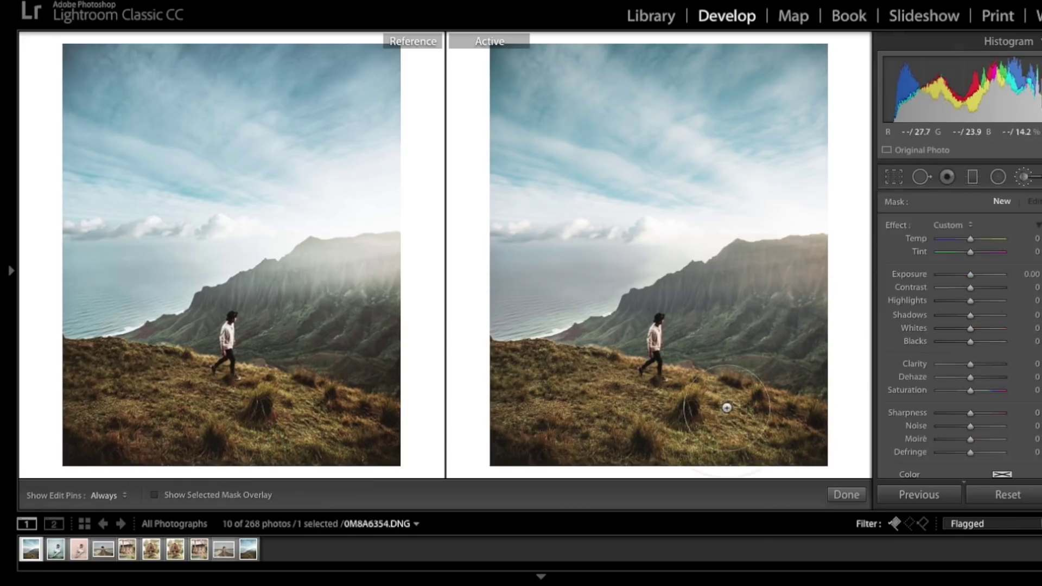
click(1002, 456)
click(845, 500)
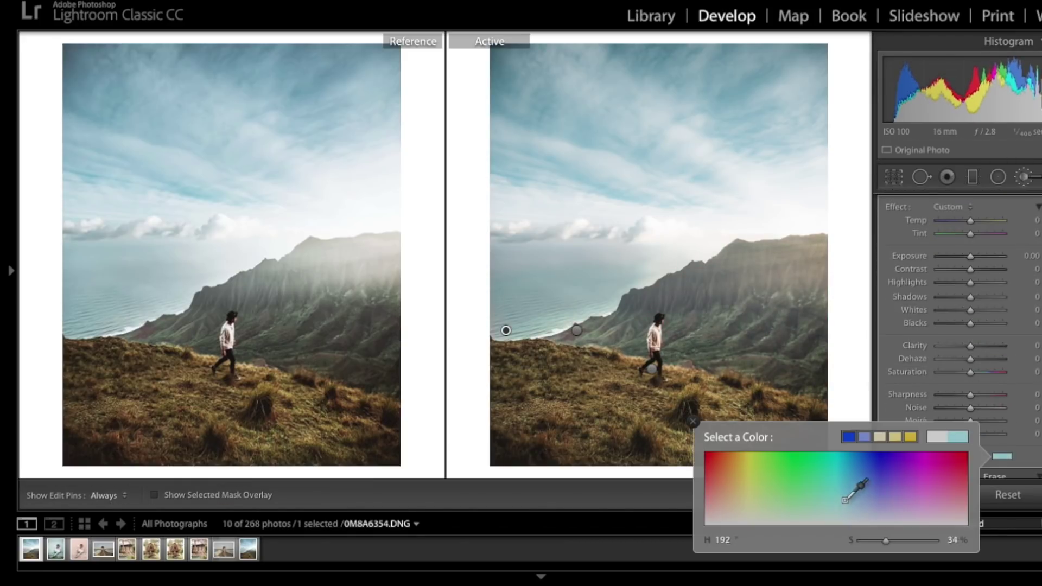
mouse_move(737, 233)
mouse_down()
mouse_move(820, 272)
mouse_move(884, 233)
mouse_up()
click(998, 177)
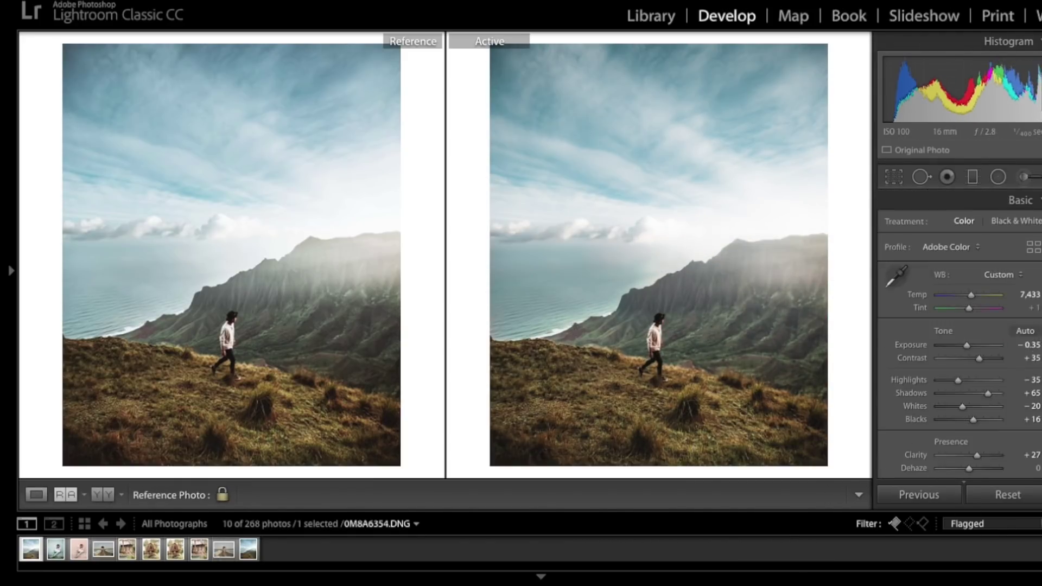
Recheck the radial filters and compare the edit against the original
click(998, 177)
click(998, 177)
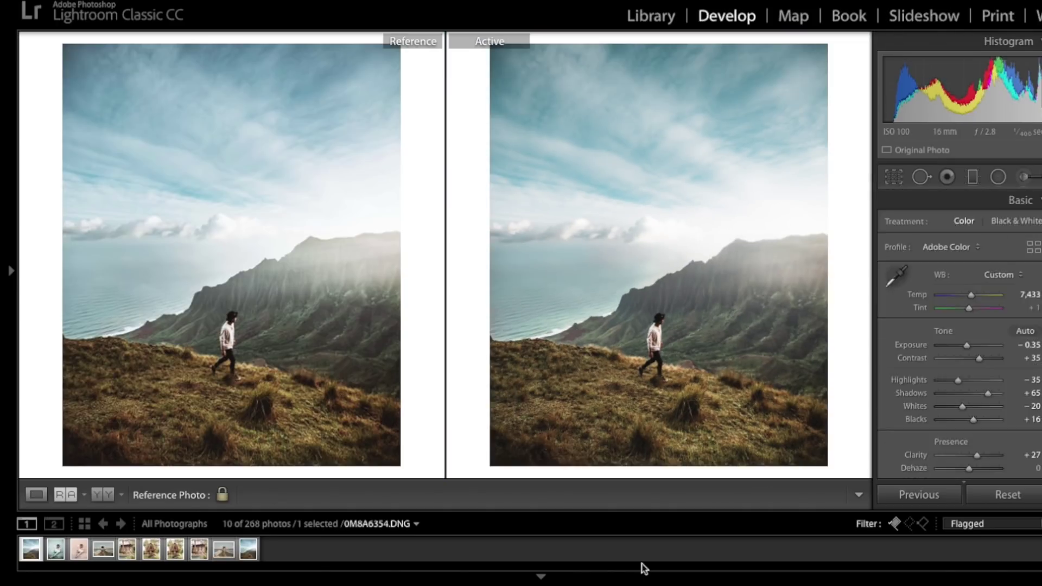
key(backslash)
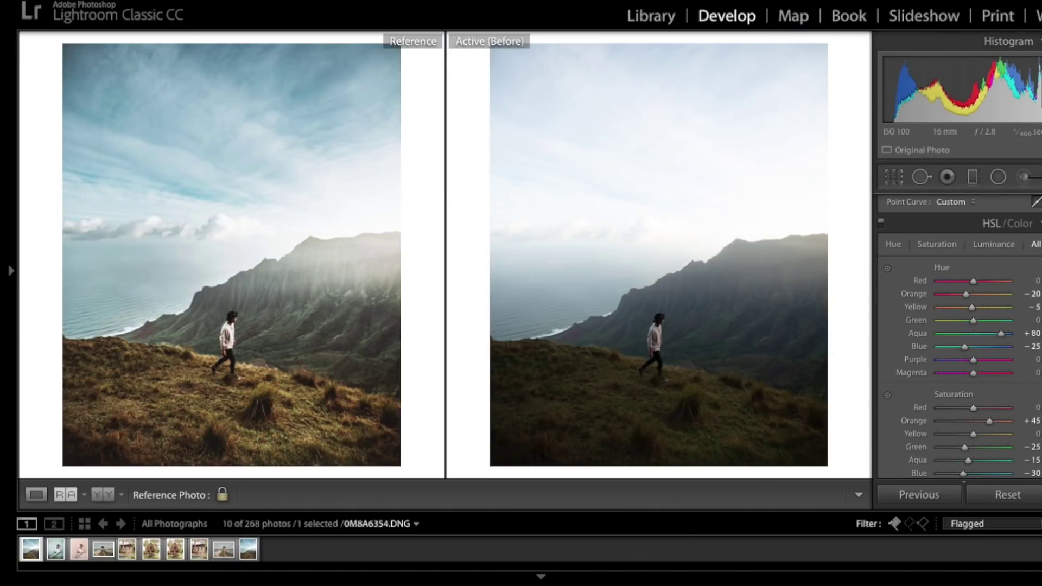
key(backslash)
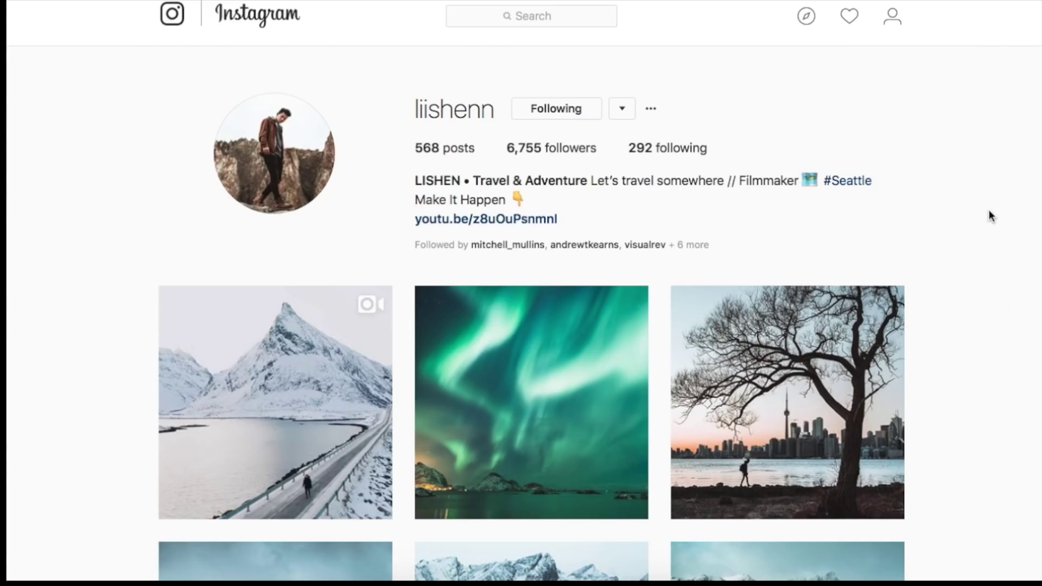
Scroll through the photographer's Instagram profile grid
scroll(989, 212, down, 10)
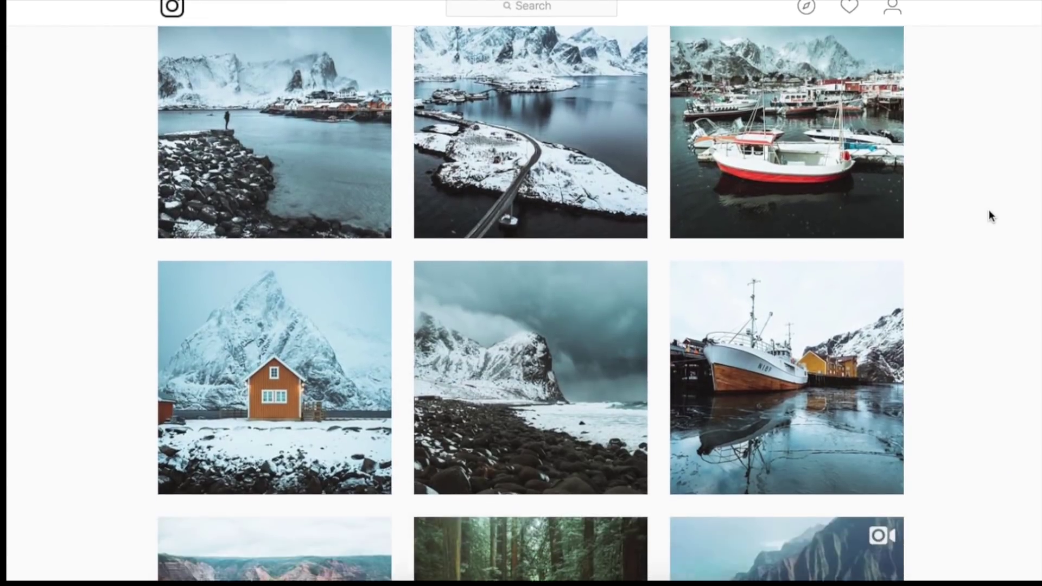
scroll(989, 209, down, 8)
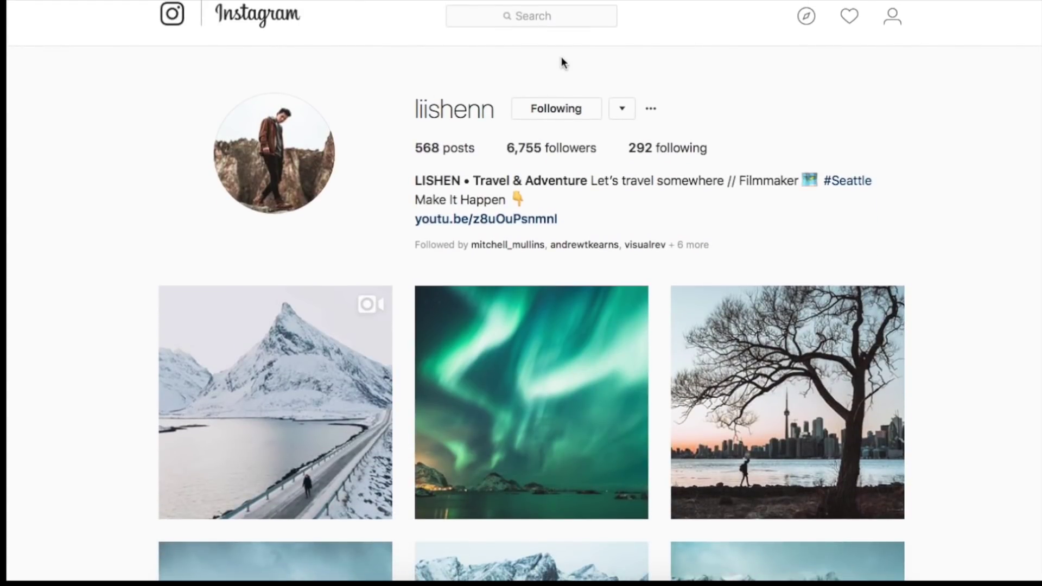
scroll(971, 147, down, 9)
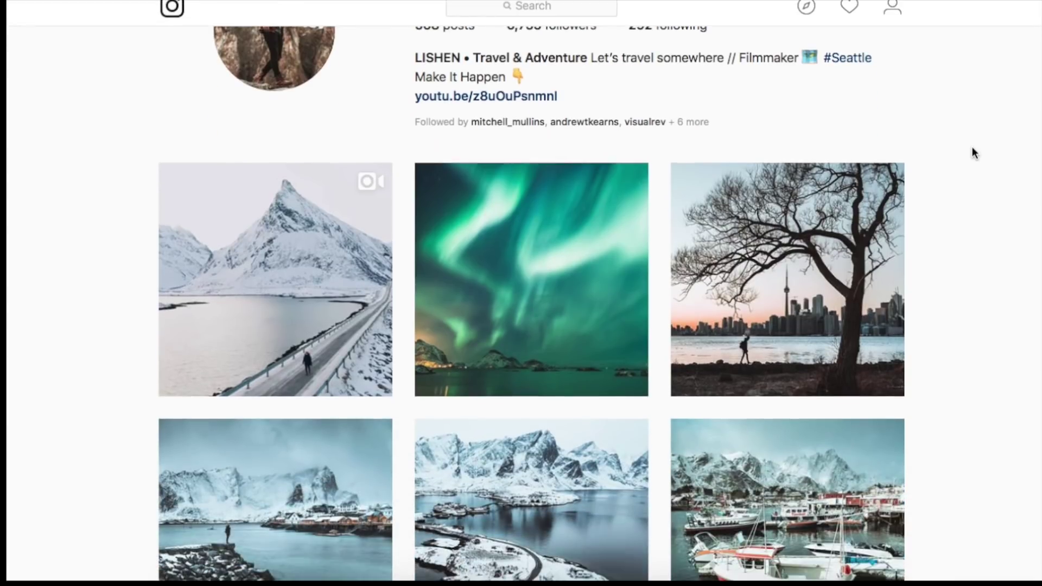
scroll(972, 147, down, 9)
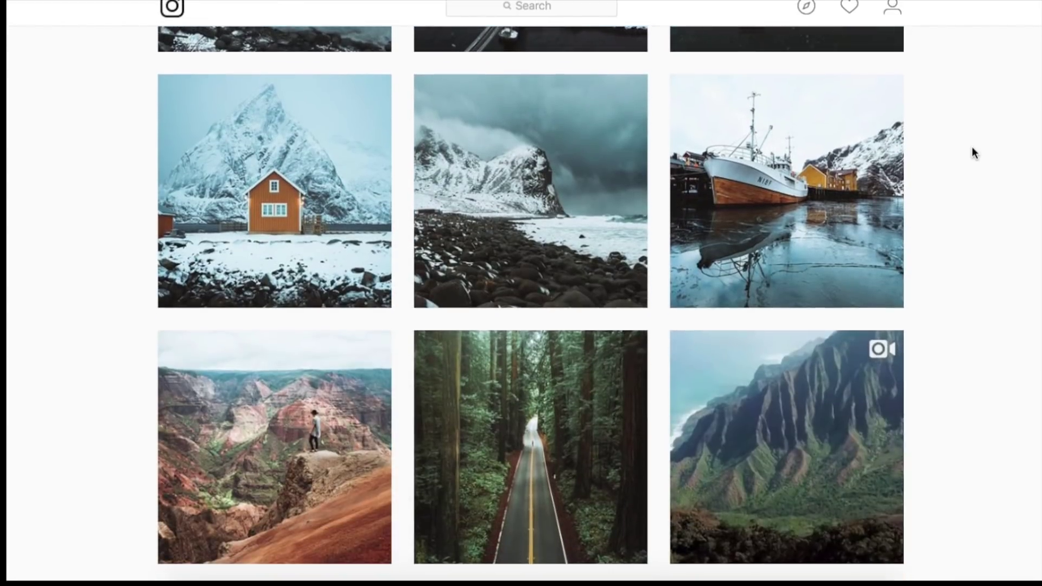
scroll(972, 147, down, 1)
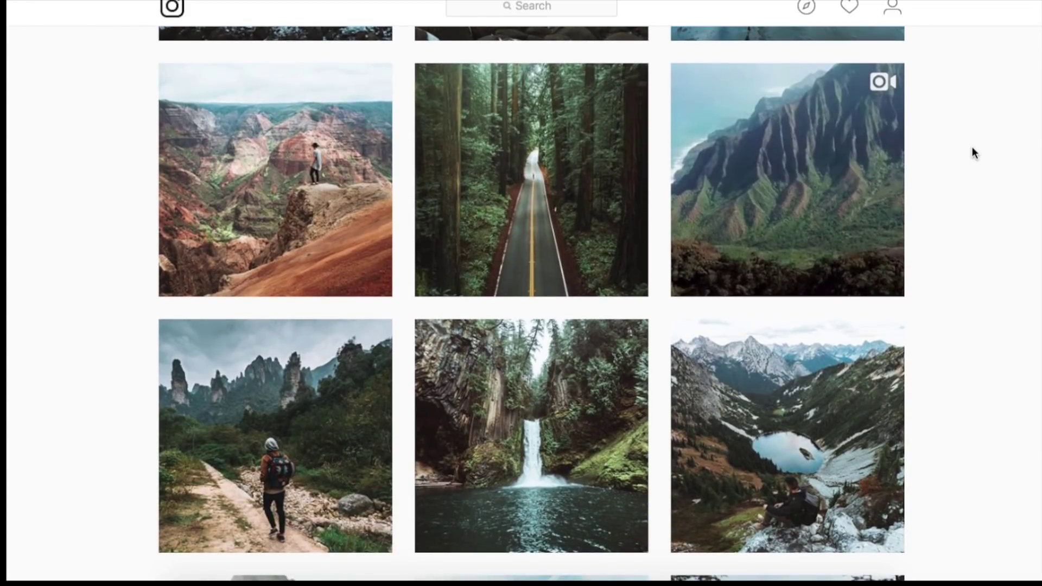
scroll(972, 148, down, 8)
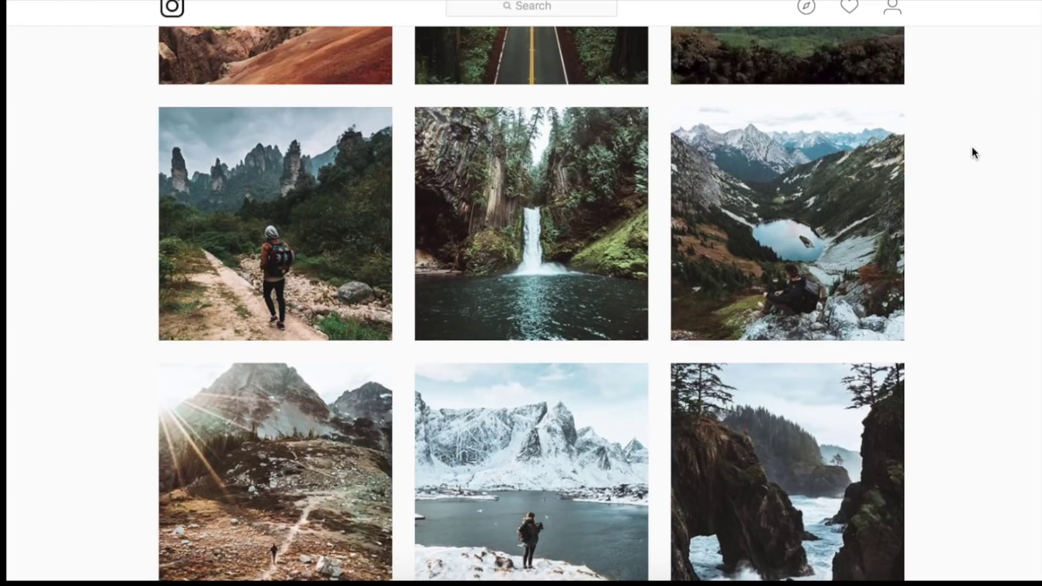
scroll(971, 147, down, 7)
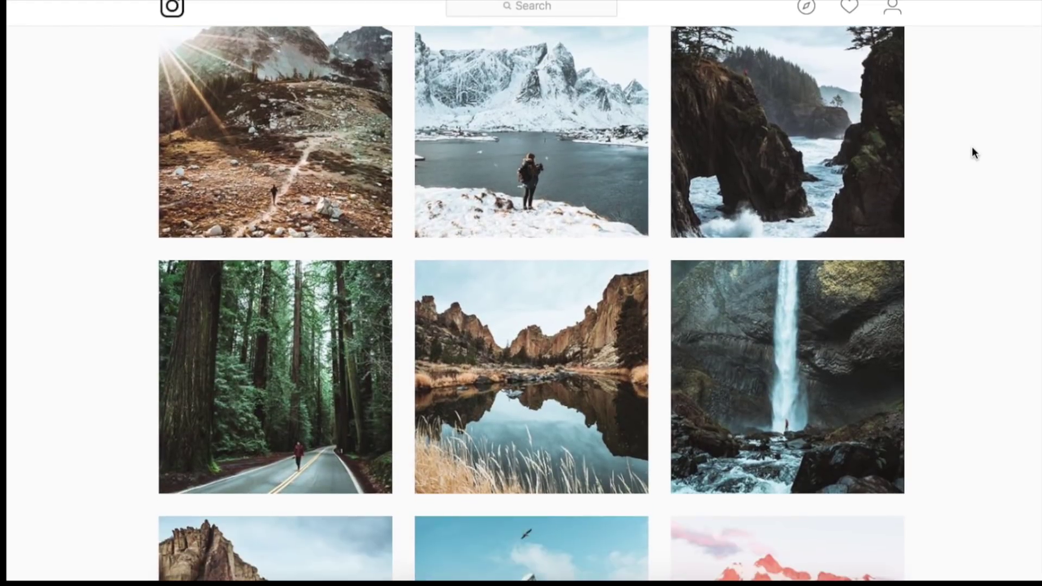
scroll(971, 147, down, 18)
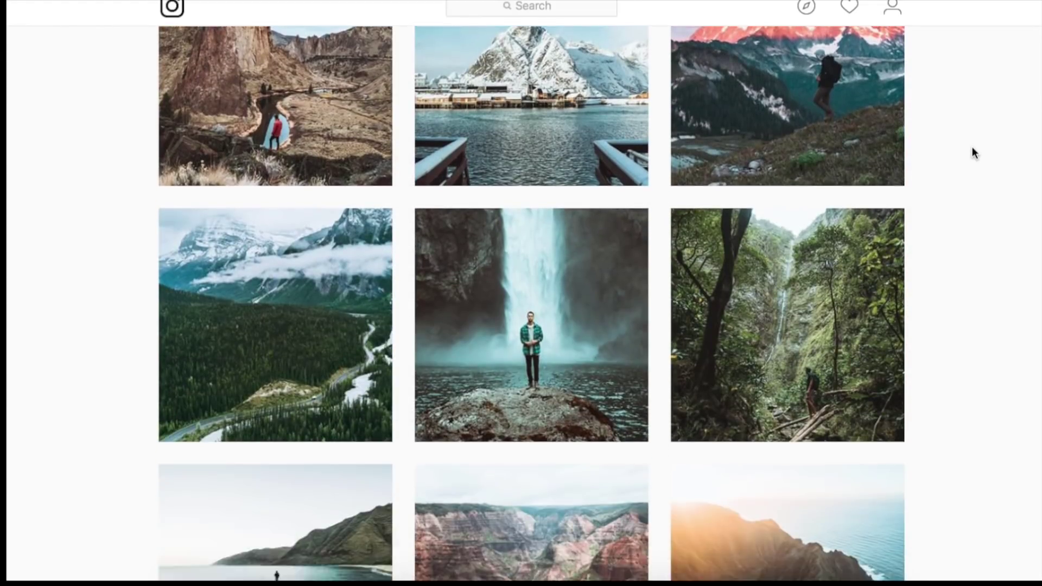
scroll(972, 146, down, 19)
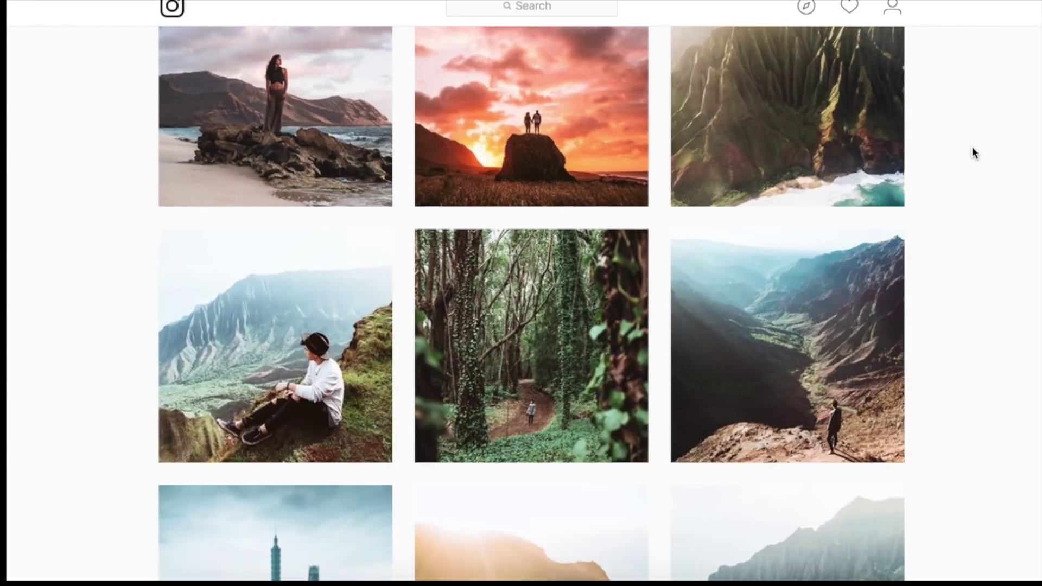
scroll(972, 146, down, 10)
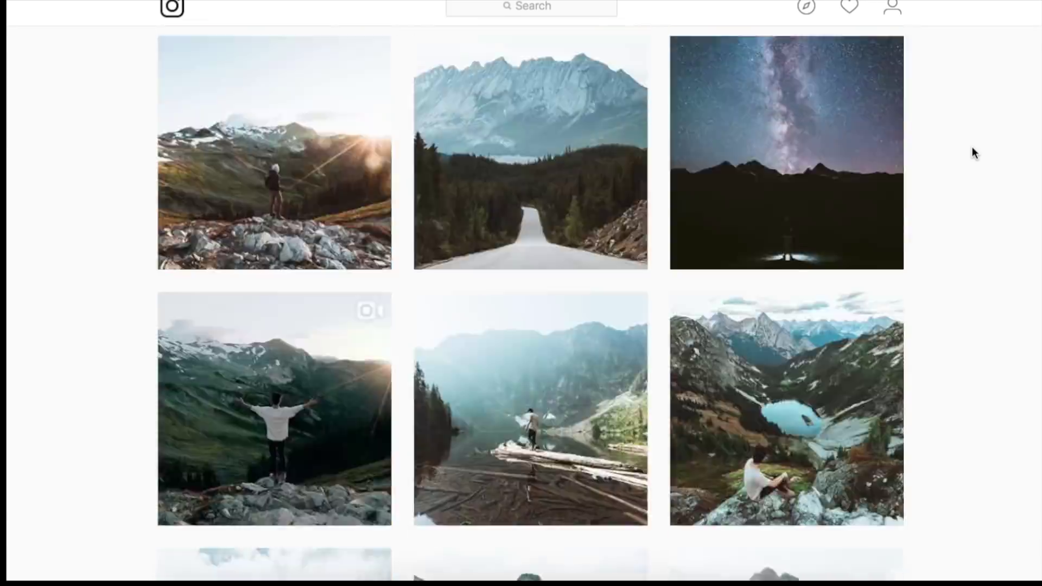
scroll(972, 147, up, 20)
scroll(972, 146, up, 12)
scroll(972, 147, down, 5)
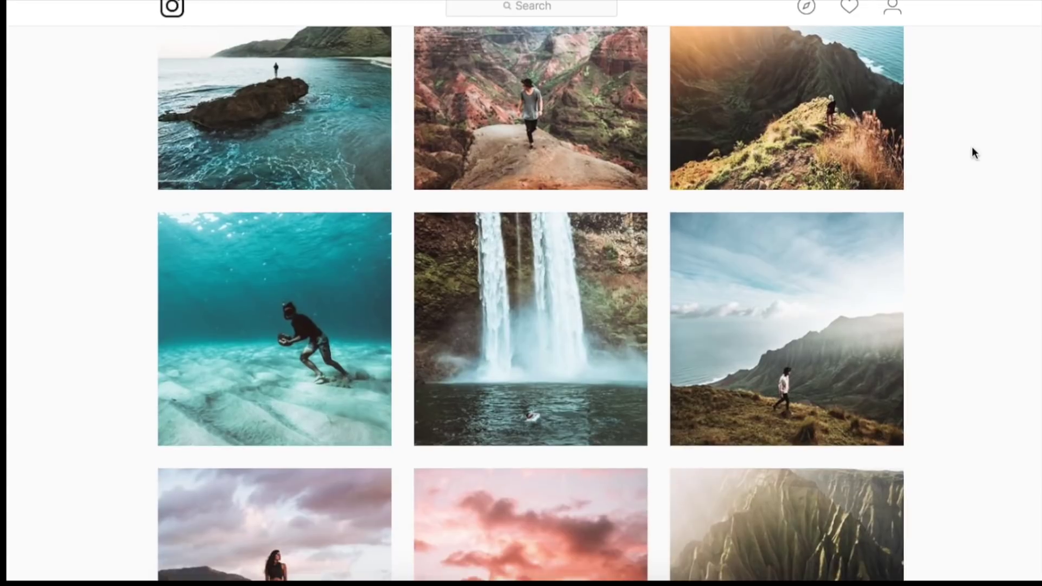
View the cloudy hiker-on-the-ridge post, then follow the youtu.be link in the bio
click(787, 281)
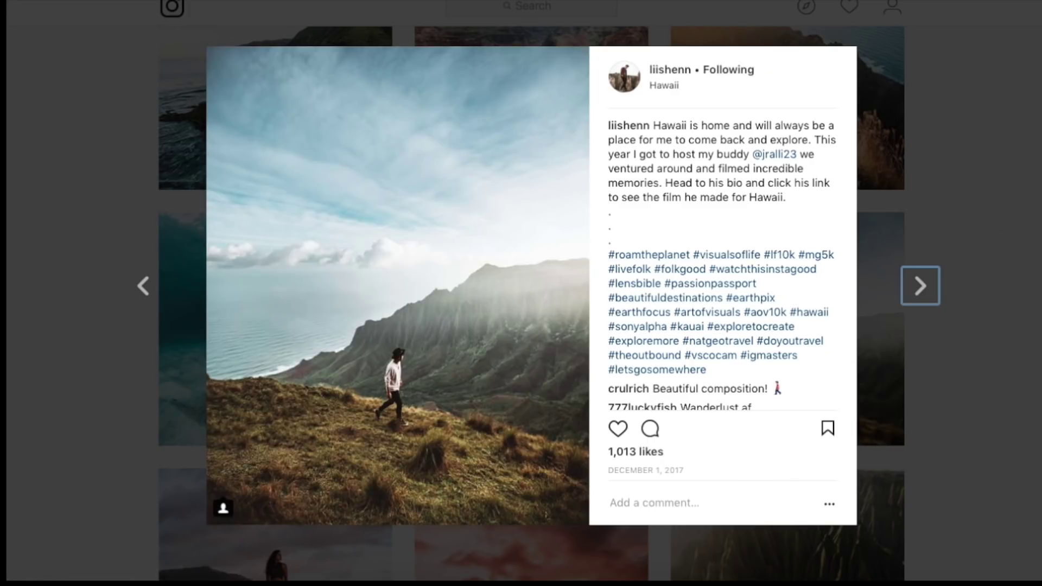
key(Escape)
scroll(807, 195, up, 15)
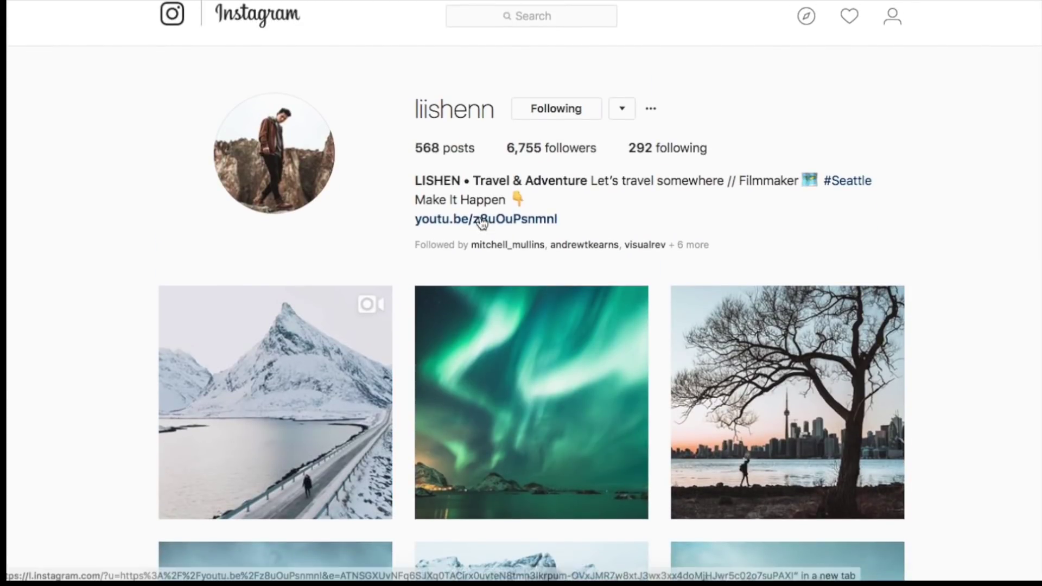
click(455, 220)
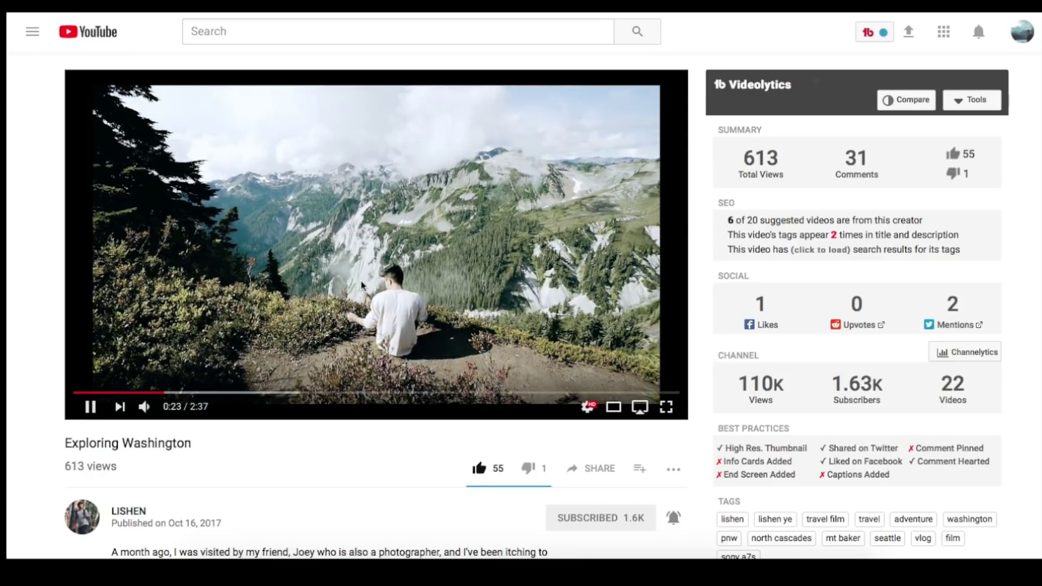
Pause the Exploring Washington video at 0:23
click(374, 288)
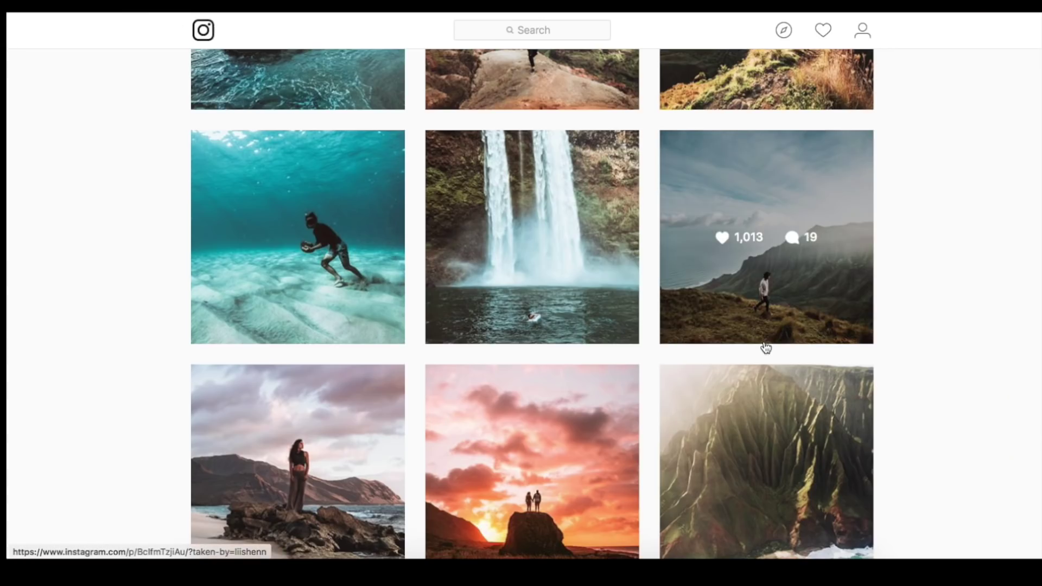
Open the cloudy hiker-on-the-ridge post from the profile grid
click(804, 169)
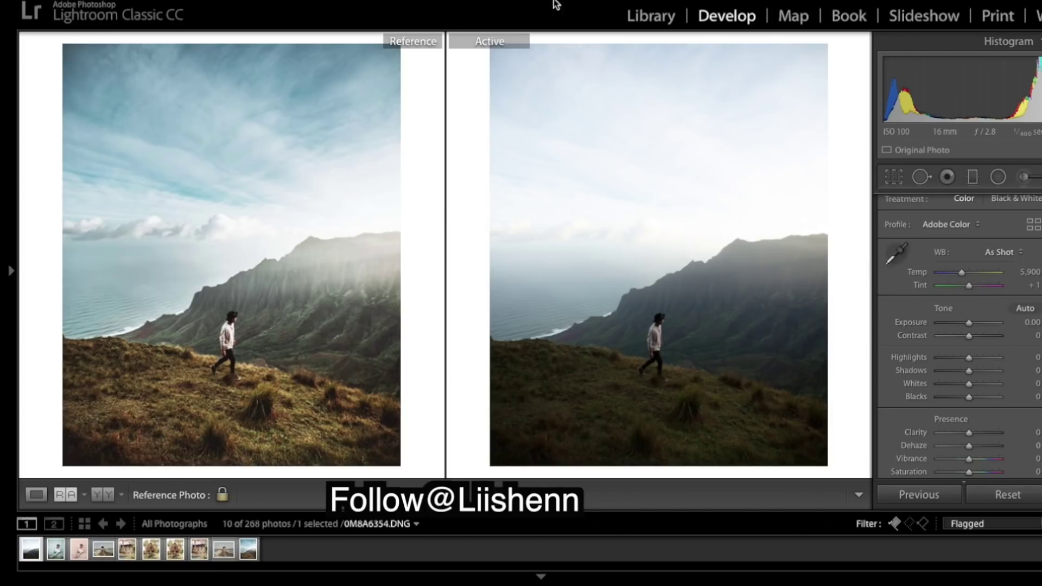
Crop 0M8A6354.DNG to a 4 x 5 portrait frame and show it beside the reference
click(903, 178)
click(678, 174)
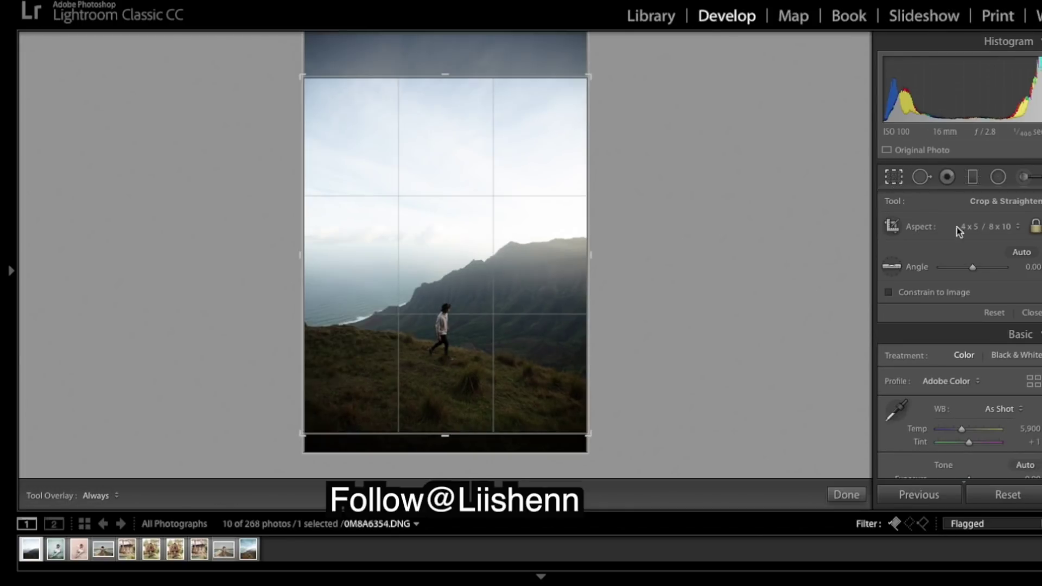
click(847, 494)
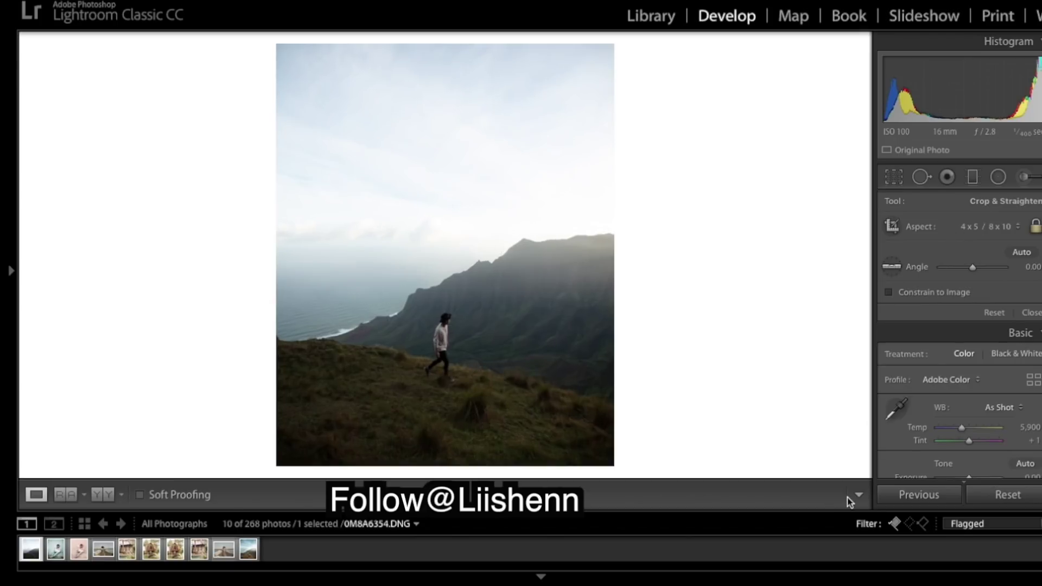
click(65, 494)
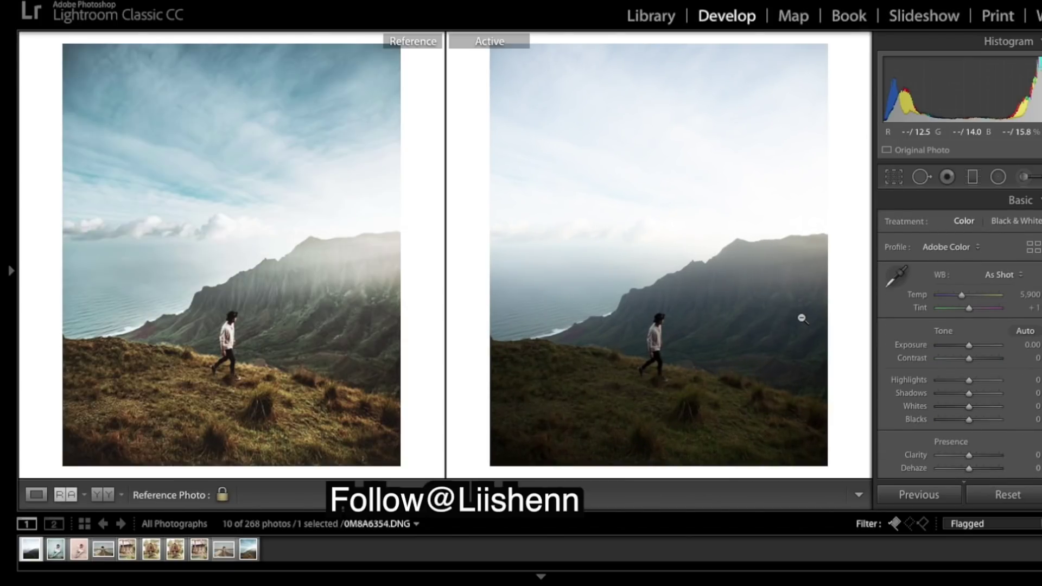
Raise Shadows to +65 and Contrast to +35
scroll(911, 304, down, 3)
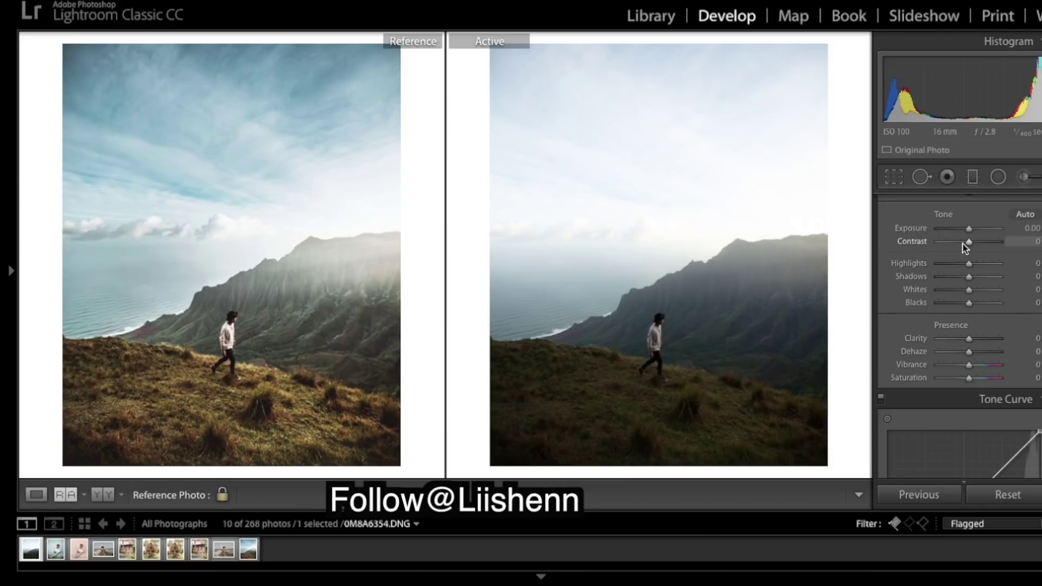
click(988, 304)
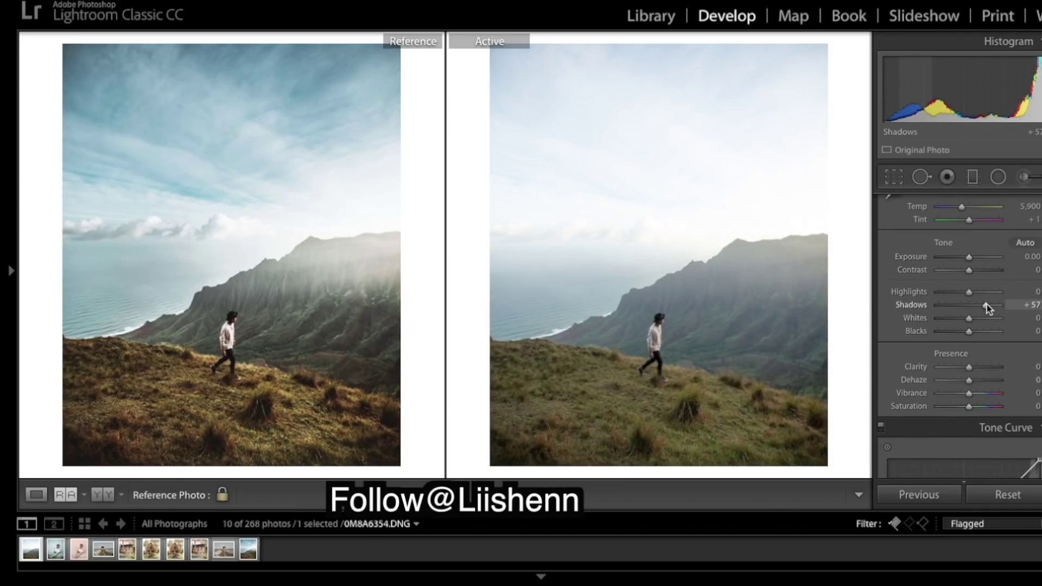
drag(988, 307, 989, 307)
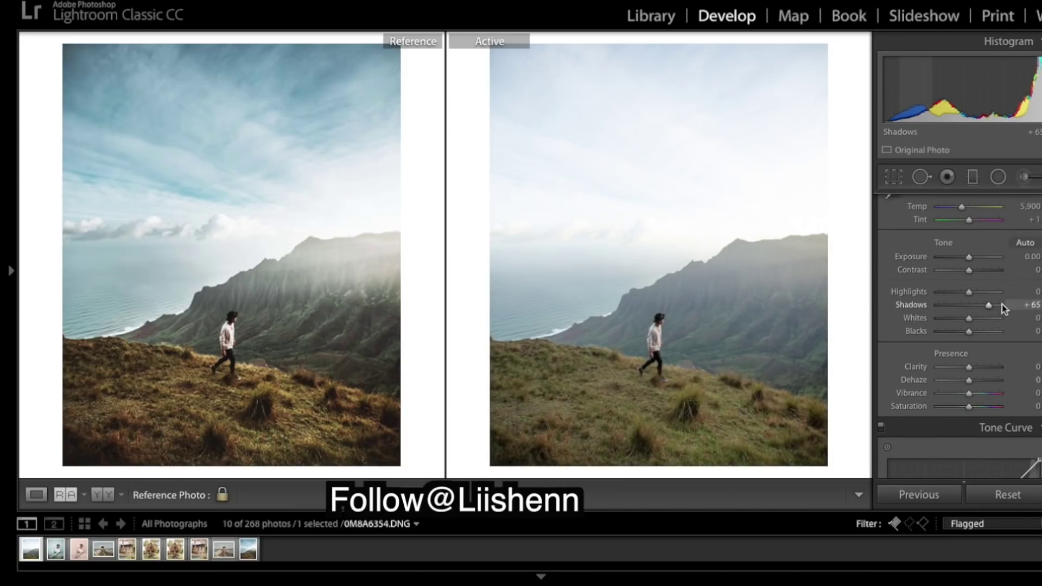
scroll(987, 309, up, 2)
drag(983, 329, 973, 325)
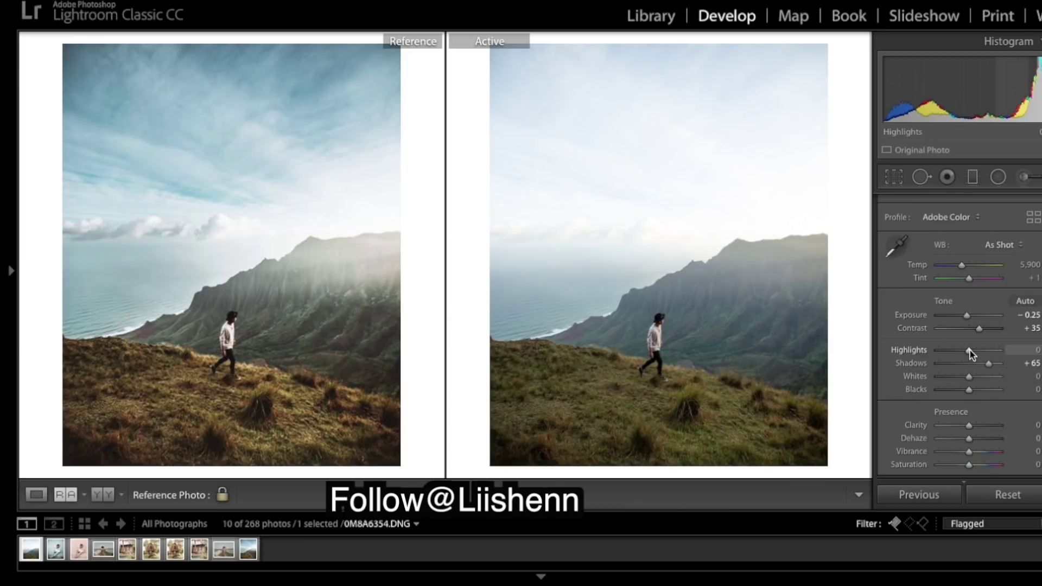
Set Highlights −35, Whites −20 and Blacks +16, then compare before and after
drag(970, 348, 962, 348)
drag(961, 348, 958, 348)
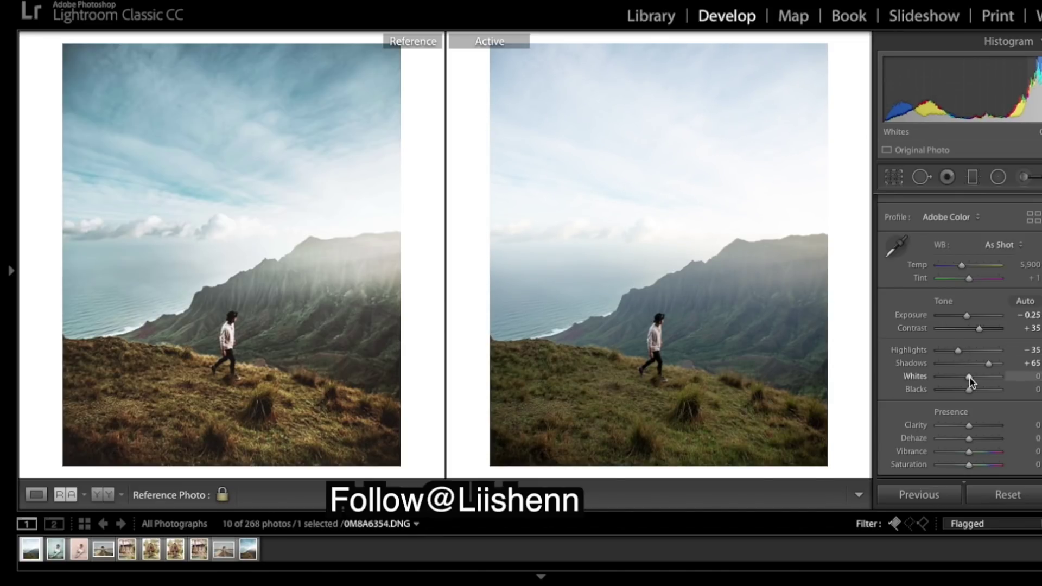
drag(969, 377, 962, 378)
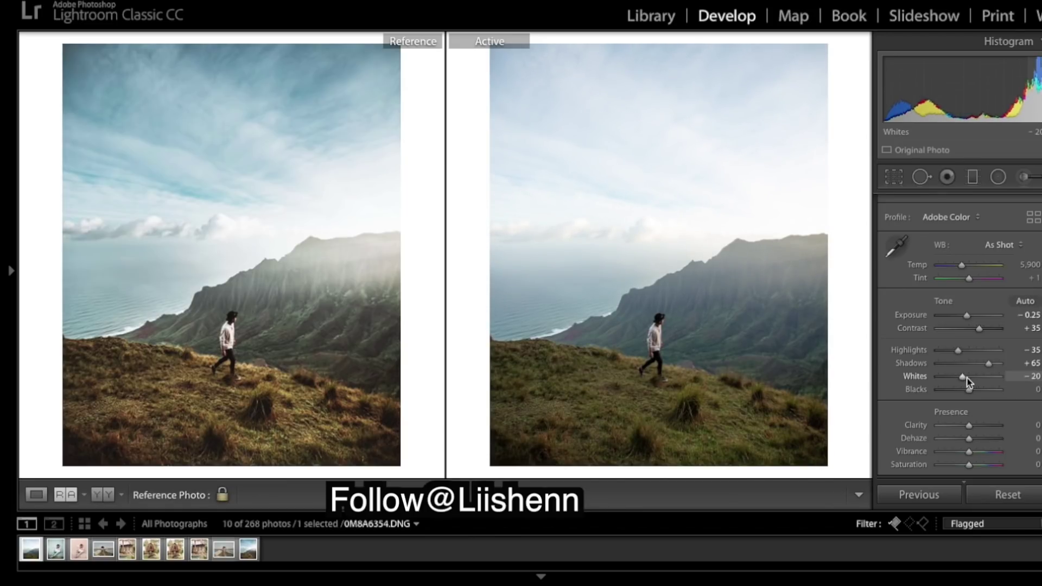
drag(975, 389, 976, 389)
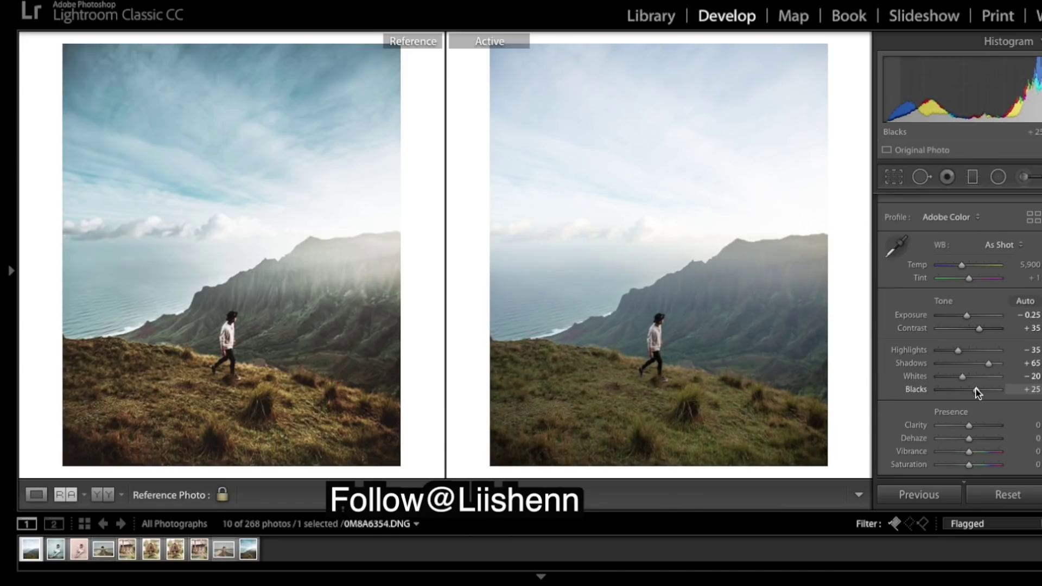
drag(973, 390, 972, 389)
scroll(974, 392, up, 1)
key(backslash)
key(backslash)
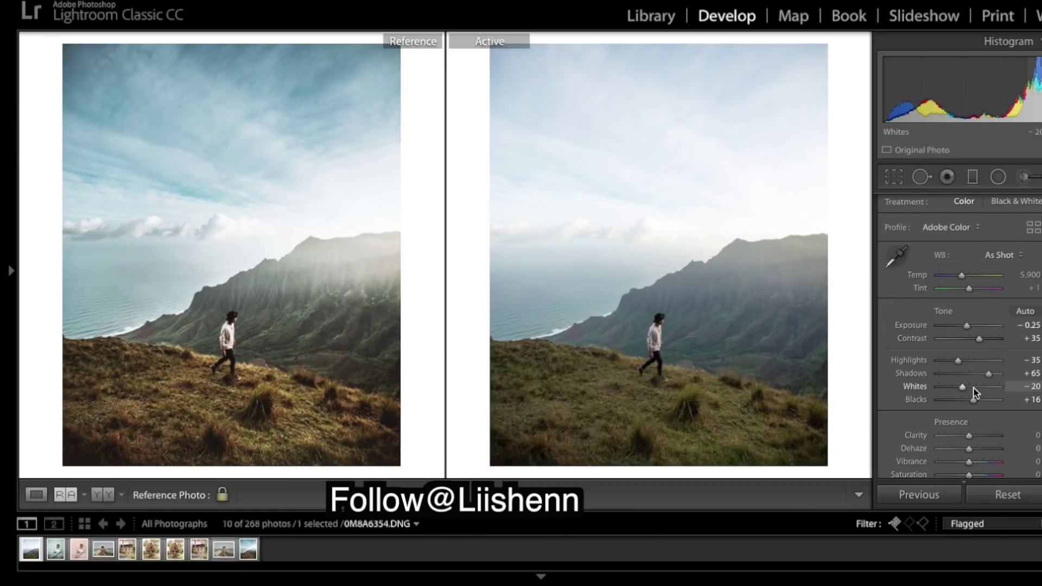
key(backslash)
key(backslash)
key(backslash)
key(backslash)
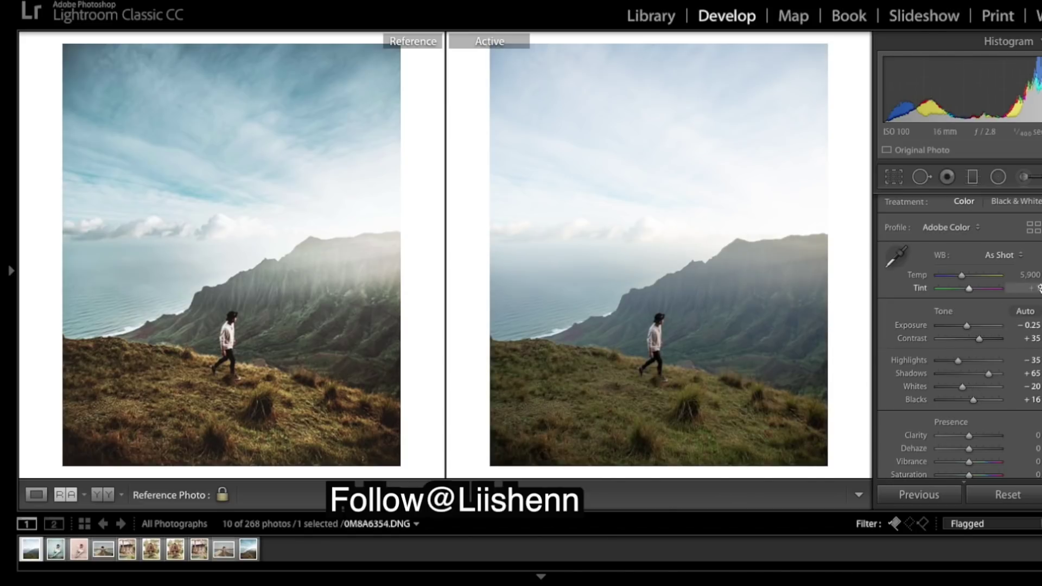
Raise the white balance Temp to 7,433
mouse_move(962, 276)
mouse_down()
mouse_move(982, 277)
mouse_move(960, 274)
mouse_up()
drag(962, 275, 972, 277)
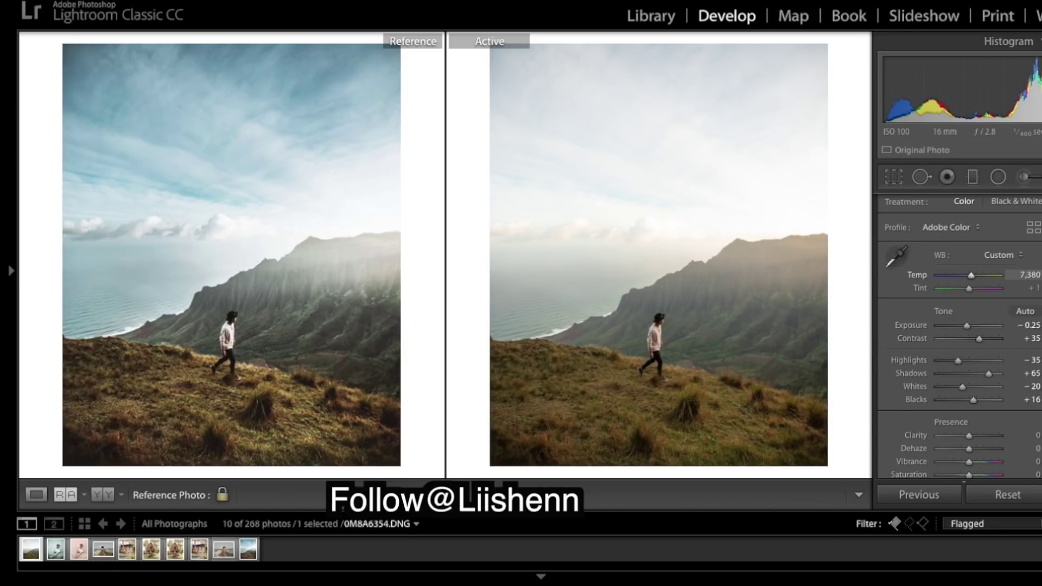
click(1023, 274)
text(7433)
key(Return)
scroll(998, 325, down, 6)
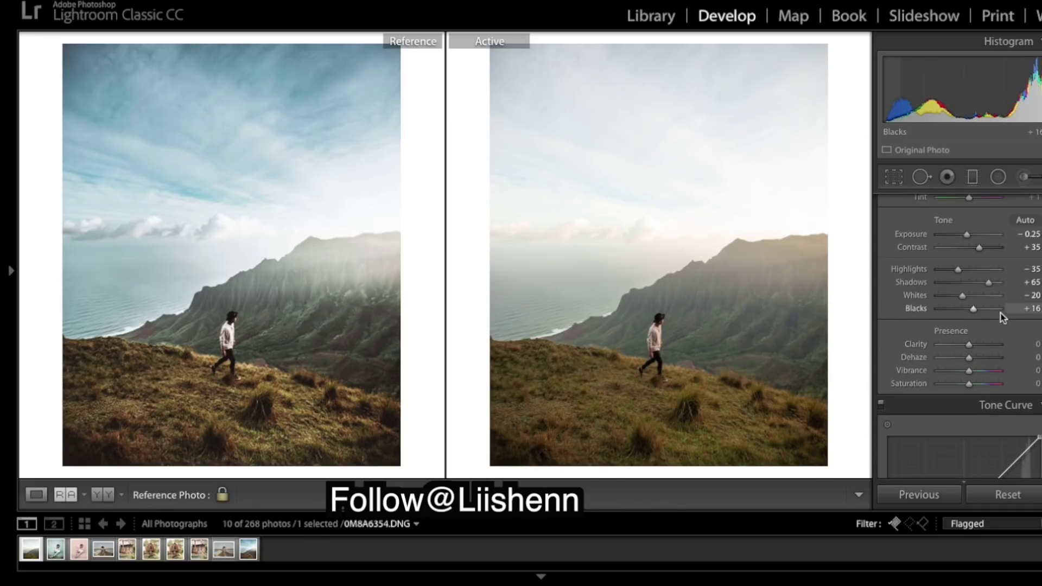
scroll(1002, 317, up, 5)
scroll(977, 347, down, 2)
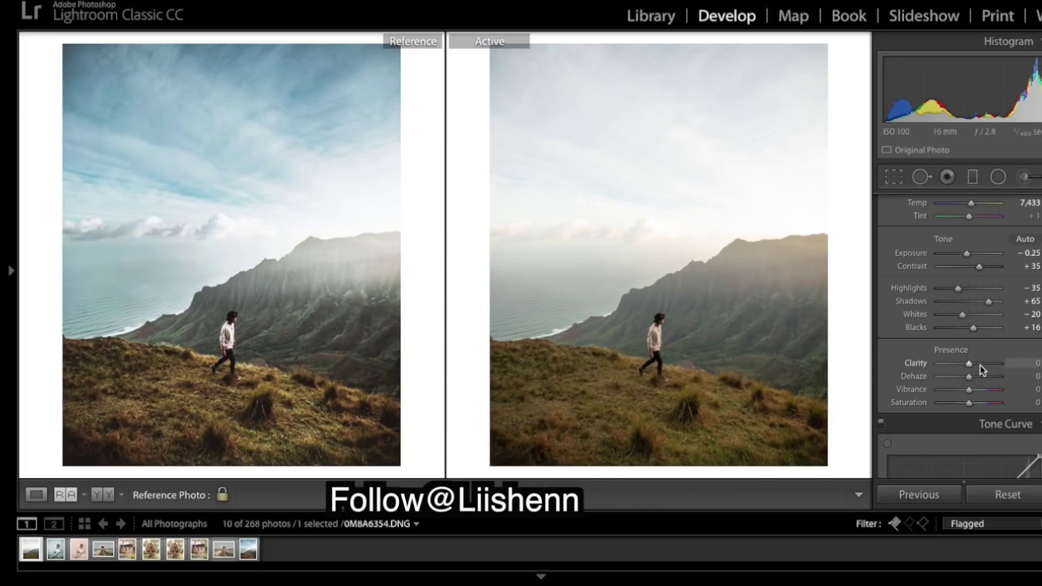
Set Clarity to +27, Vibrance to +25 and Saturation to −27
mouse_move(977, 365)
mouse_down()
mouse_move(986, 366)
mouse_move(961, 369)
mouse_move(995, 367)
mouse_move(976, 366)
mouse_up()
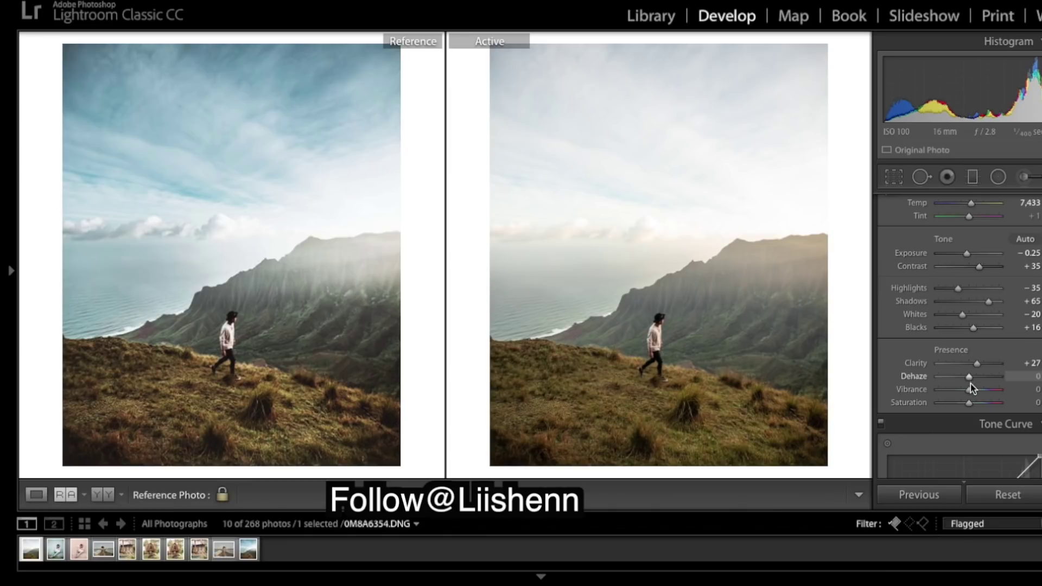
drag(970, 390, 975, 398)
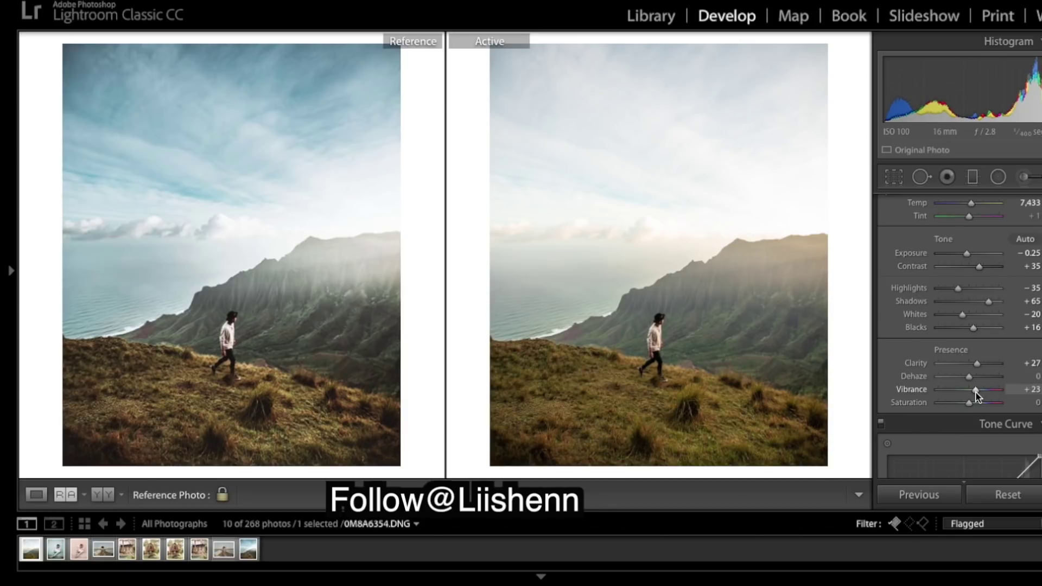
drag(976, 392, 978, 394)
mouse_move(969, 403)
mouse_down()
mouse_move(978, 403)
mouse_move(963, 404)
mouse_up()
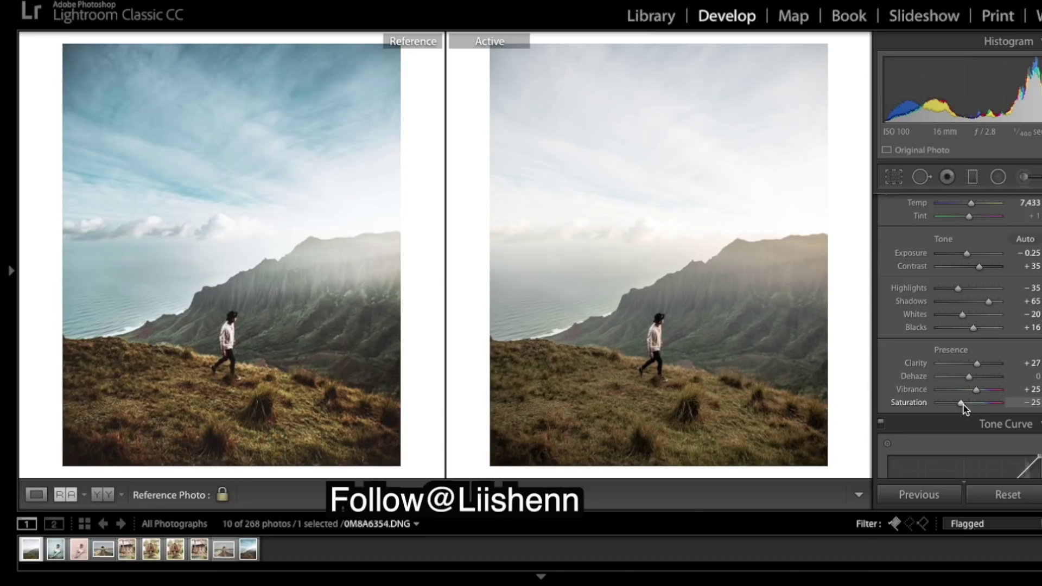
drag(963, 405, 962, 404)
Shape an RGB S-curve with a lifted black point and slightly lowered white point, then compare
scroll(968, 407, down, 4)
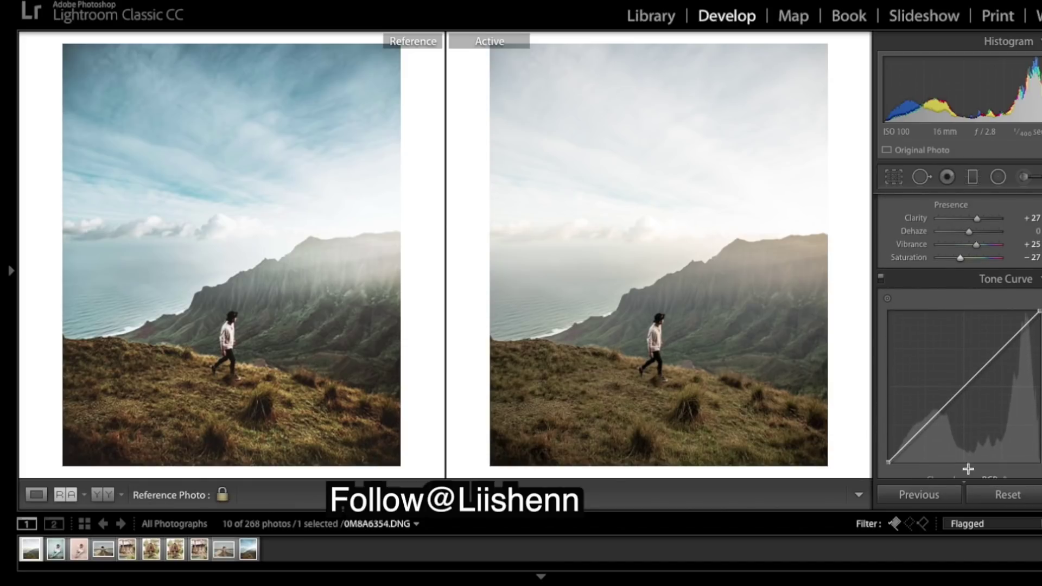
scroll(979, 384, down, 1)
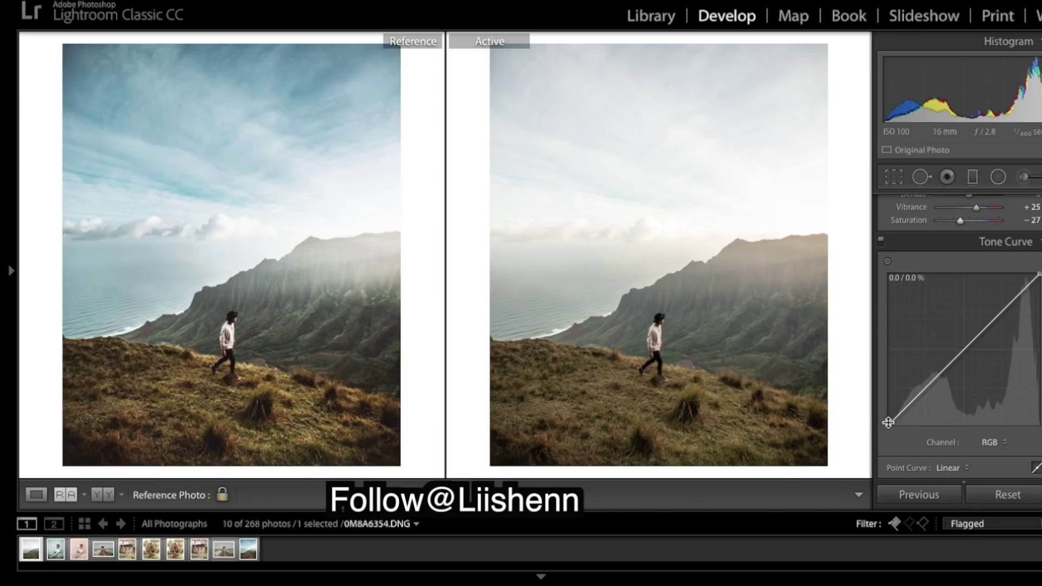
drag(888, 425, 884, 418)
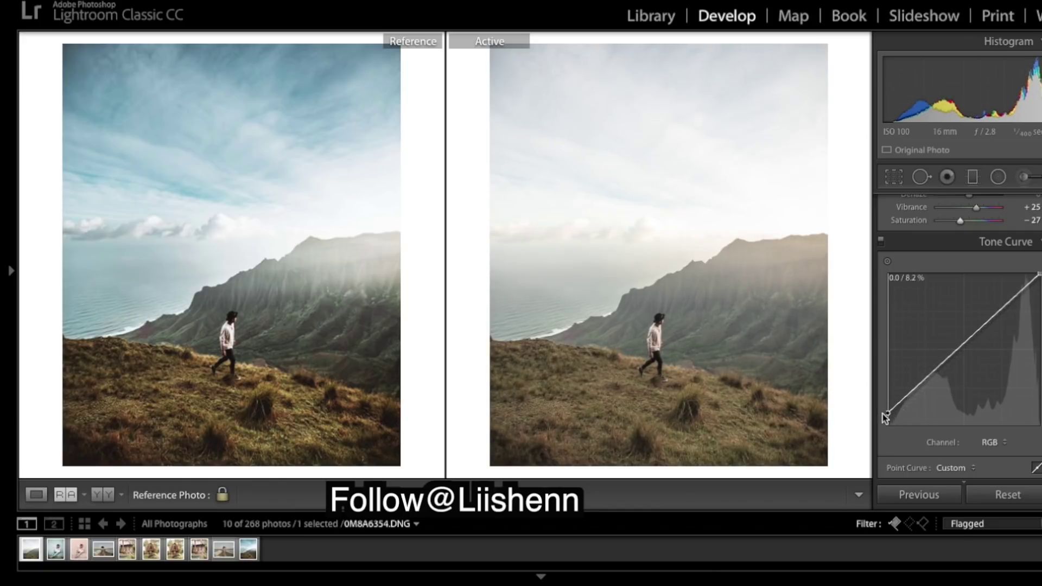
drag(925, 380, 923, 394)
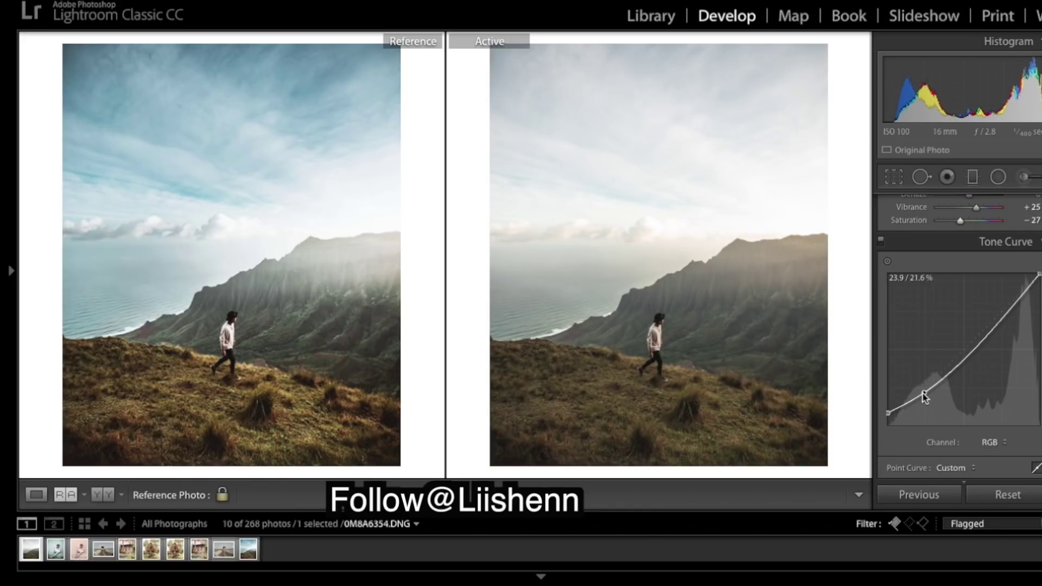
drag(963, 353, 962, 344)
drag(997, 312, 1000, 311)
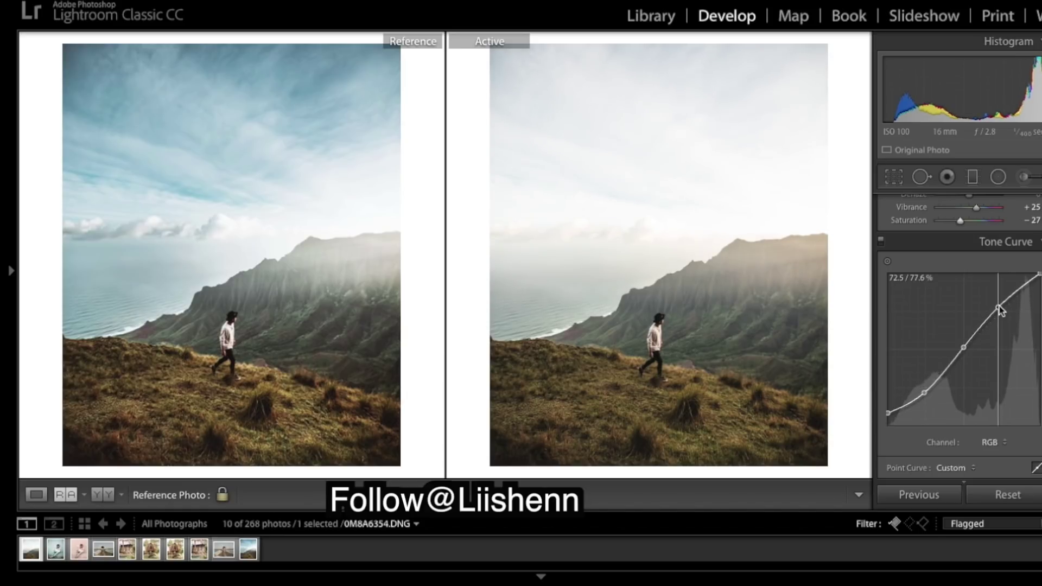
drag(1039, 274, 1039, 276)
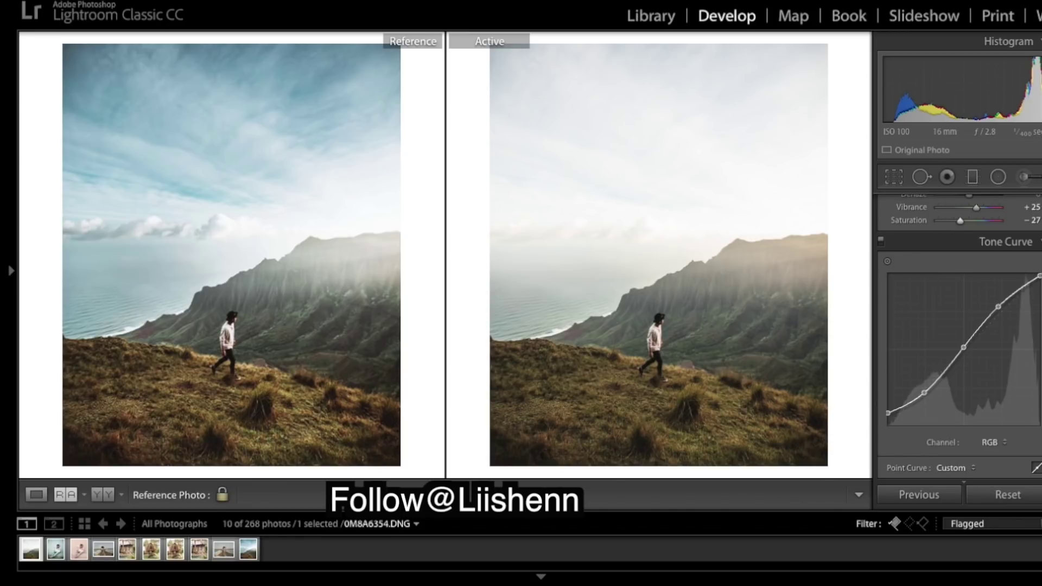
key(backslash)
key(backslash)
key(backslash)
key(backslash)
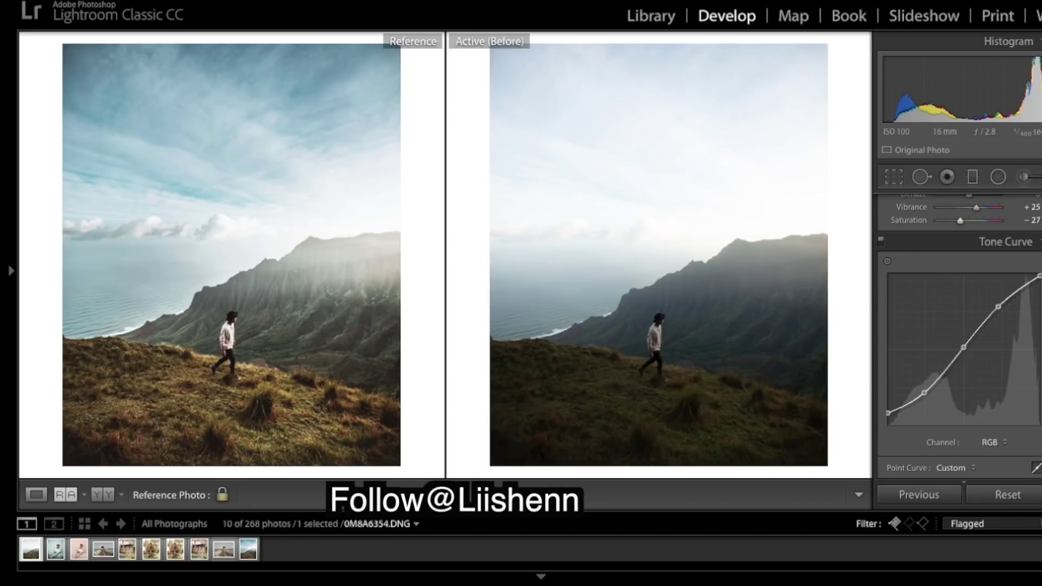
key(backslash)
key(backslash)
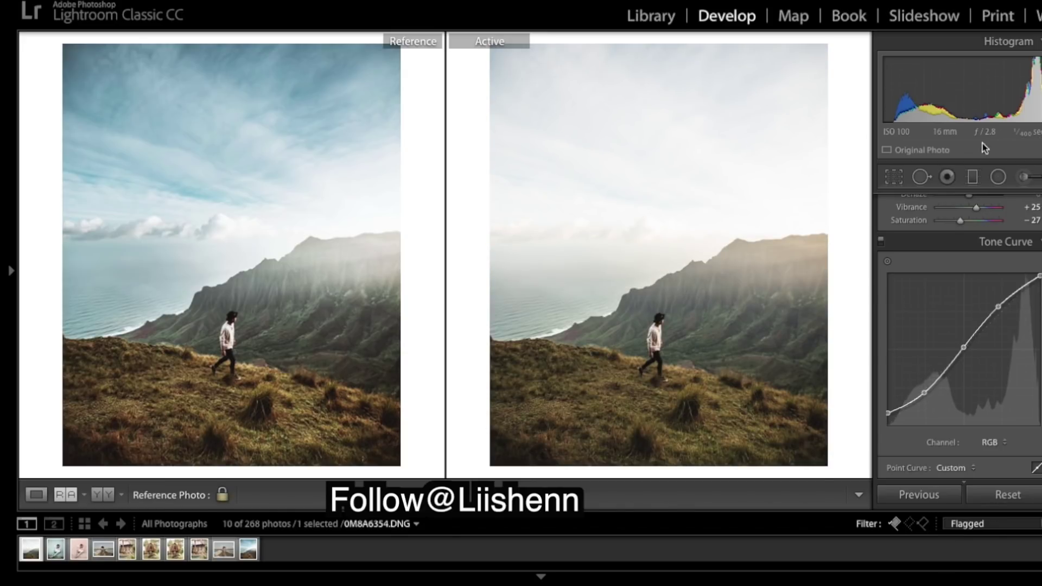
Draw a graduated filter from the sky and drag it down across the ridge toward the hiker
click(972, 177)
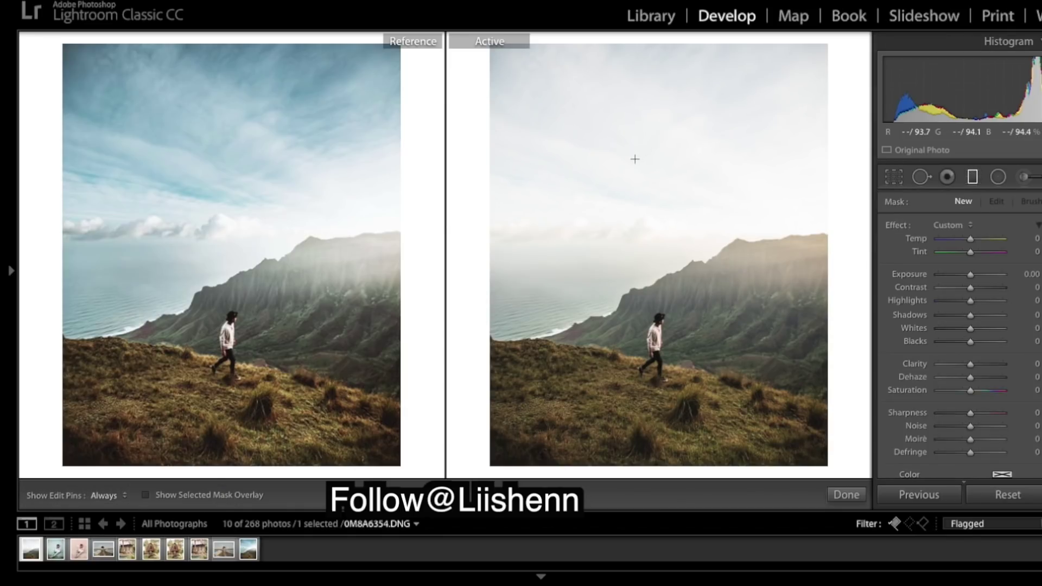
drag(635, 162, 654, 278)
drag(643, 225, 740, 252)
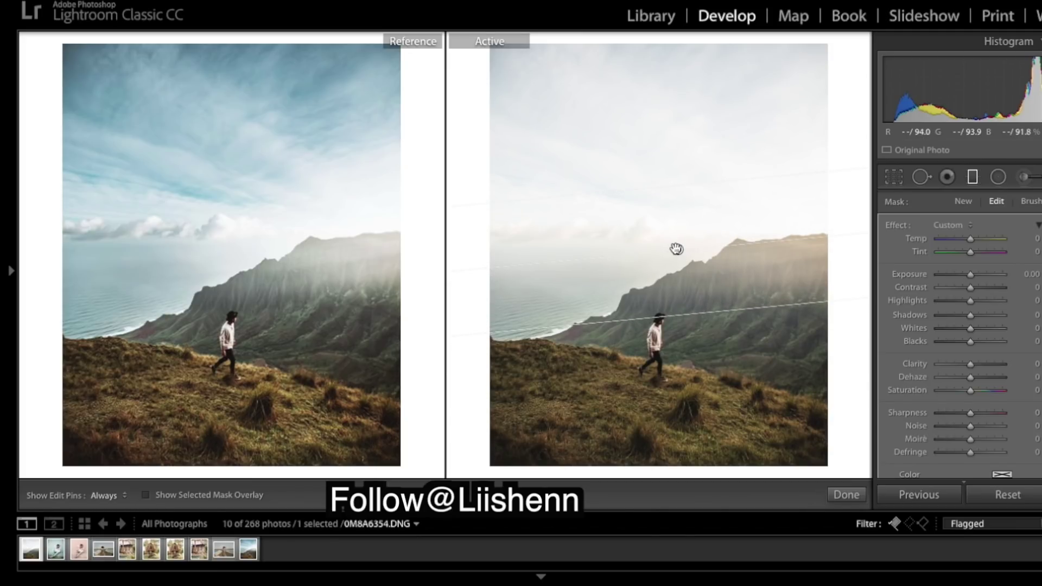
drag(677, 250, 682, 266)
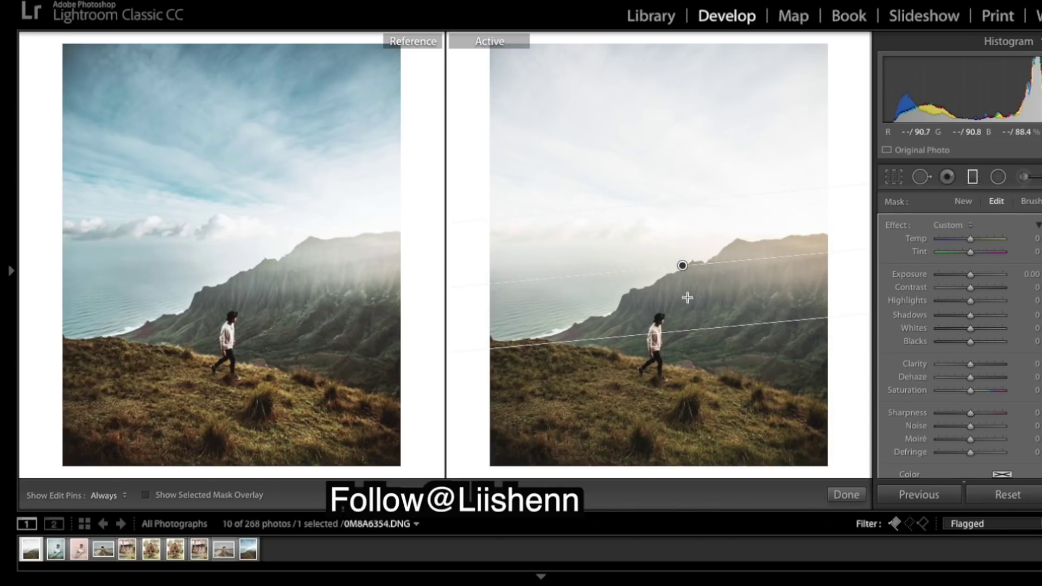
drag(663, 334, 663, 338)
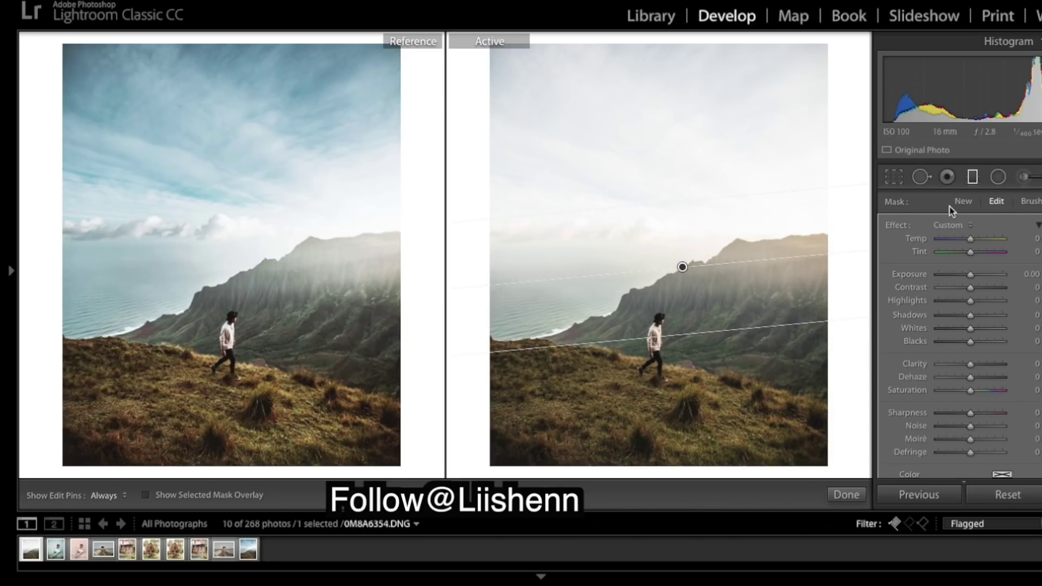
Set the graduated sky area's Dehaze to 66 and Saturation to −43
scroll(962, 272, down, 5)
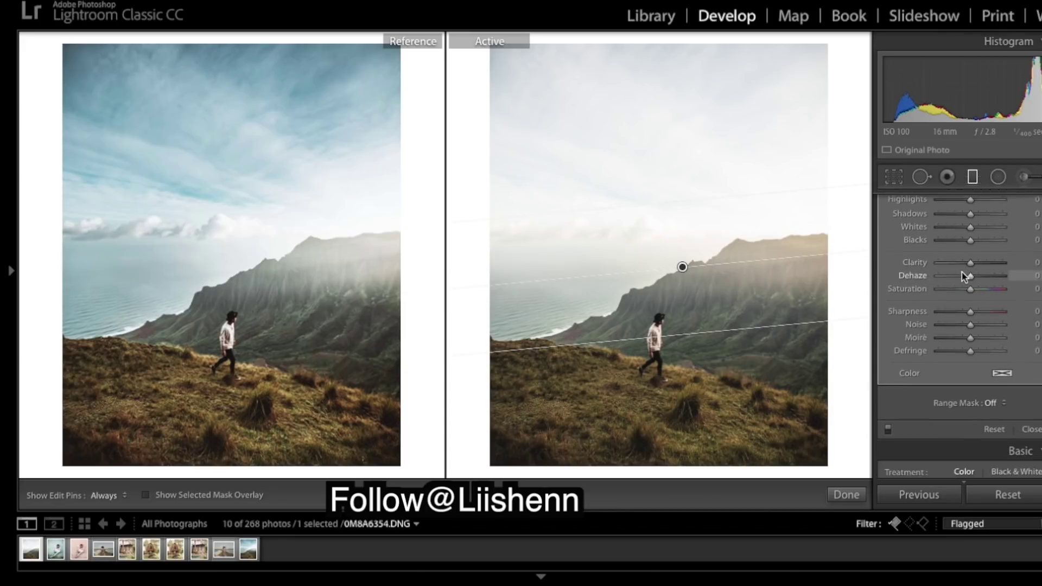
click(988, 257)
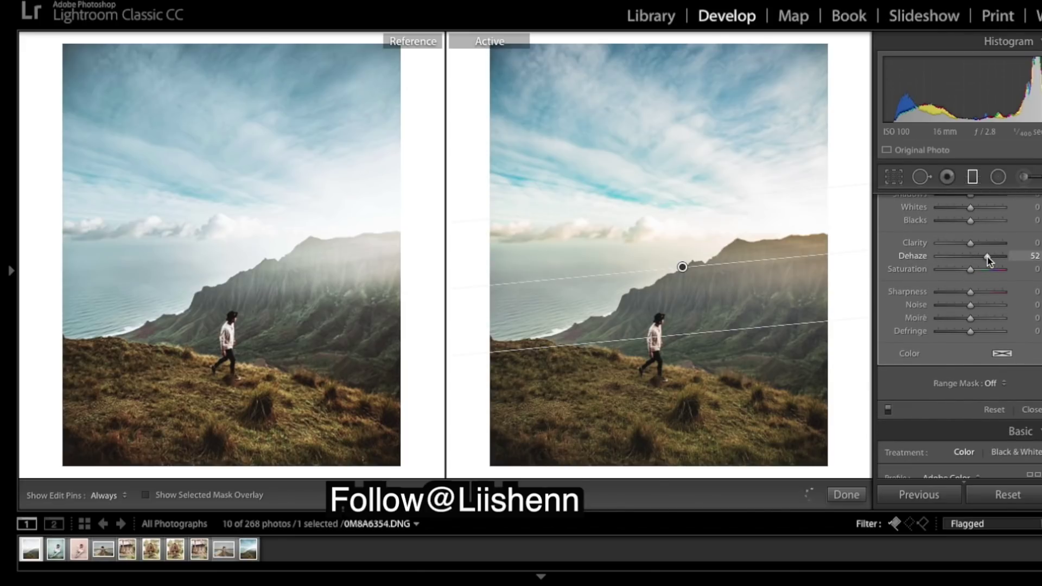
drag(987, 260, 991, 262)
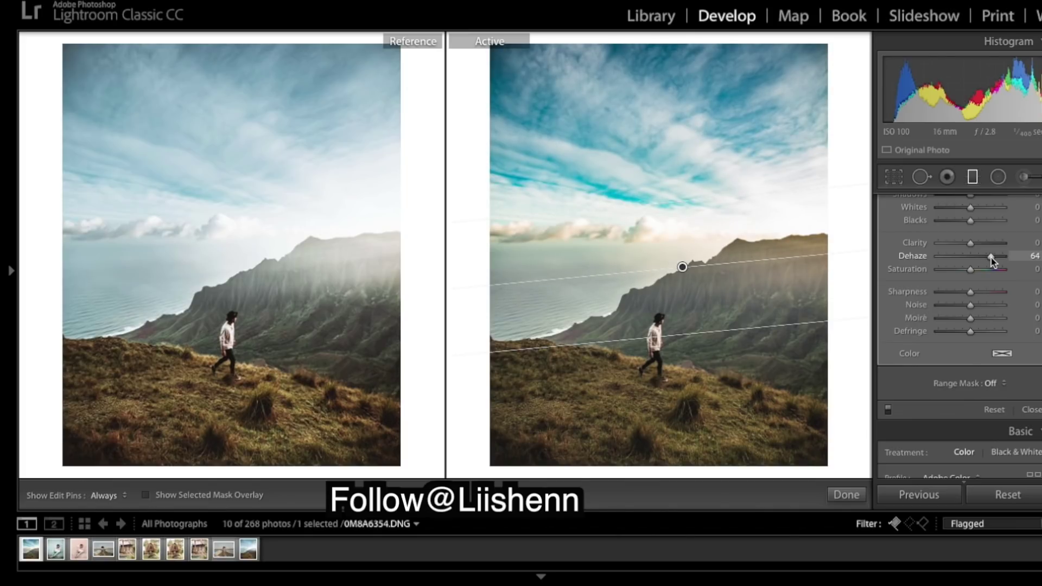
drag(991, 262, 992, 261)
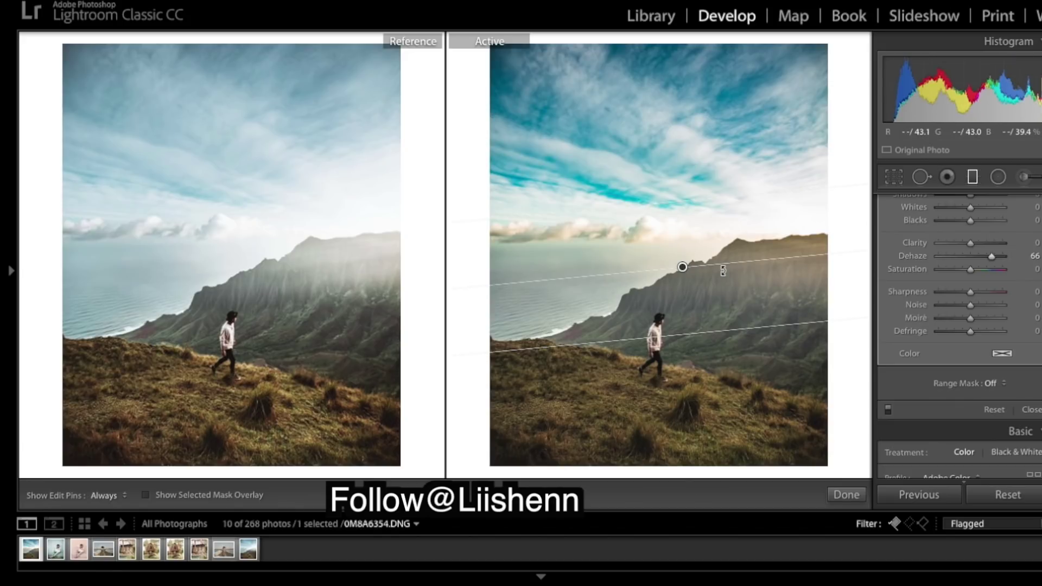
click(954, 270)
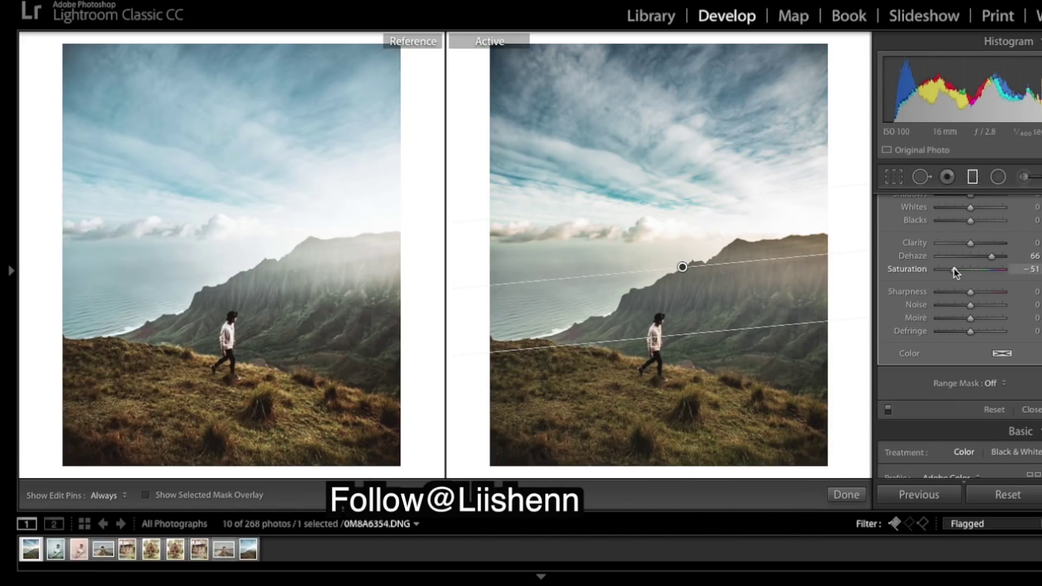
drag(955, 271, 958, 273)
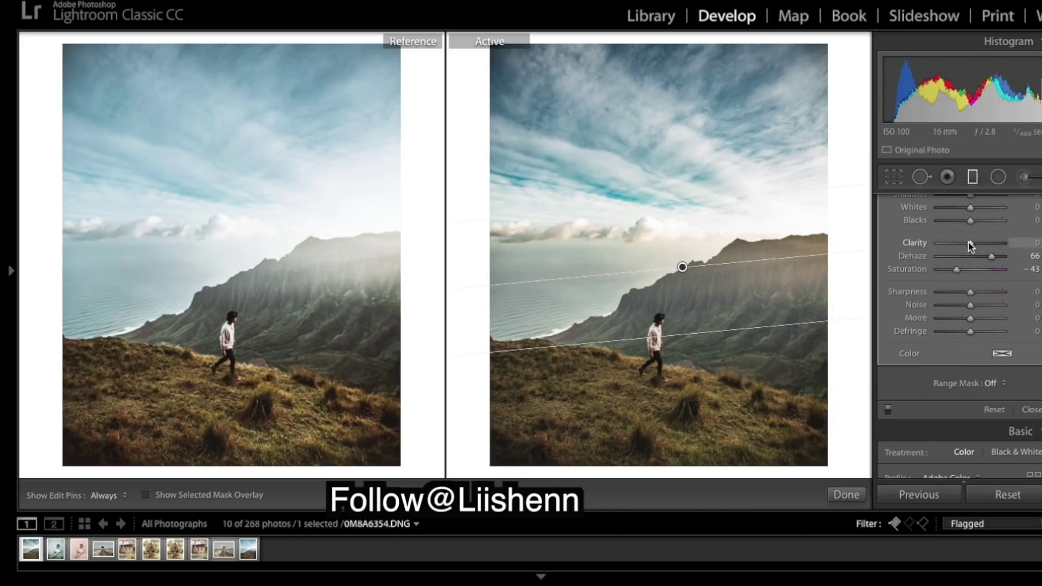
Soften the graduated area with Clarity −100 and cool it to Temp −24
drag(970, 242, 934, 242)
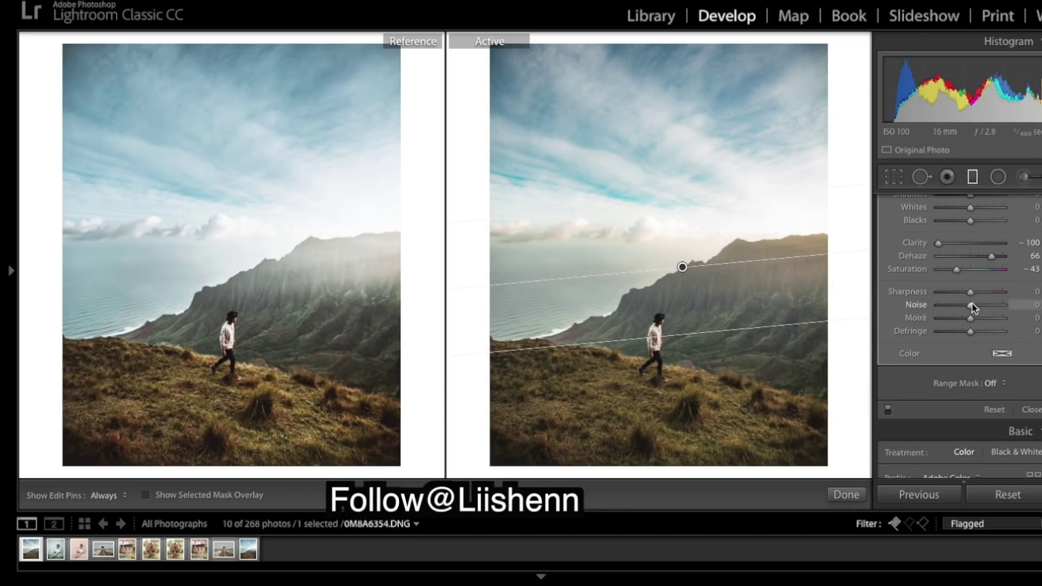
scroll(983, 296, up, 1)
scroll(983, 297, up, 6)
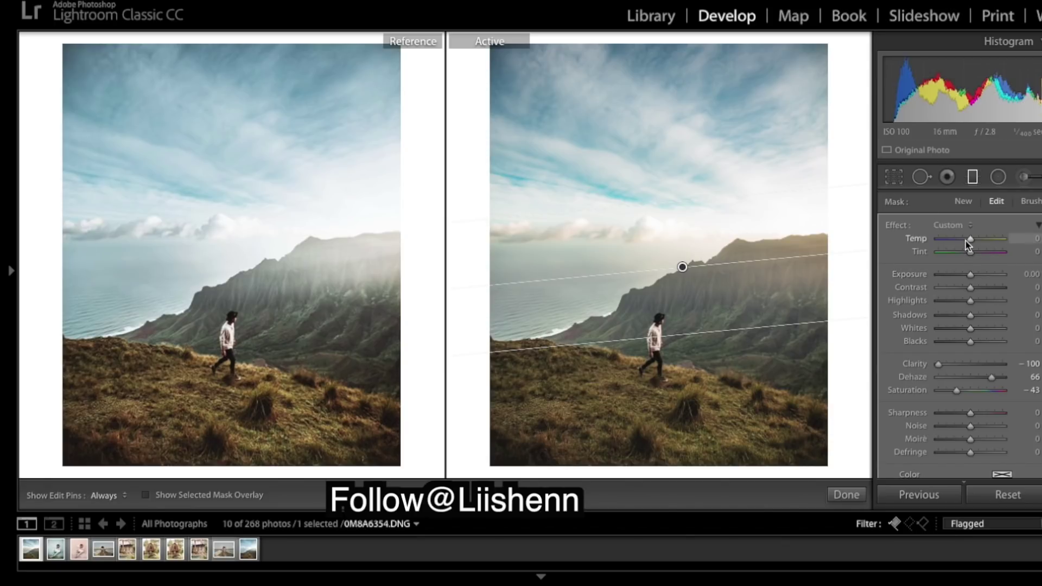
drag(962, 238, 958, 244)
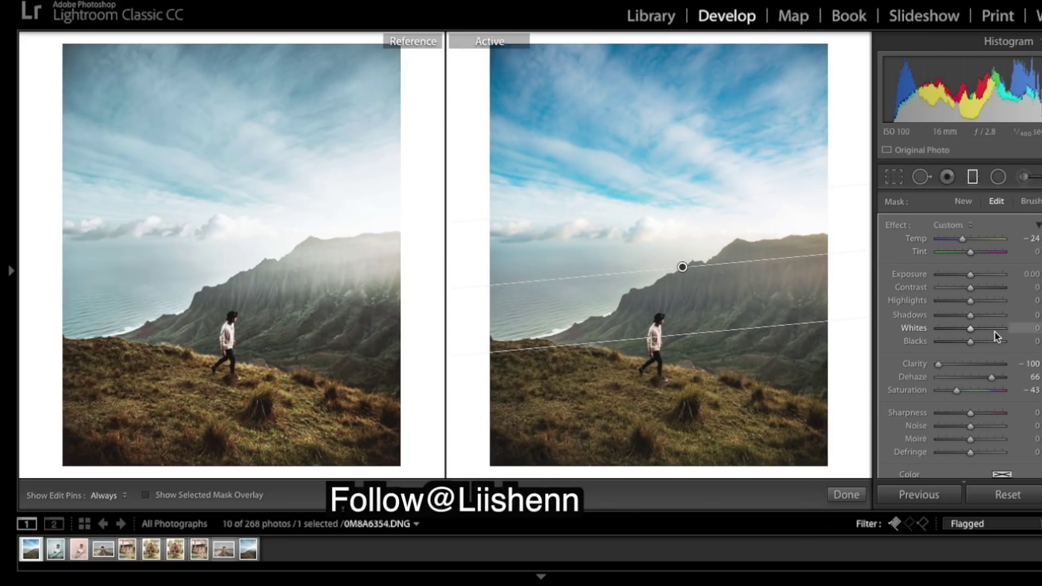
scroll(995, 335, down, 1)
Finish the graduated filter, then set HSL Blue saturation to −14
click(848, 502)
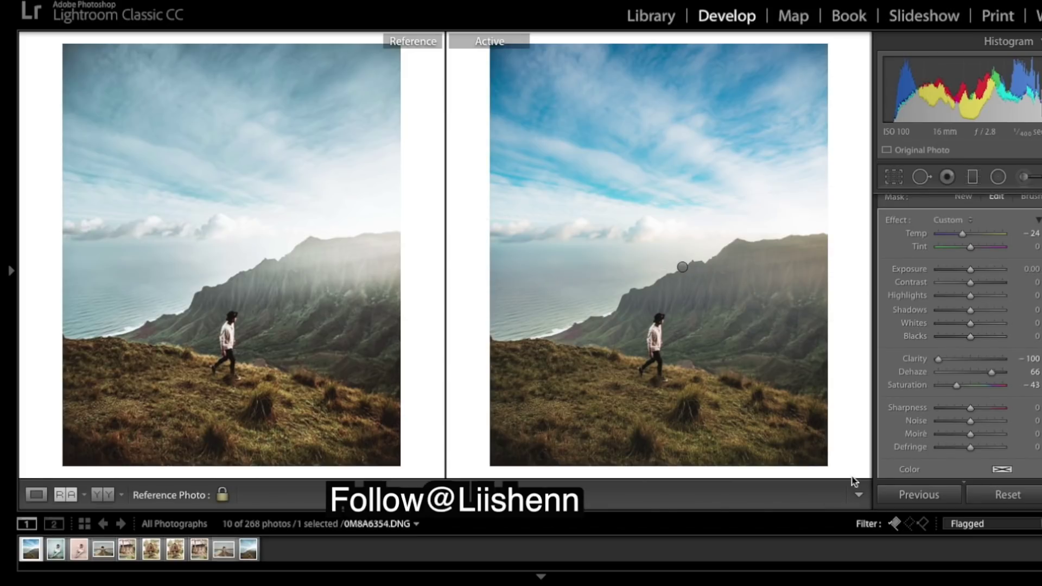
scroll(985, 295, down, 4)
scroll(985, 295, down, 5)
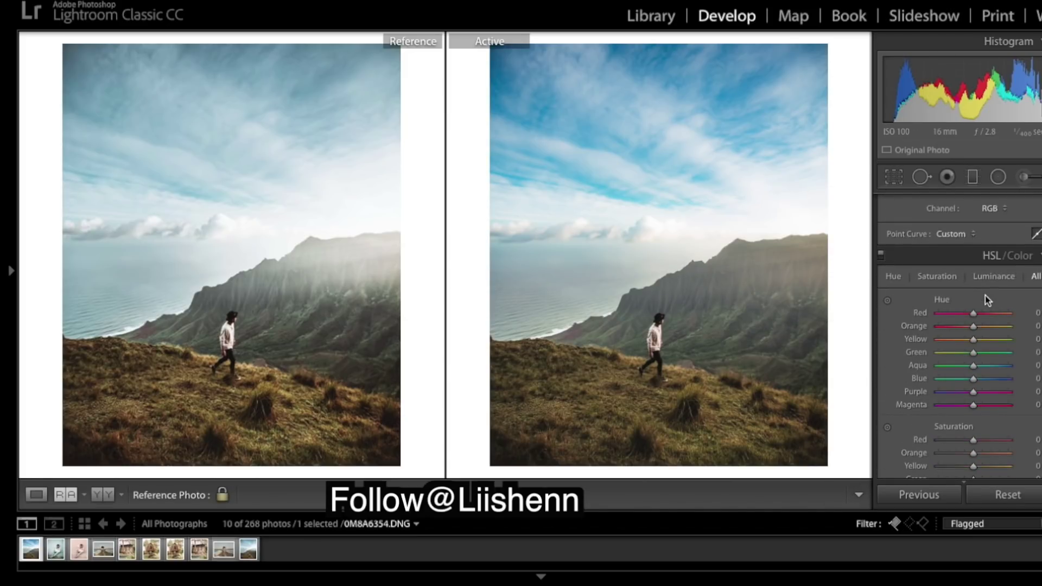
scroll(985, 295, down, 3)
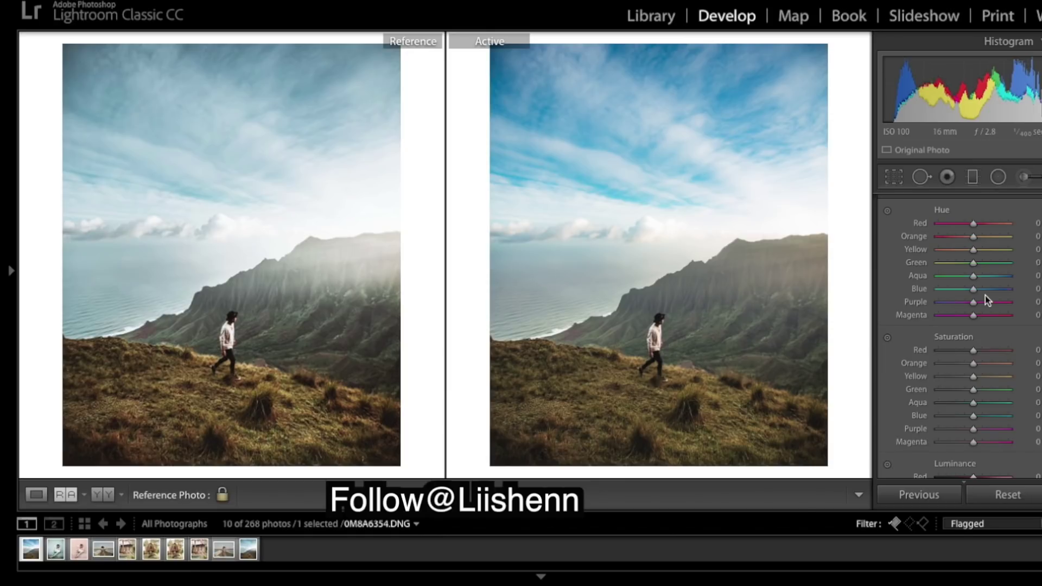
scroll(985, 299, down, 2)
drag(972, 342, 964, 345)
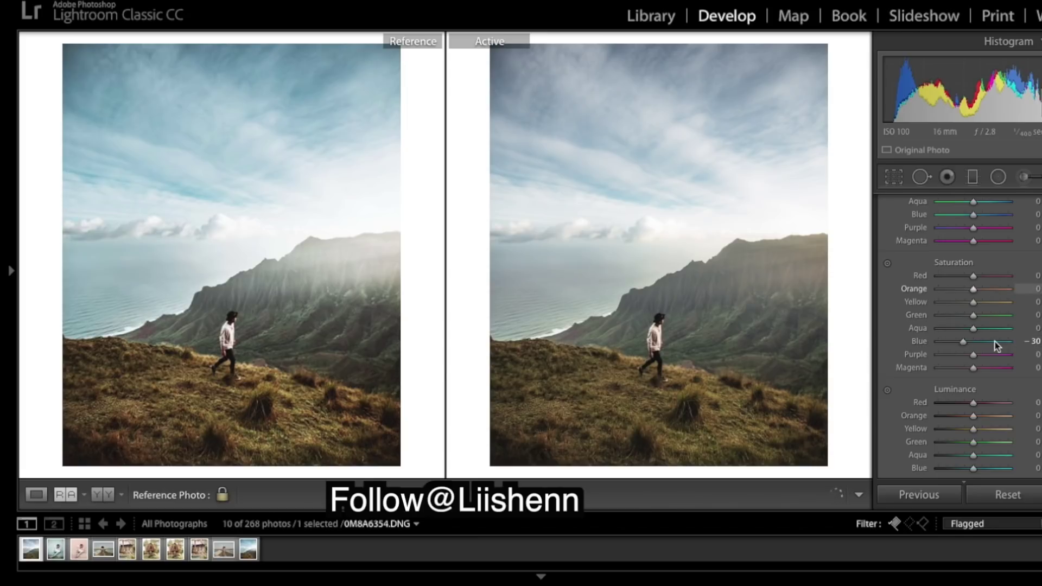
scroll(969, 382, up, 1)
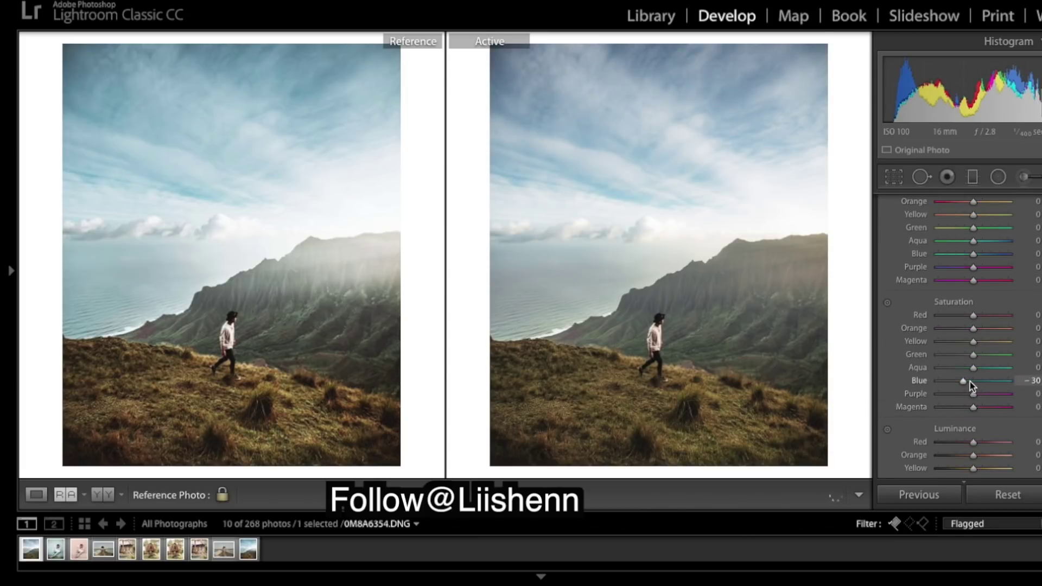
drag(969, 382, 966, 382)
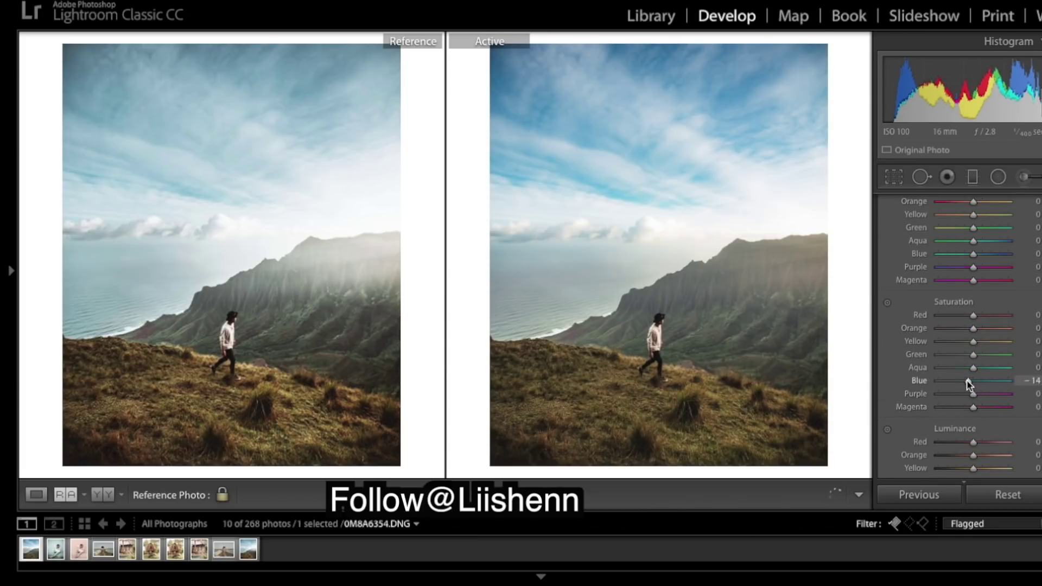
scroll(972, 293, up, 5)
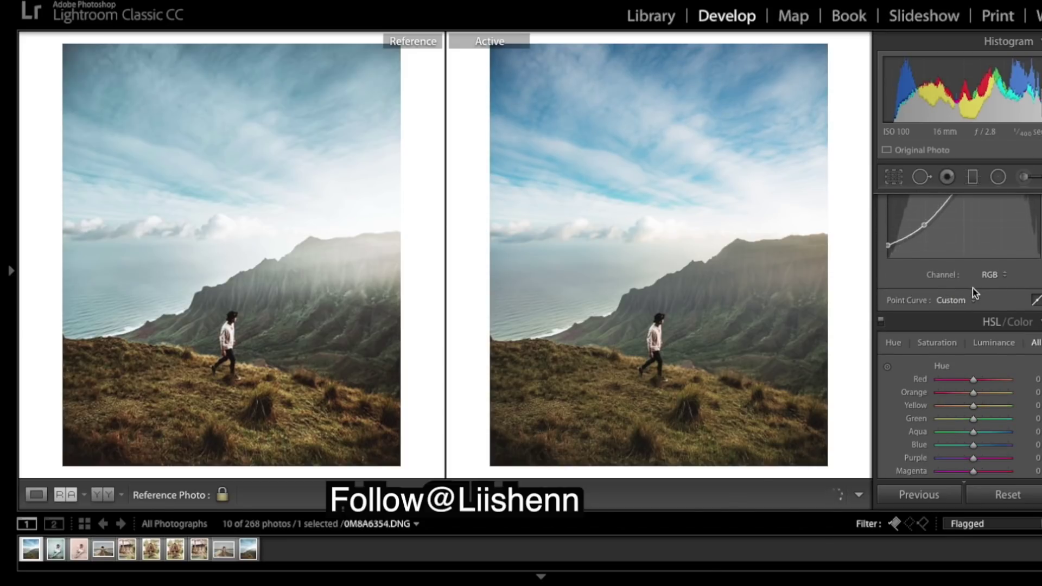
scroll(972, 289, down, 3)
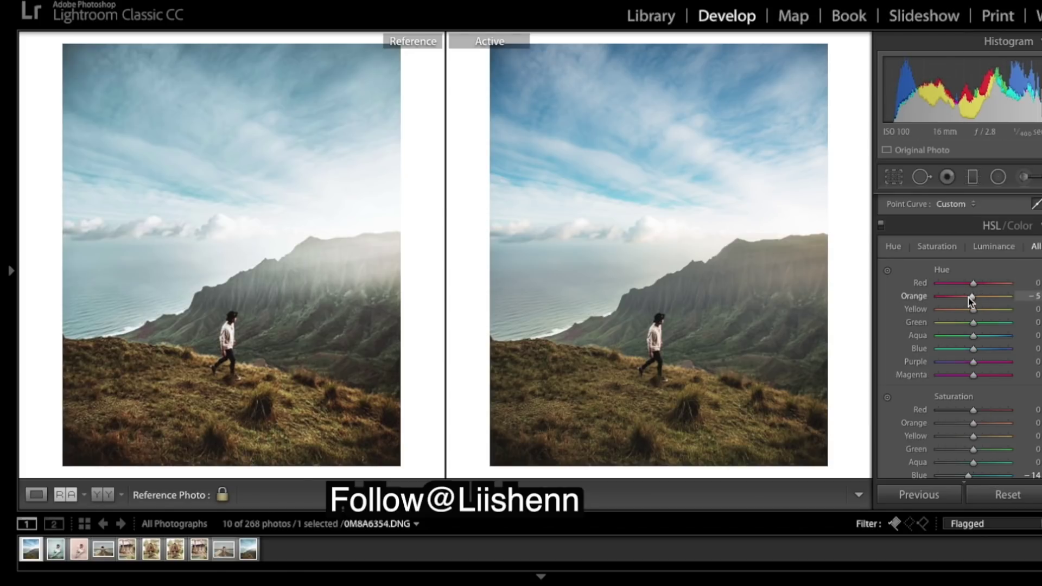
Shift Orange hue to −10 and brighten Yellow luminance to +80
drag(968, 297, 966, 298)
scroll(970, 346, down, 3)
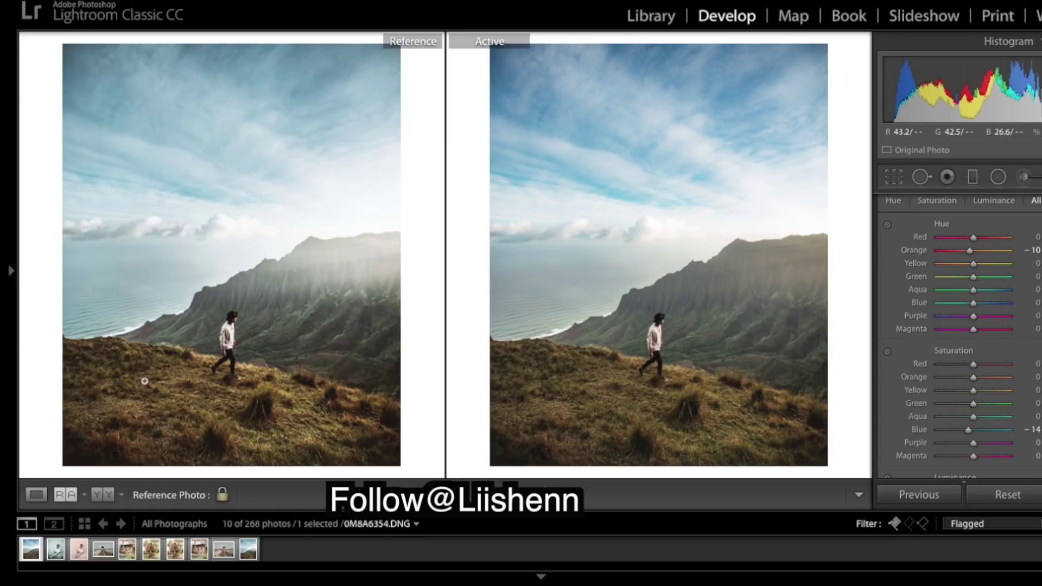
scroll(1010, 361, down, 10)
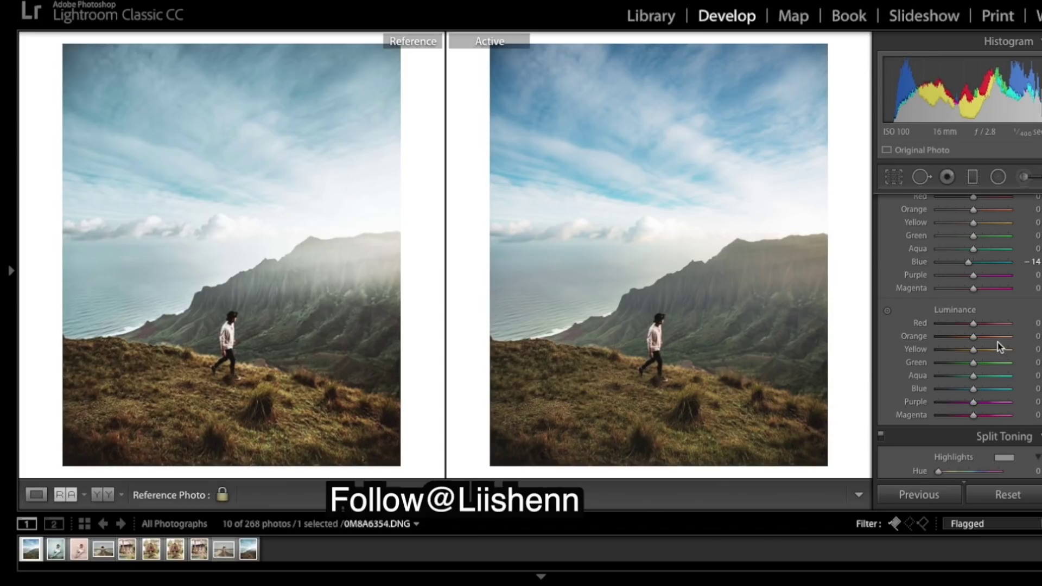
drag(995, 347, 997, 348)
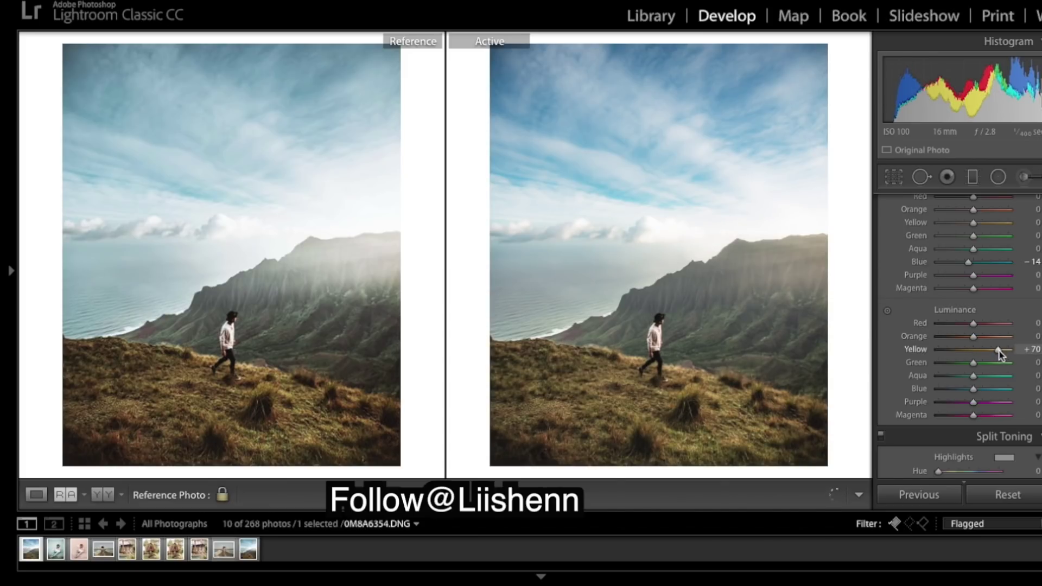
drag(998, 349, 1001, 349)
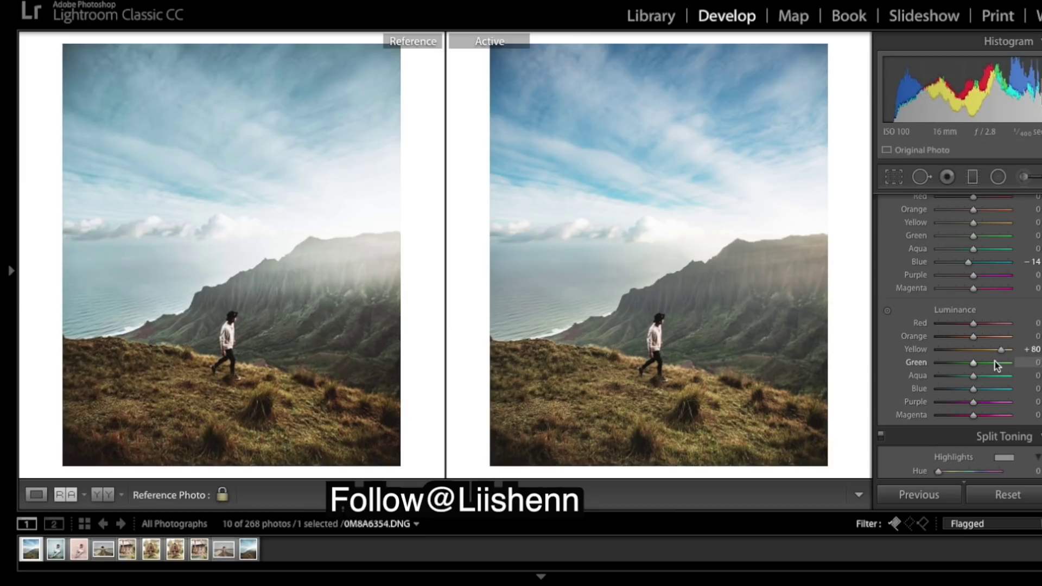
Push Green luminance to +100 and darken Orange luminance to −60
drag(995, 363, 1025, 372)
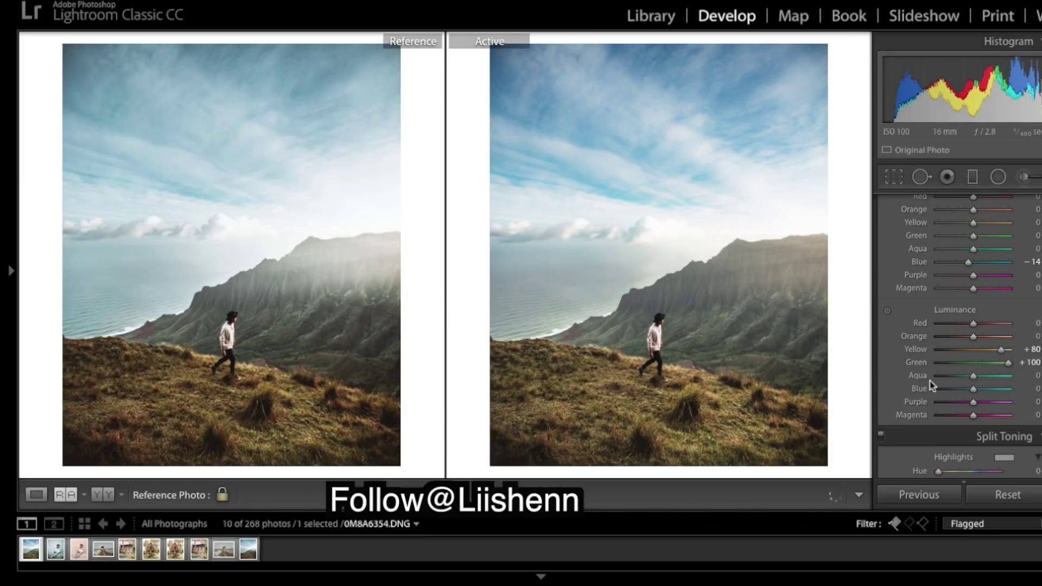
click(948, 363)
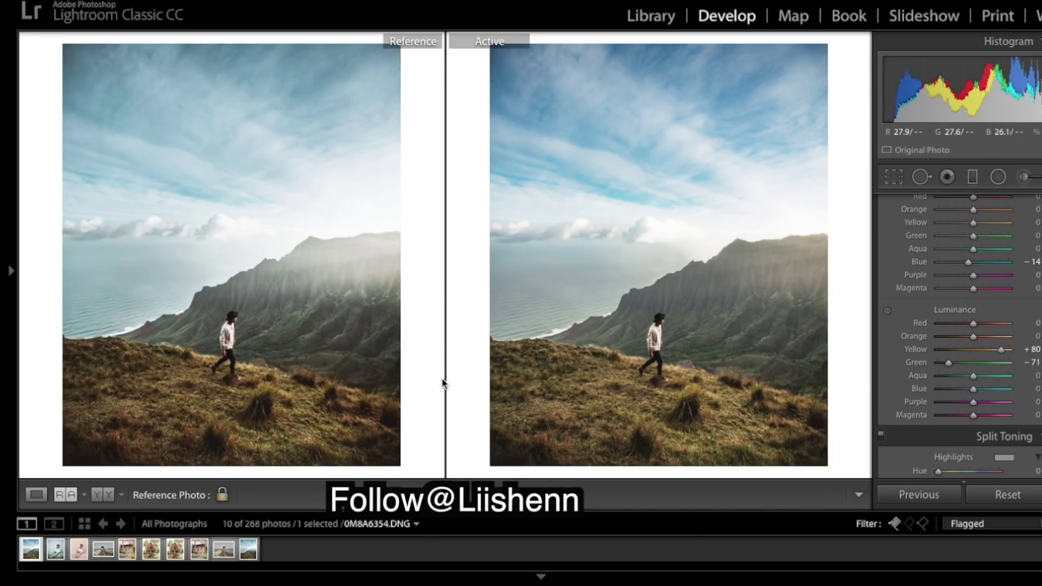
click(1005, 362)
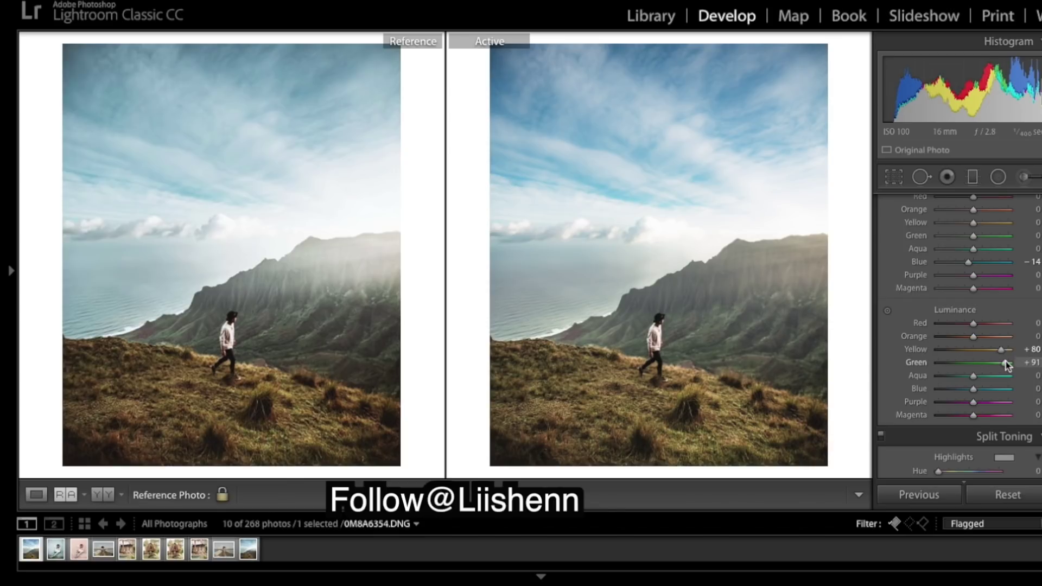
drag(1005, 365, 1039, 363)
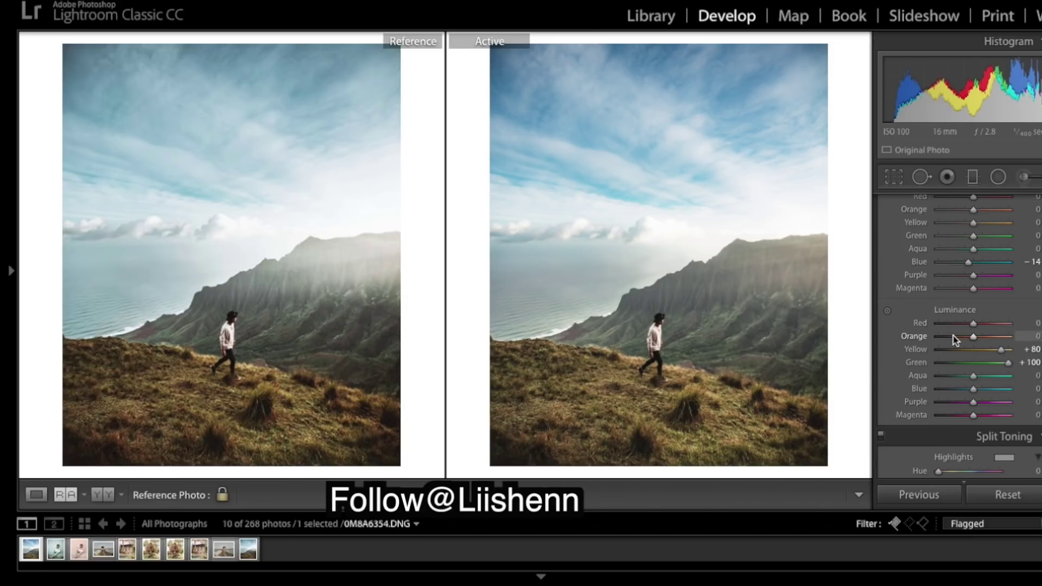
click(953, 337)
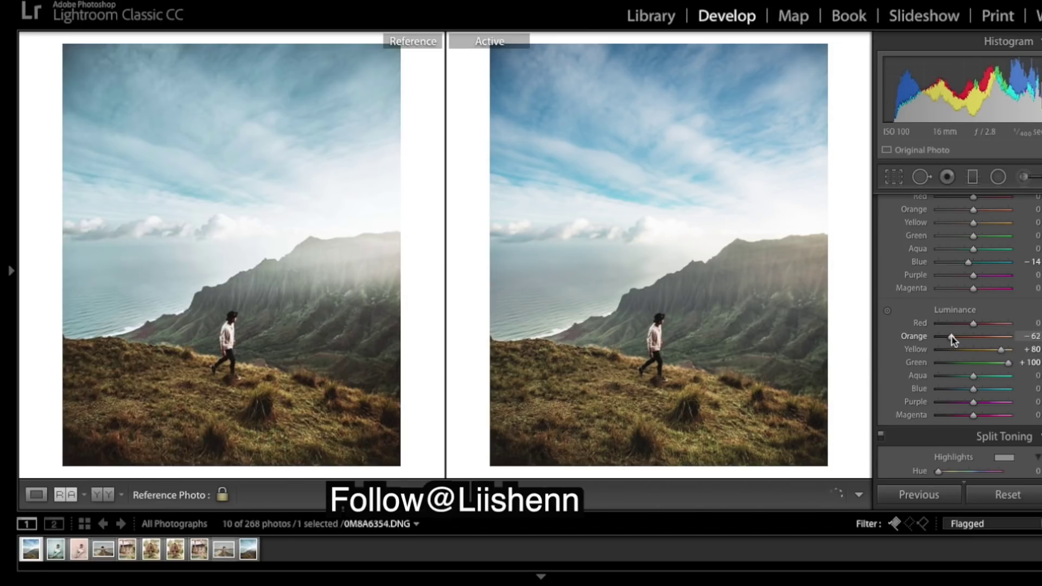
drag(952, 336, 952, 336)
scroll(1013, 286, up, 8)
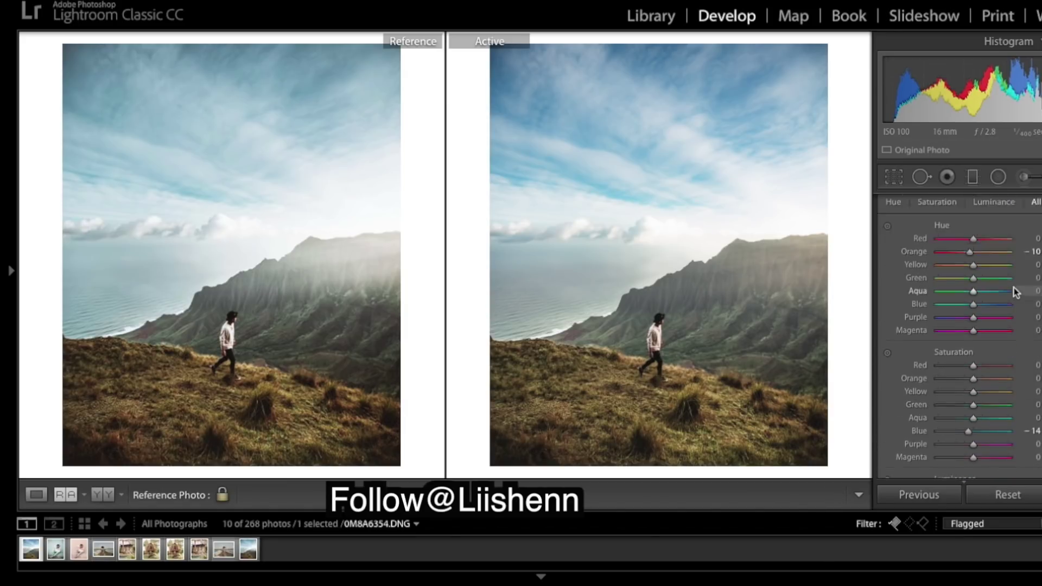
Set HSL hue Yellow −5, Aqua +80 and Blue −22 for a teal ocean and sky
scroll(1014, 286, down, 1)
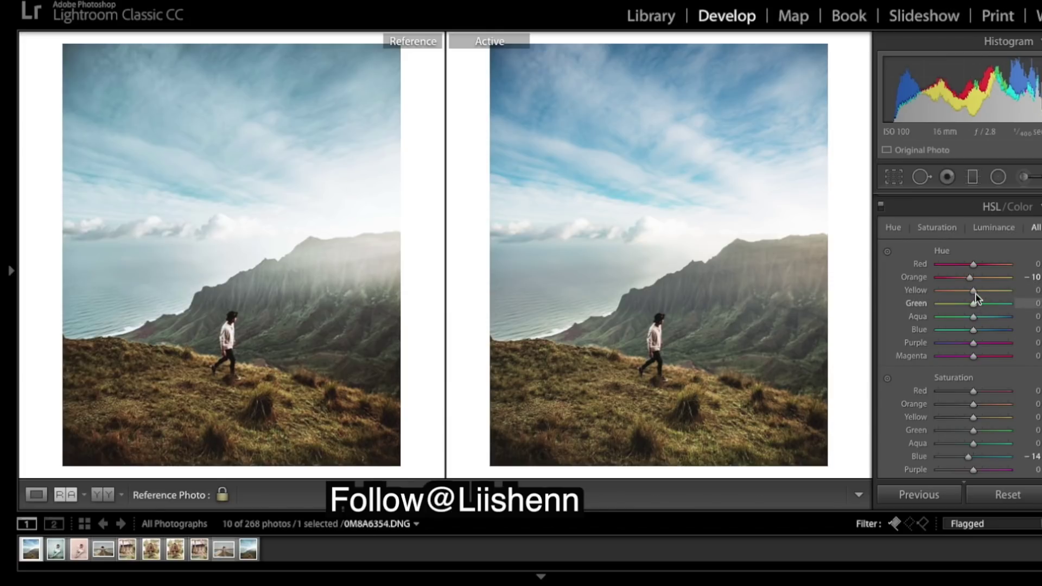
drag(975, 292, 972, 291)
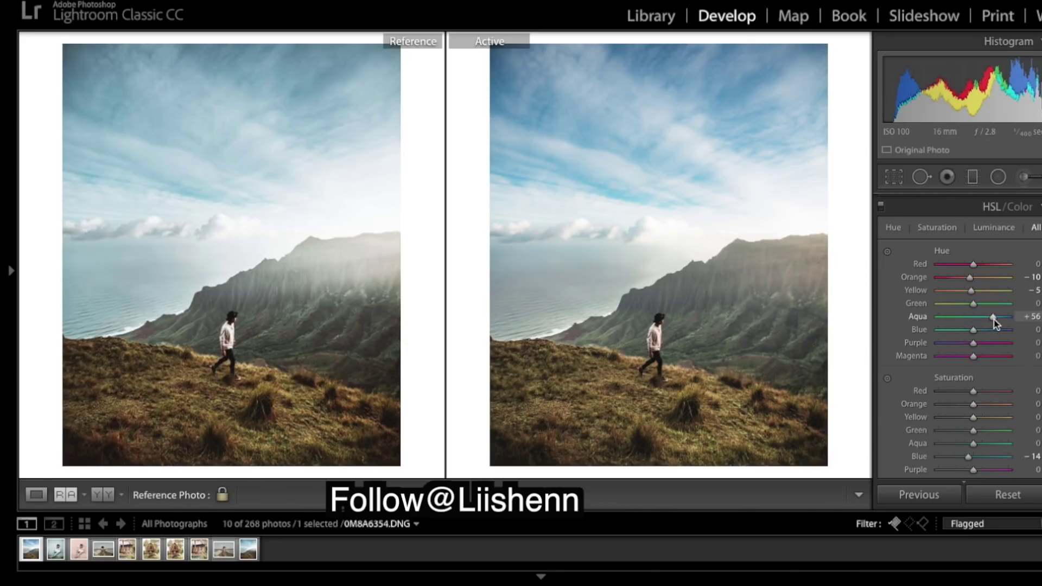
drag(995, 321, 998, 322)
click(963, 330)
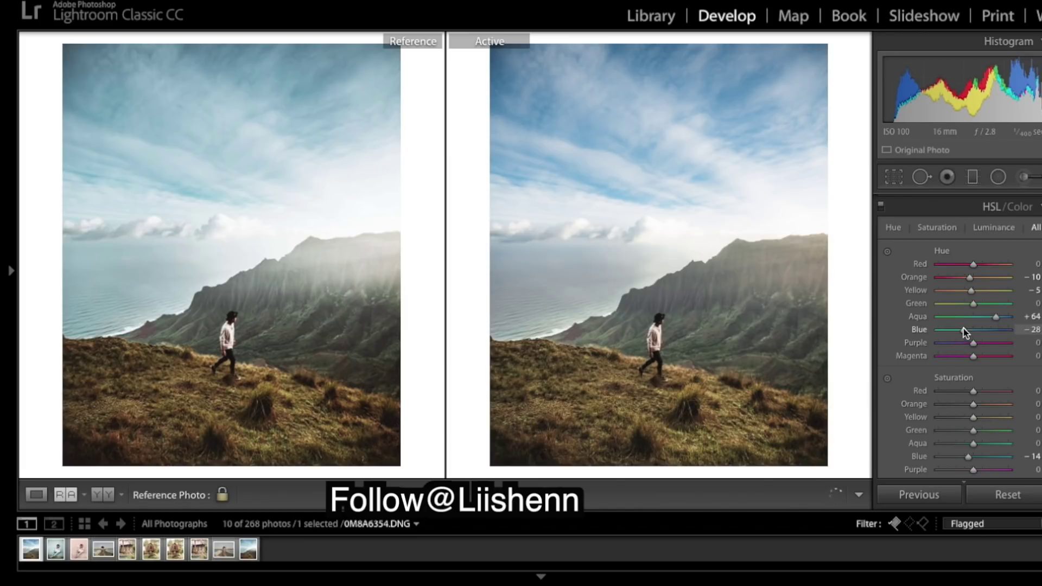
drag(963, 329, 965, 329)
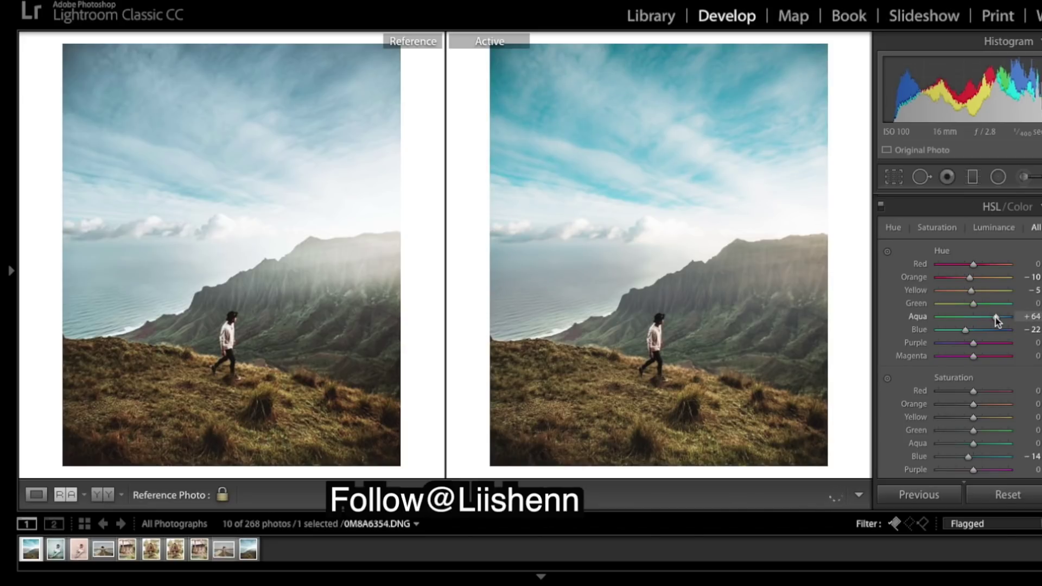
drag(995, 318, 1000, 318)
scroll(971, 386, down, 3)
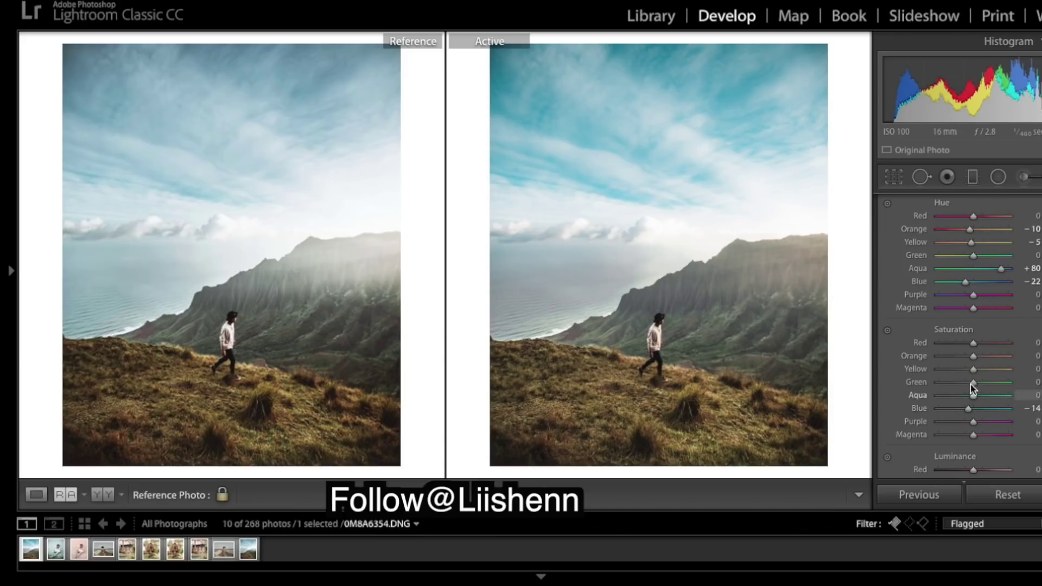
Desaturate Aqua to −15 and Blue to −30
drag(973, 395, 970, 398)
drag(969, 397, 967, 399)
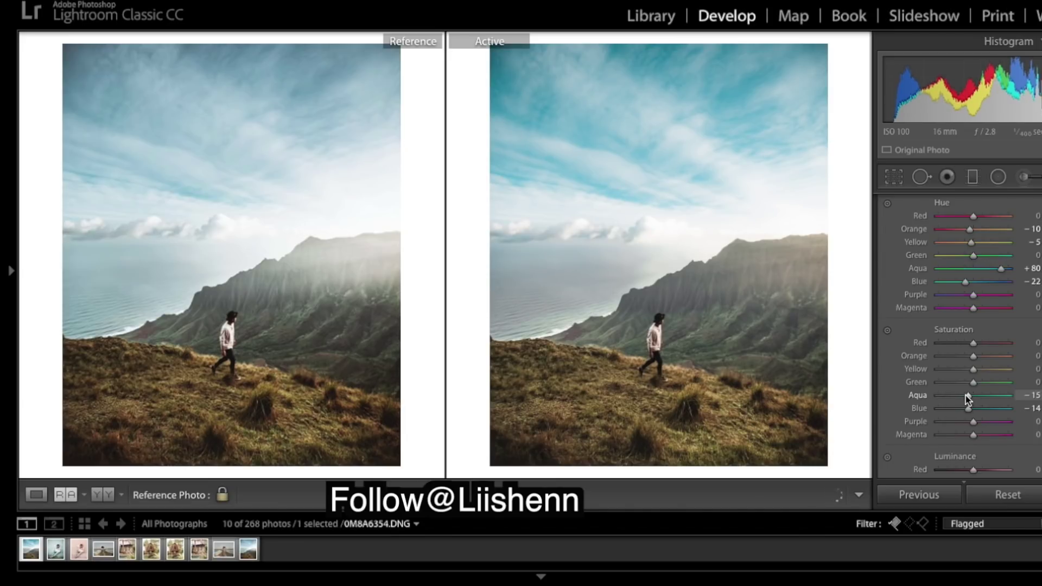
drag(968, 408, 963, 408)
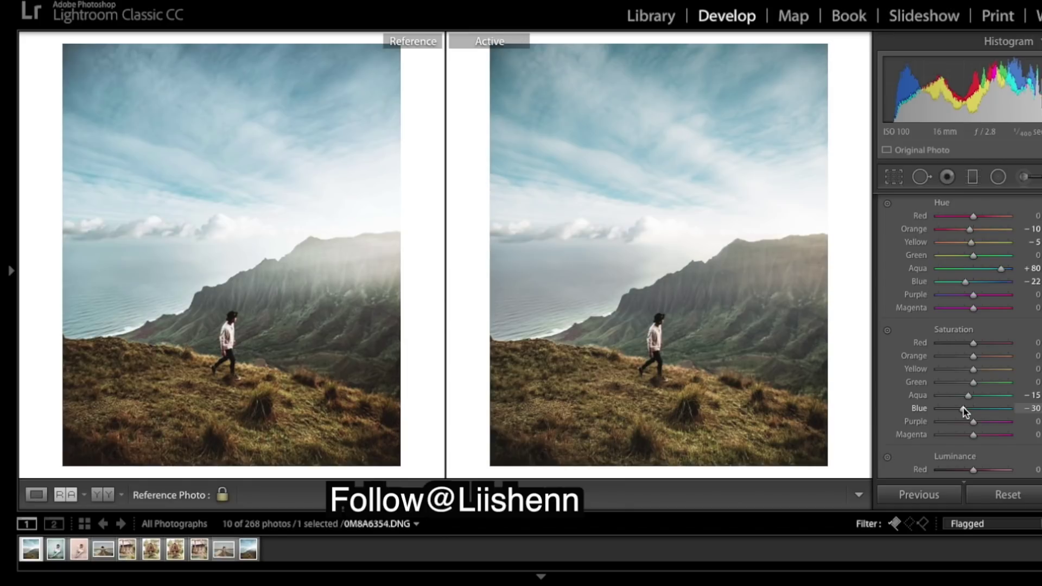
scroll(989, 296, down, 2)
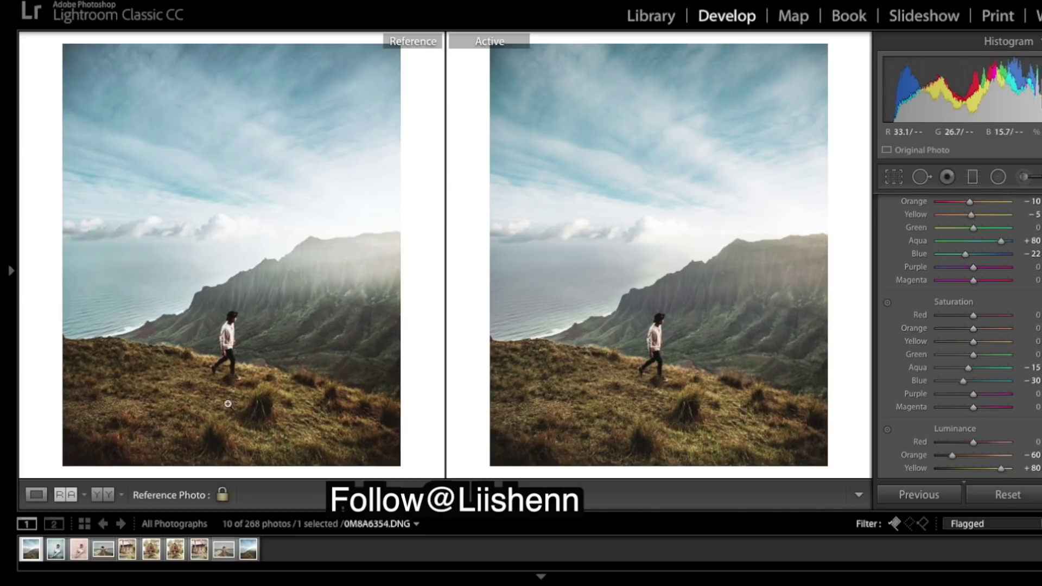
Set Orange saturation +45, Yellow −8 and Green −25
click(990, 329)
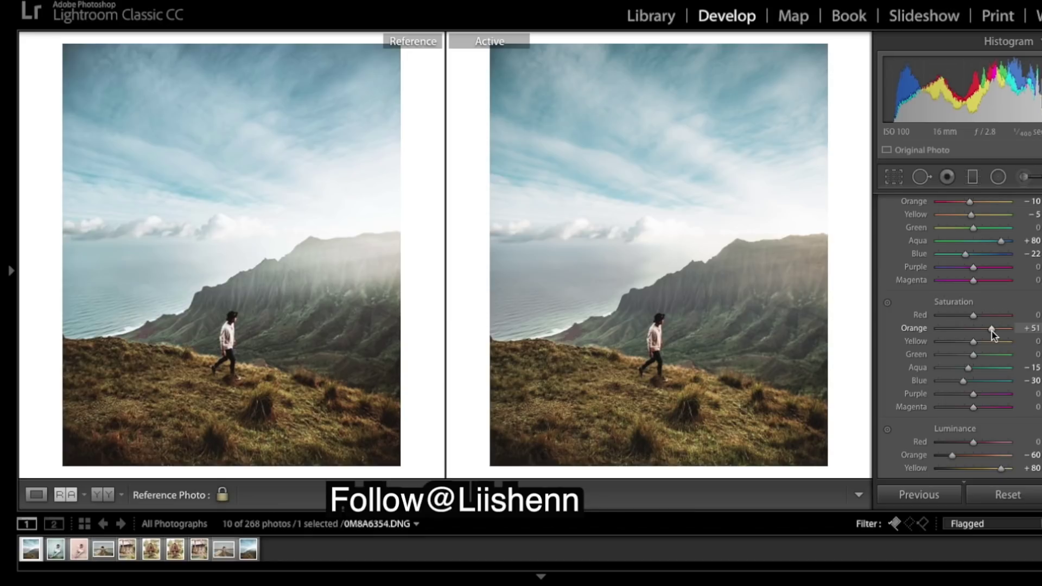
drag(991, 329, 988, 329)
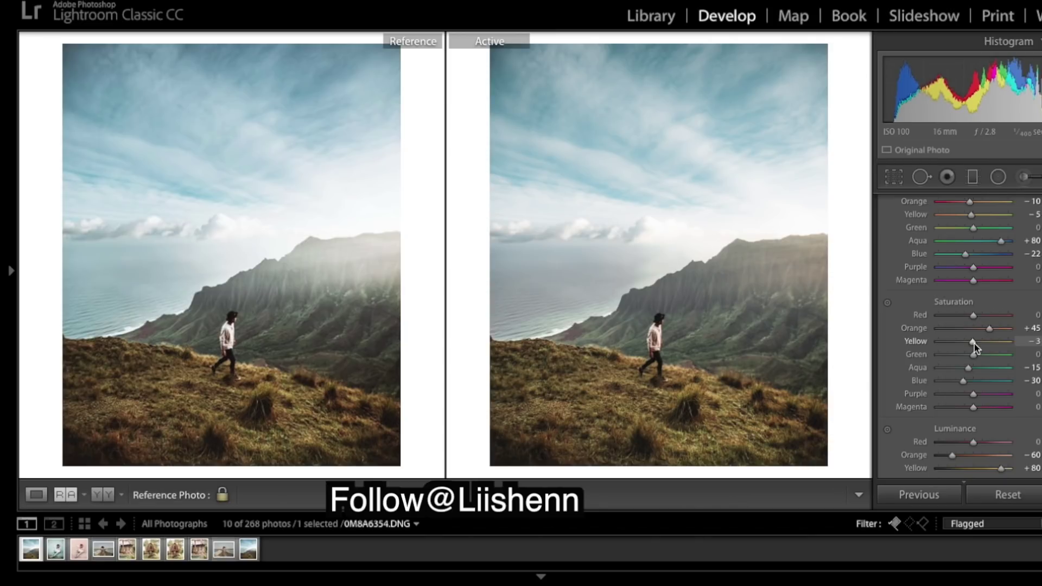
drag(975, 344, 973, 342)
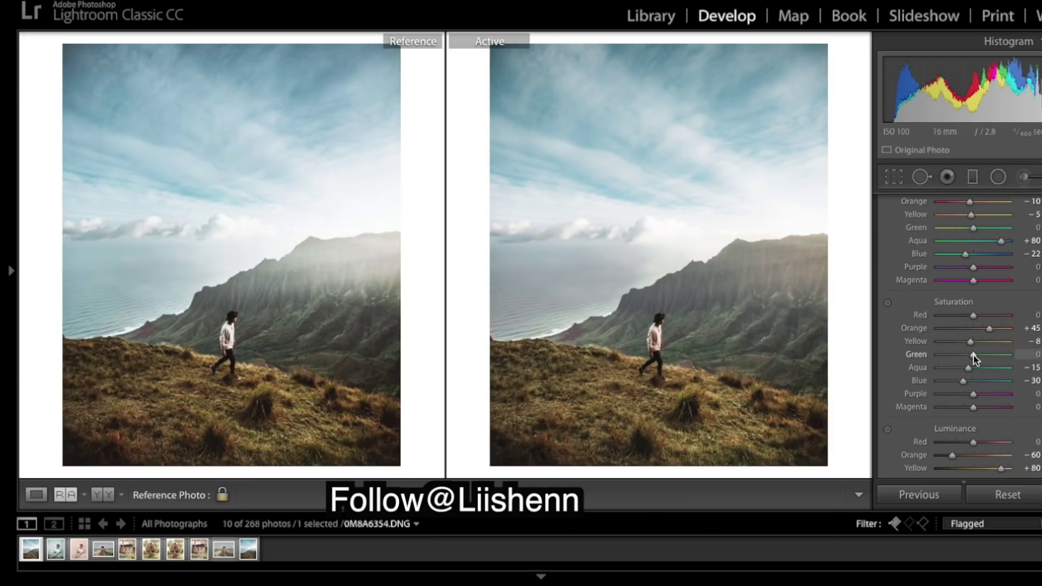
drag(973, 355, 966, 358)
drag(966, 357, 964, 358)
scroll(966, 359, down, 3)
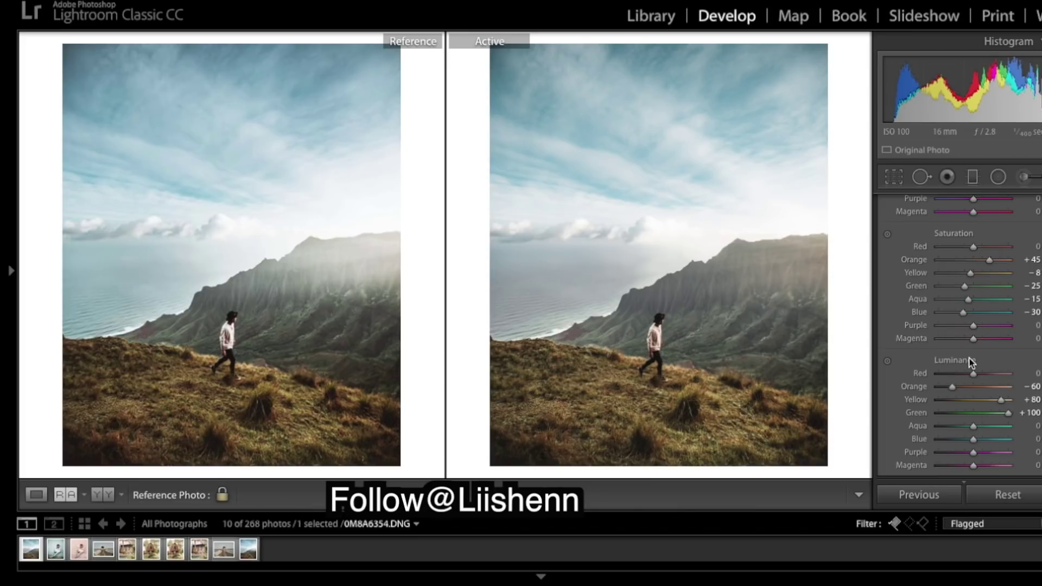
Paint a new Adjustment Brush mask over the hiker's dark trousers
scroll(970, 362, up, 5)
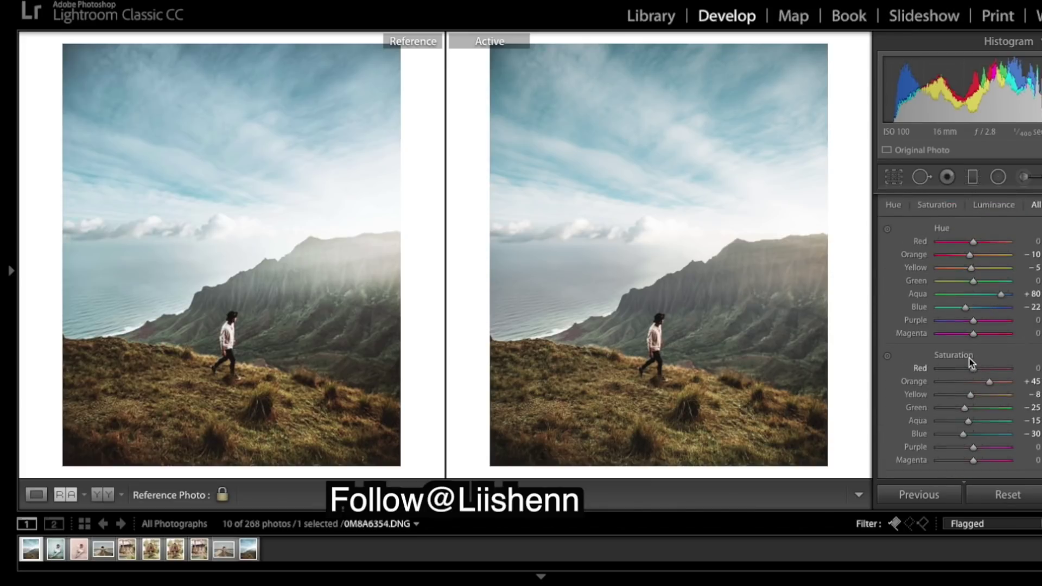
scroll(970, 363, down, 3)
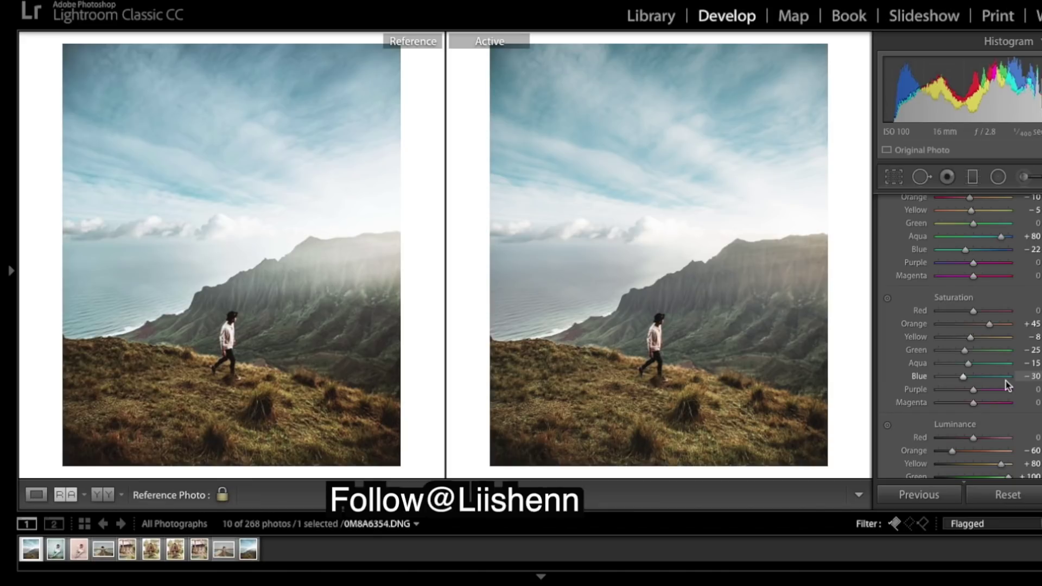
scroll(1006, 385, down, 14)
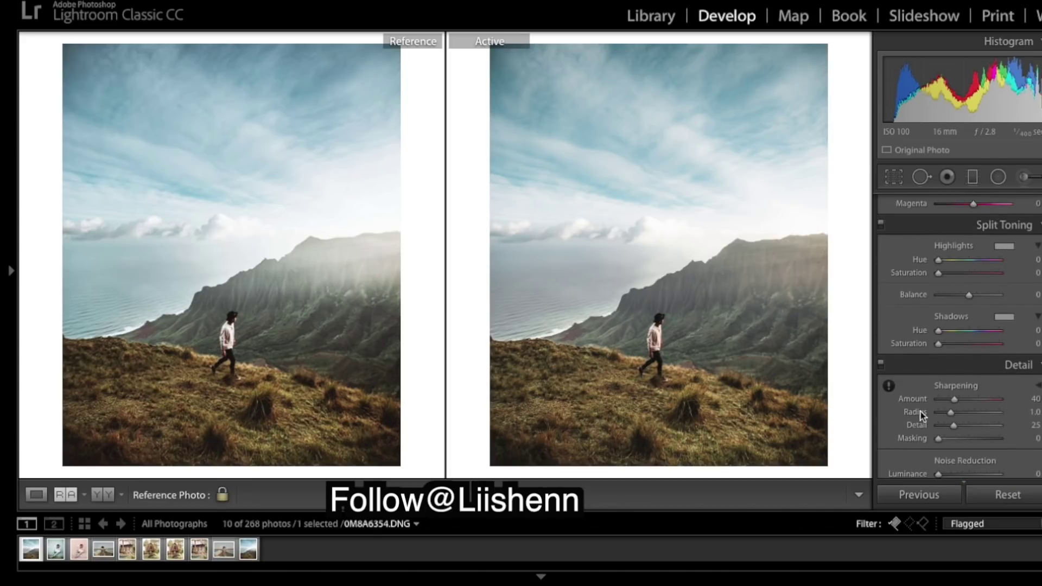
scroll(920, 415, down, 4)
scroll(921, 416, down, 11)
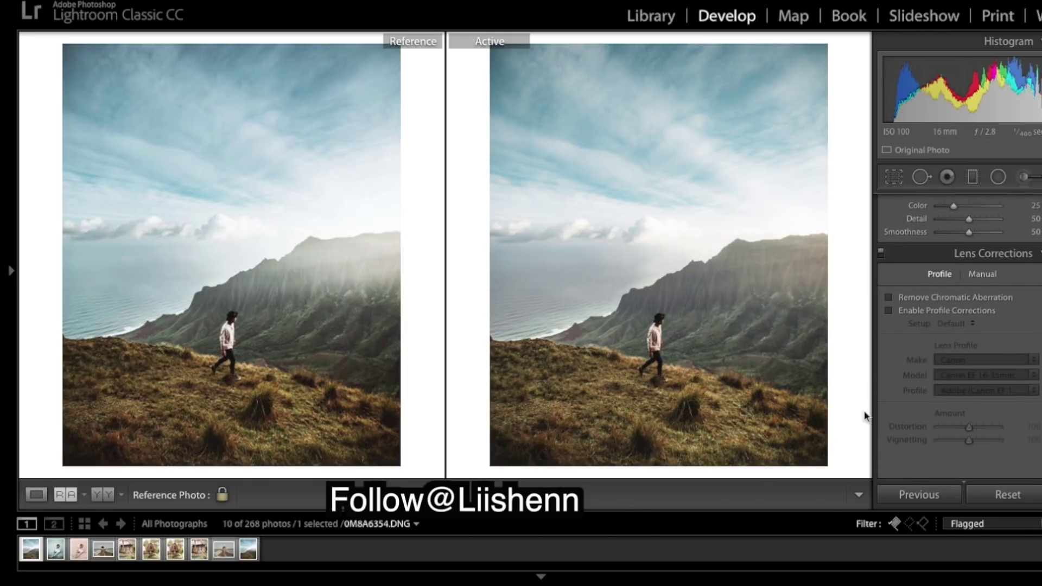
click(1019, 177)
scroll(726, 407, down, 8)
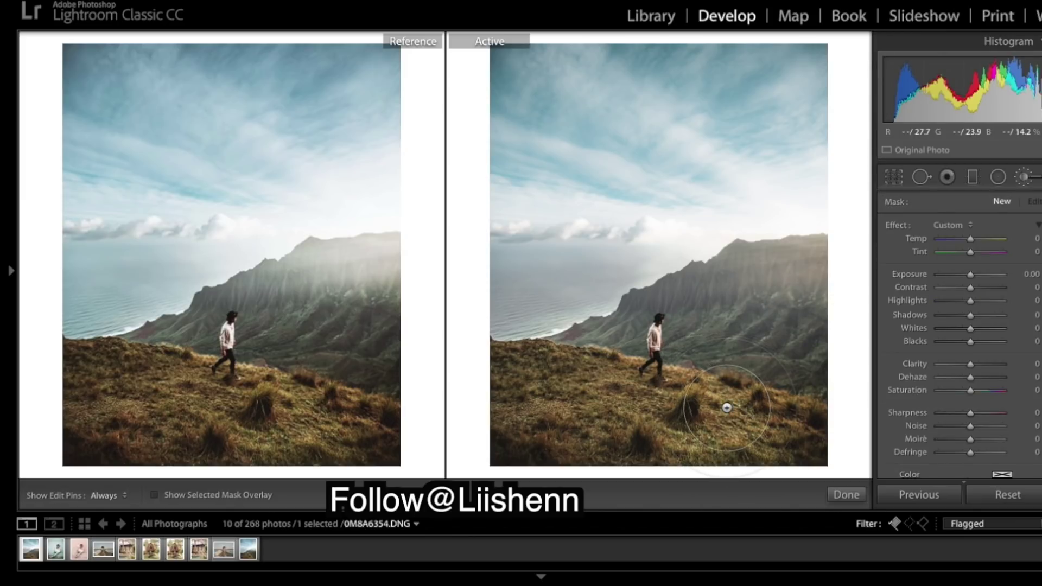
scroll(726, 408, down, 8)
click(155, 494)
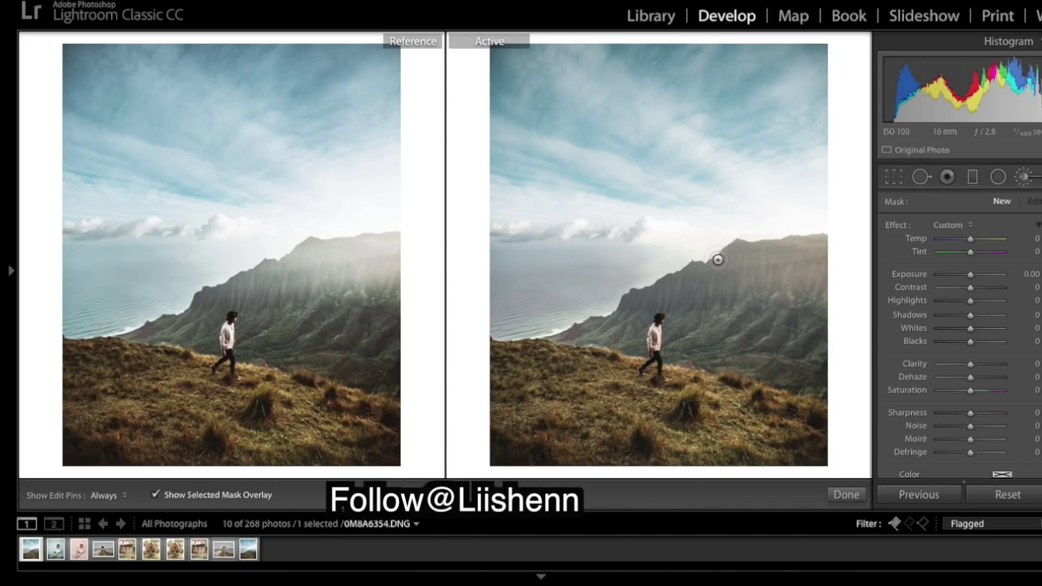
key(h)
mouse_move(651, 369)
mouse_down()
mouse_move(659, 334)
mouse_move(648, 328)
mouse_move(654, 369)
mouse_up()
key(h)
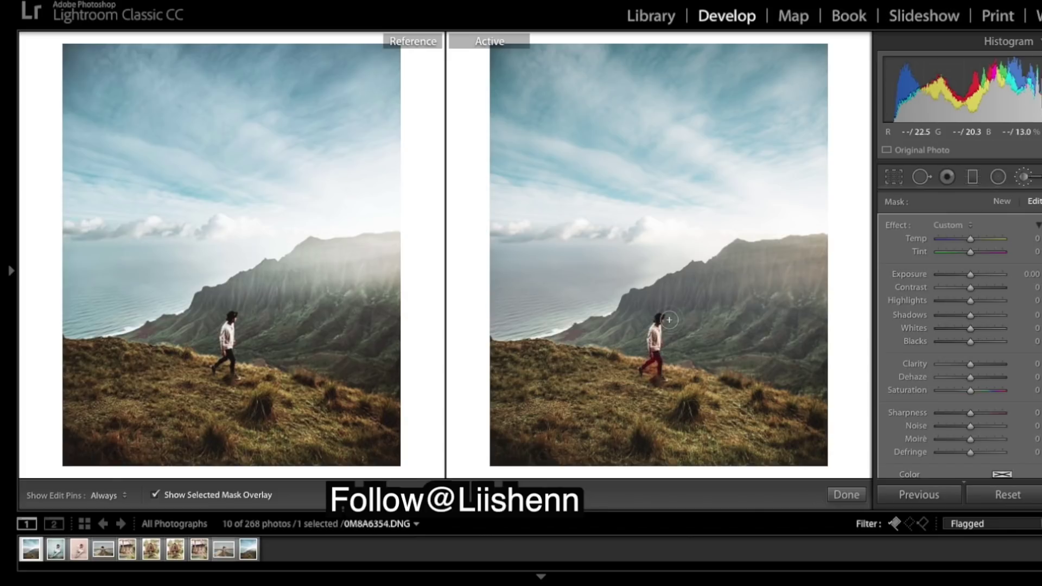
key(h)
key(h)
key(h)
key(h)
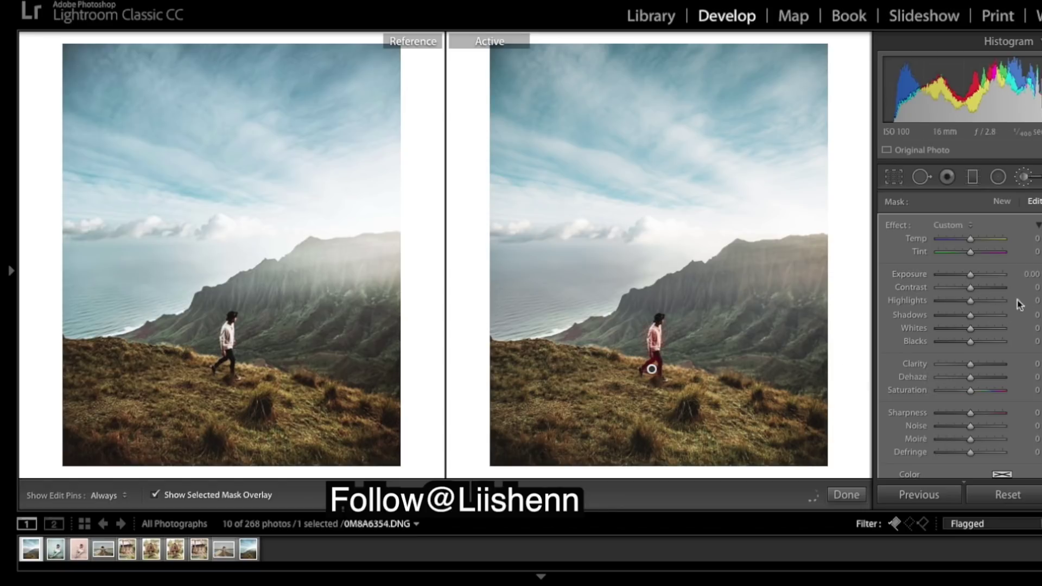
Give the legs mask Exposure +0.77 and Clarity +30, then commit it
drag(971, 275, 979, 277)
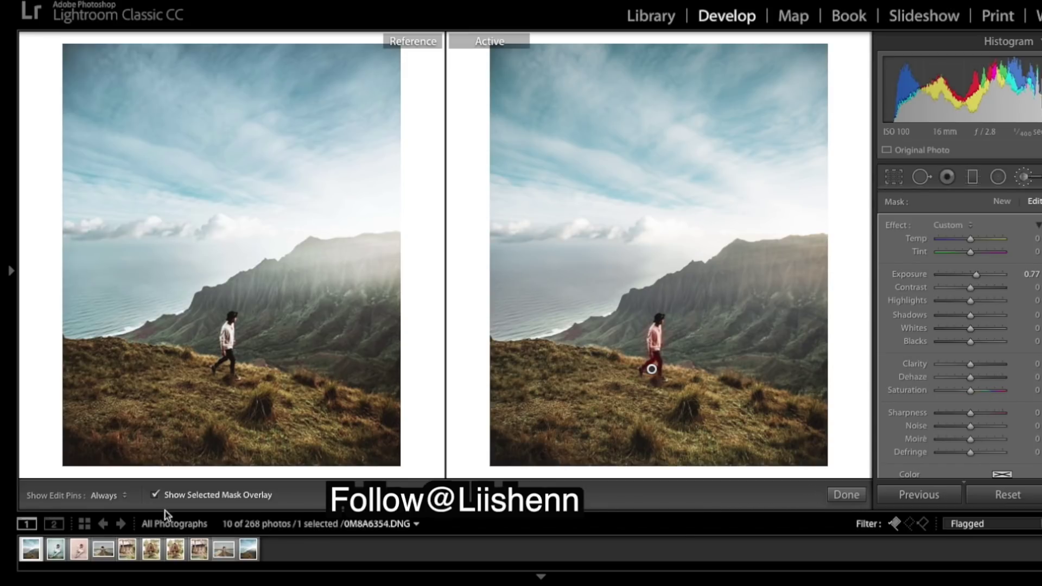
click(155, 495)
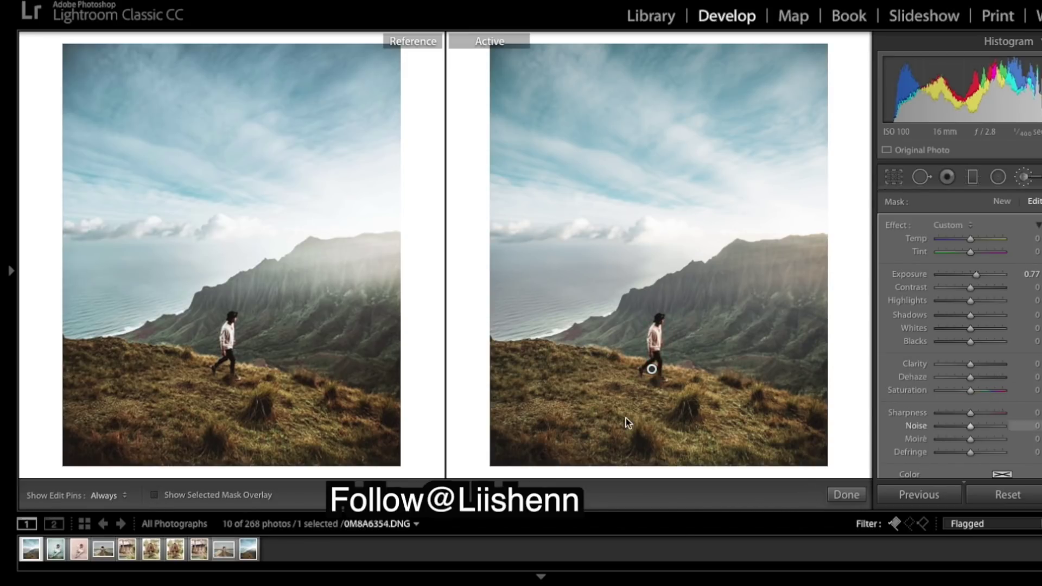
click(983, 367)
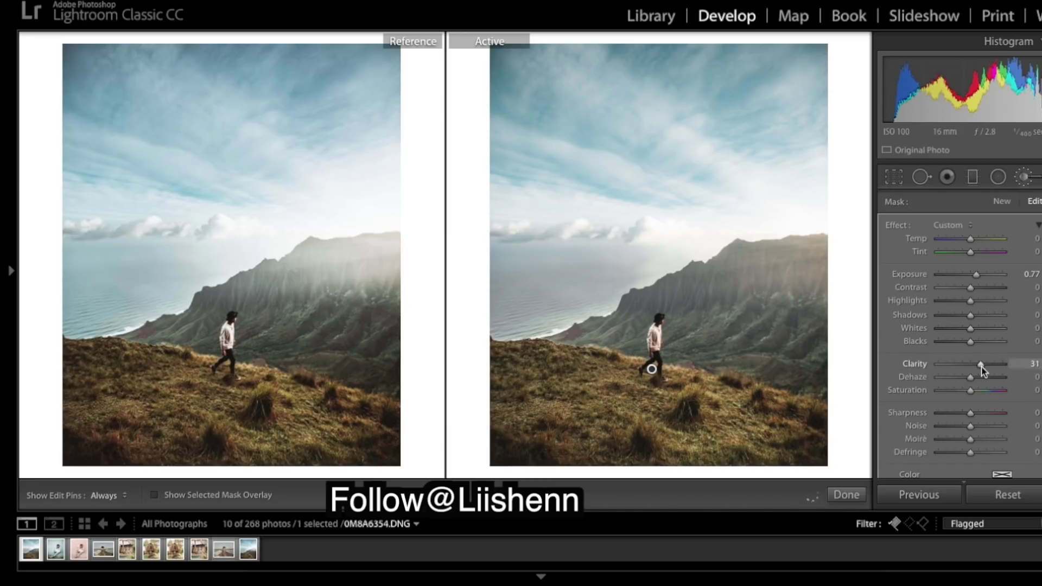
click(847, 496)
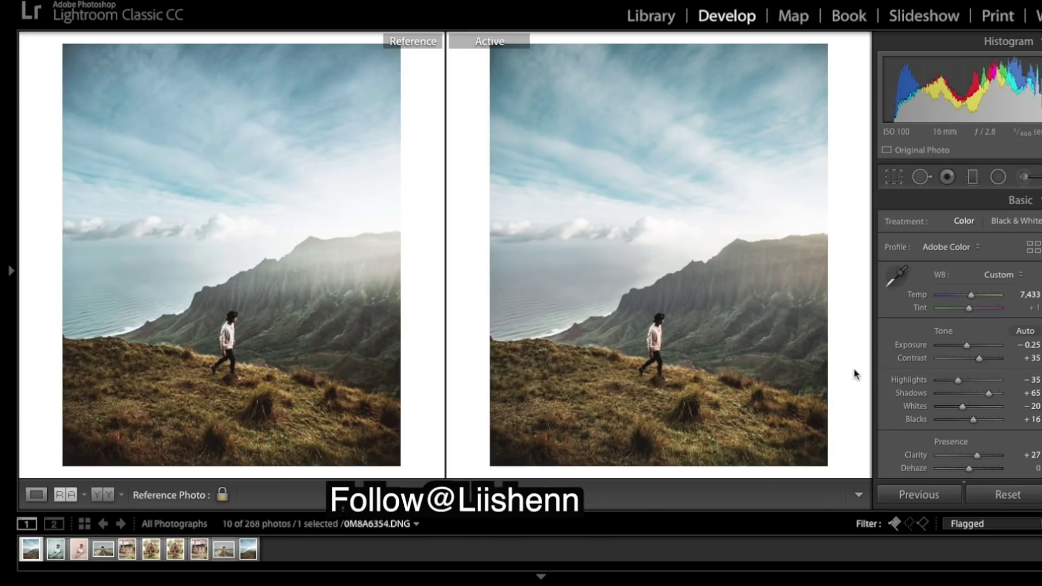
Paint a new brush mask across the green mountain ridge behind the hiker
click(1023, 176)
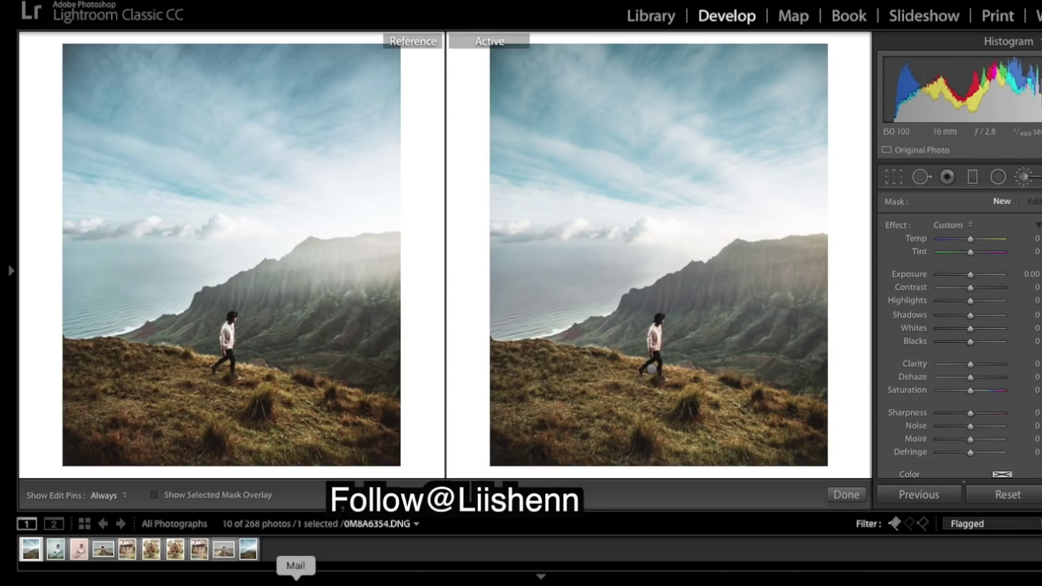
click(155, 495)
key(h)
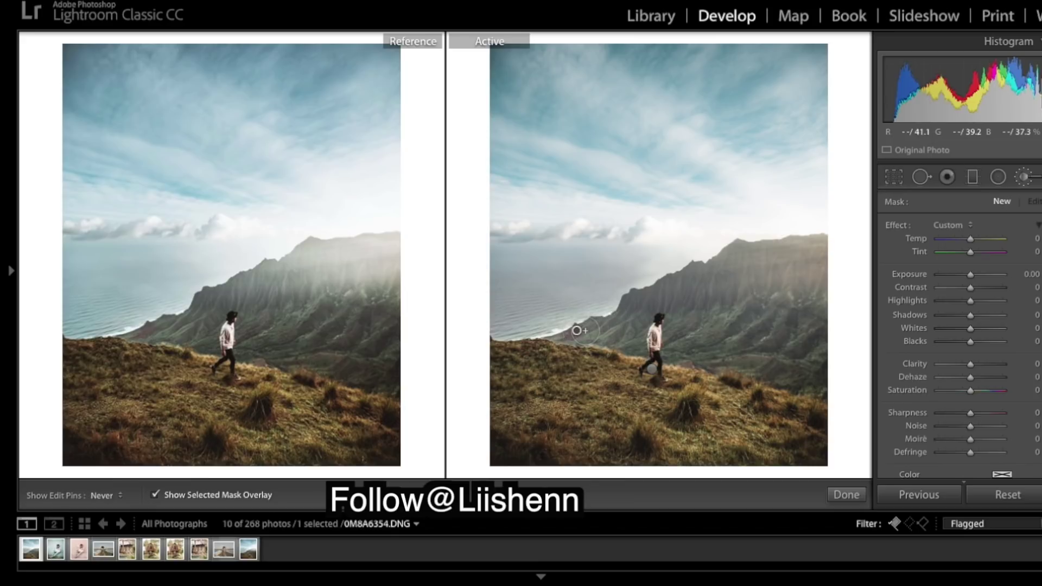
mouse_move(575, 328)
mouse_down()
mouse_move(635, 339)
mouse_move(618, 337)
mouse_move(630, 322)
mouse_move(611, 321)
mouse_move(660, 297)
mouse_move(675, 302)
mouse_move(678, 361)
mouse_move(702, 350)
mouse_move(695, 280)
mouse_move(705, 276)
mouse_move(722, 355)
mouse_move(745, 362)
mouse_move(729, 258)
mouse_move(749, 252)
mouse_move(756, 351)
mouse_move(778, 368)
mouse_move(776, 250)
mouse_move(797, 273)
mouse_move(818, 386)
mouse_move(823, 238)
mouse_move(814, 240)
mouse_move(794, 334)
mouse_up()
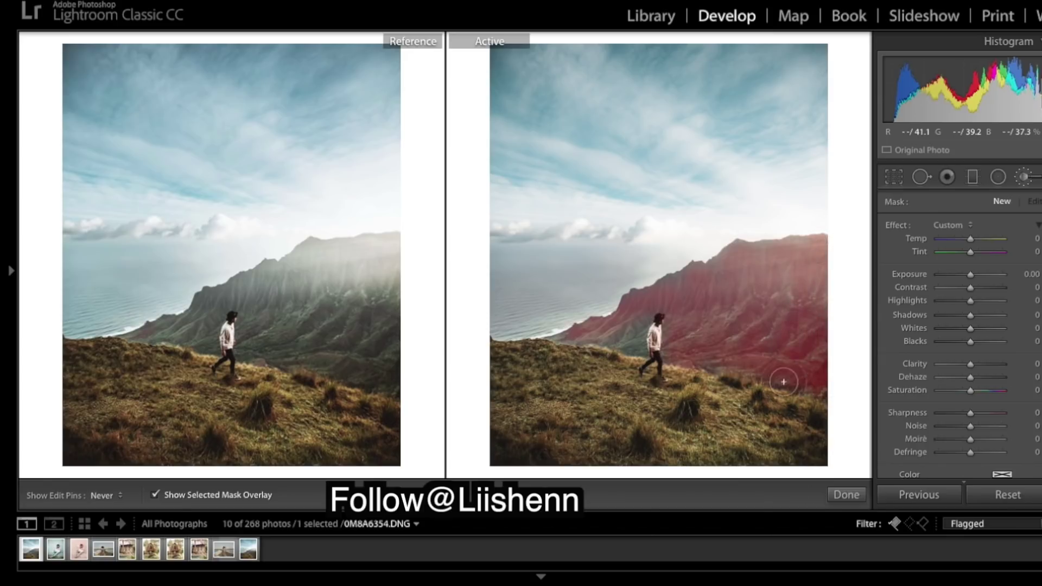
key(h)
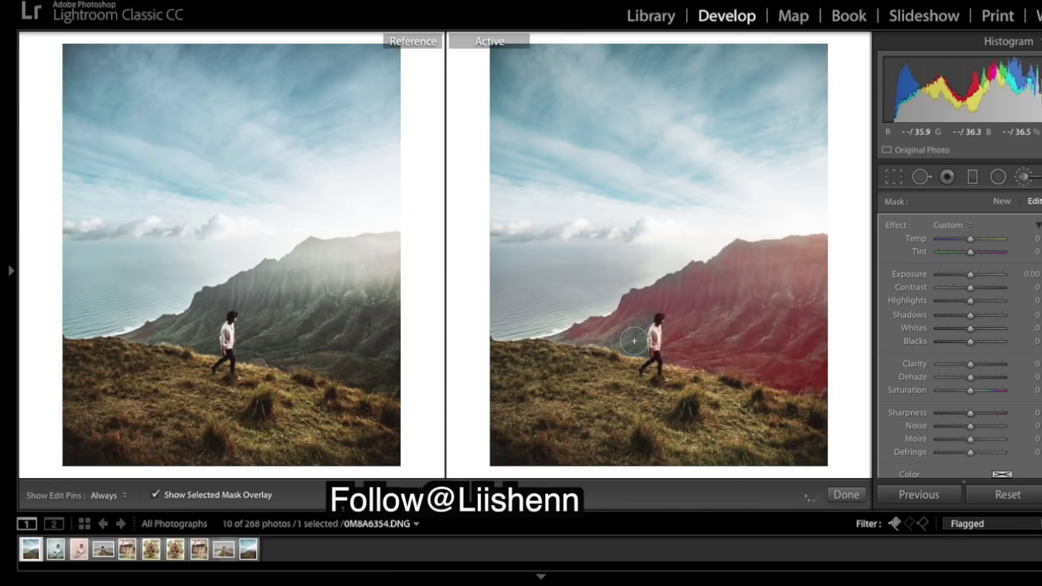
key(h)
key(h)
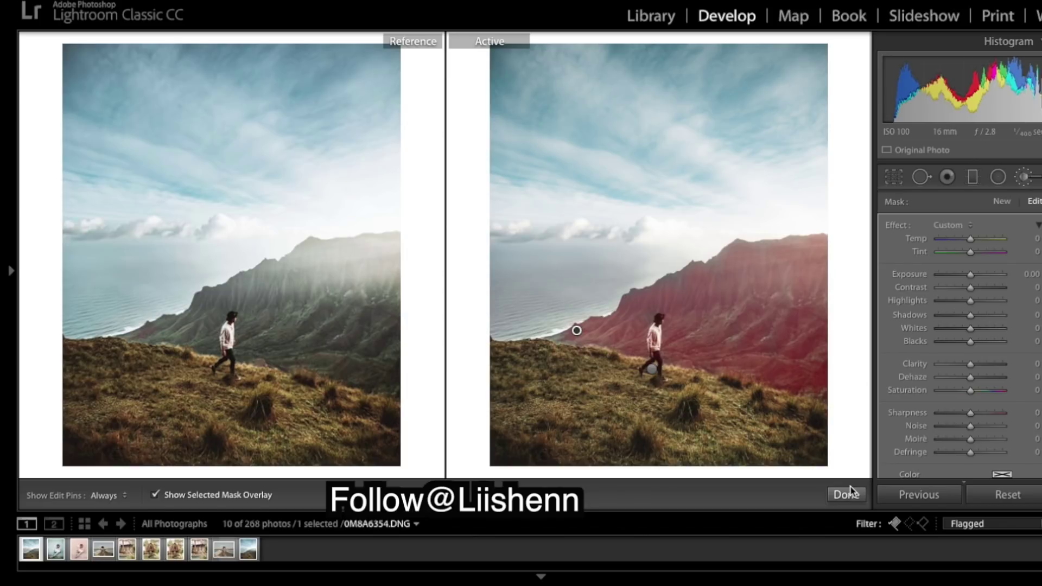
click(154, 494)
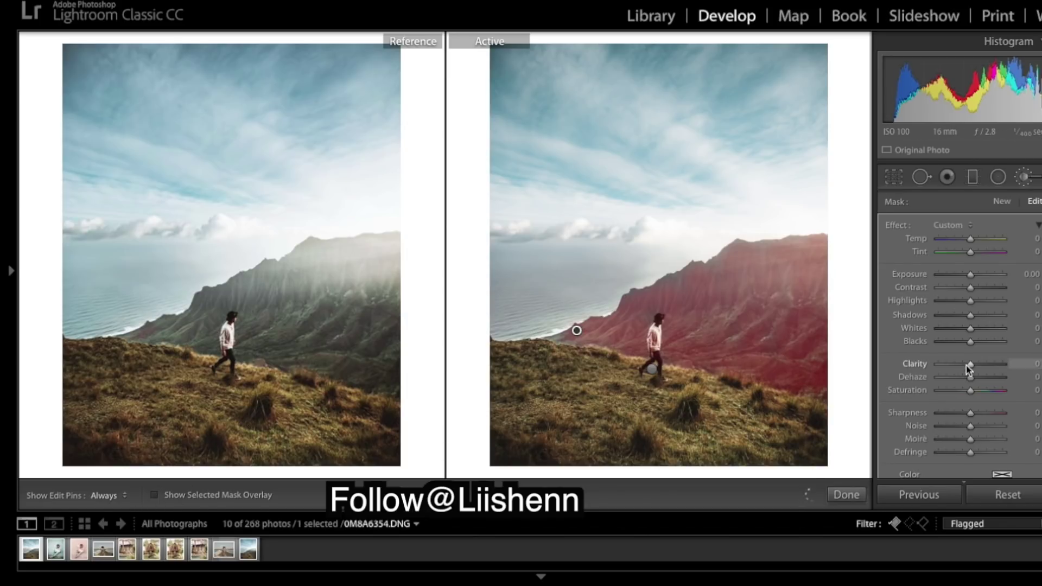
Give the ridge mask Clarity +60 and Saturation +68, then commit it
scroll(1017, 328, down, 2)
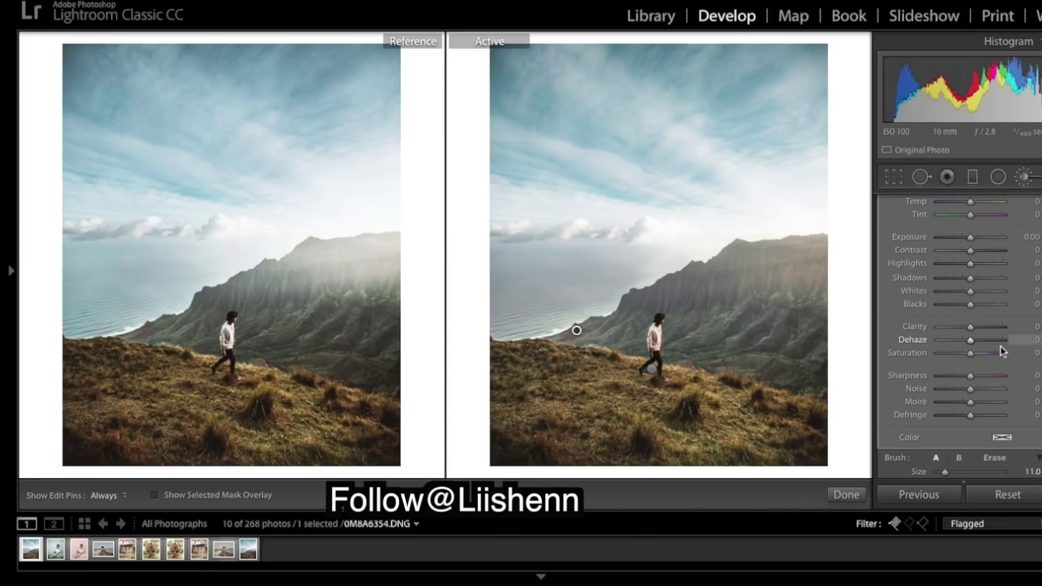
click(987, 327)
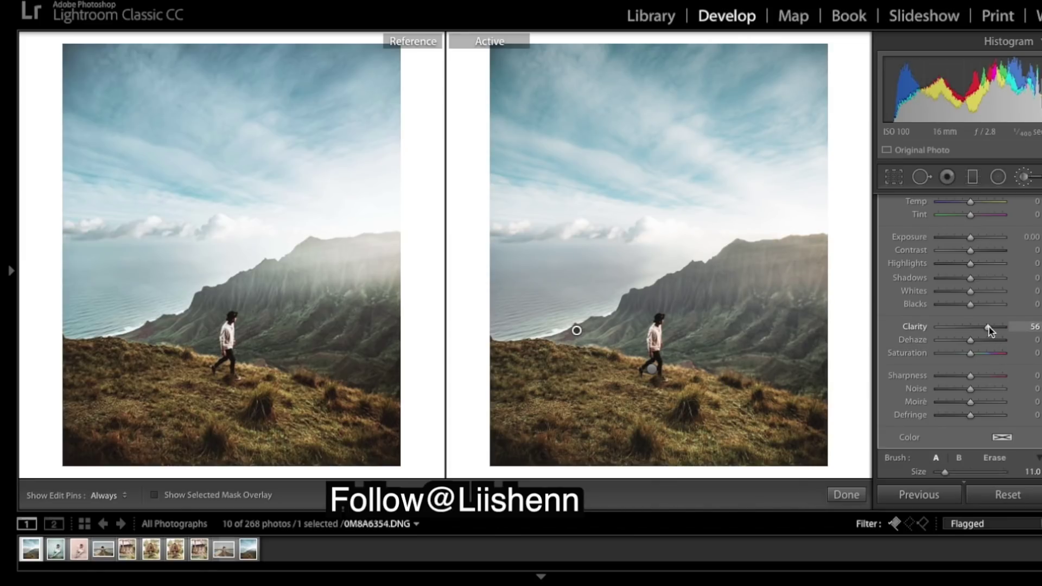
drag(991, 326, 990, 328)
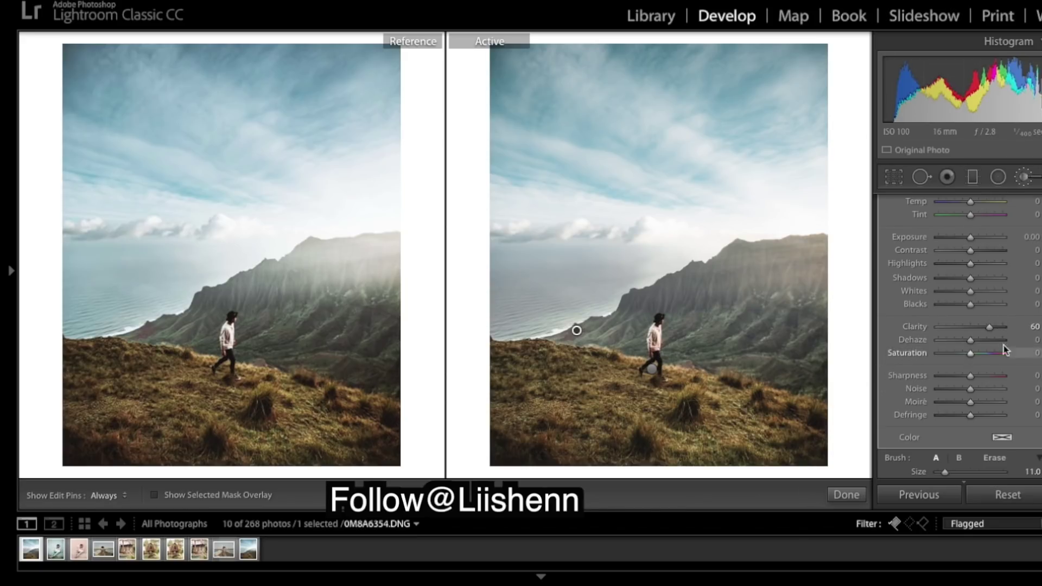
drag(971, 353, 984, 356)
drag(986, 353, 987, 354)
drag(986, 354, 992, 353)
click(846, 494)
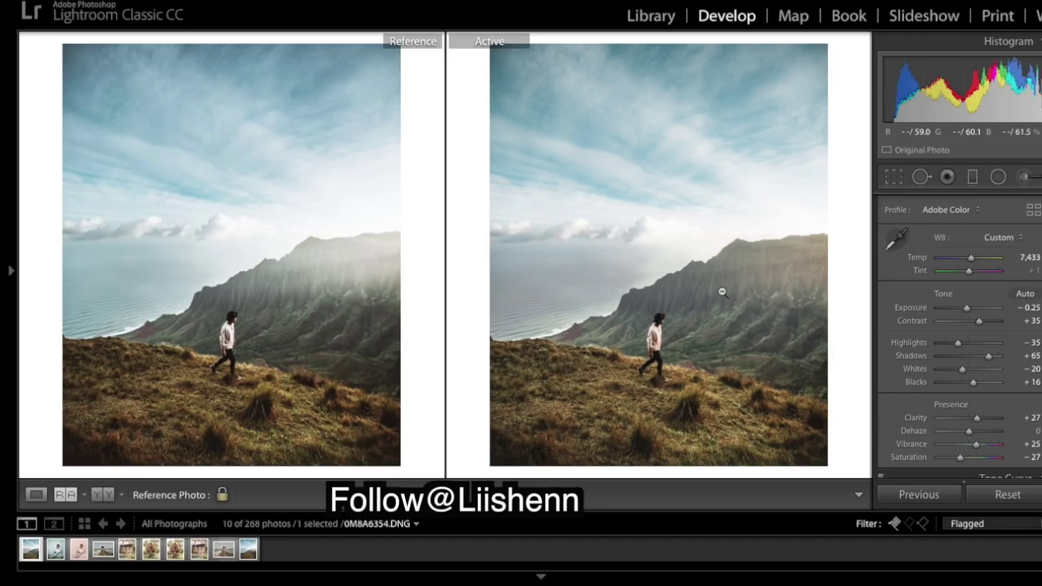
click(1025, 177)
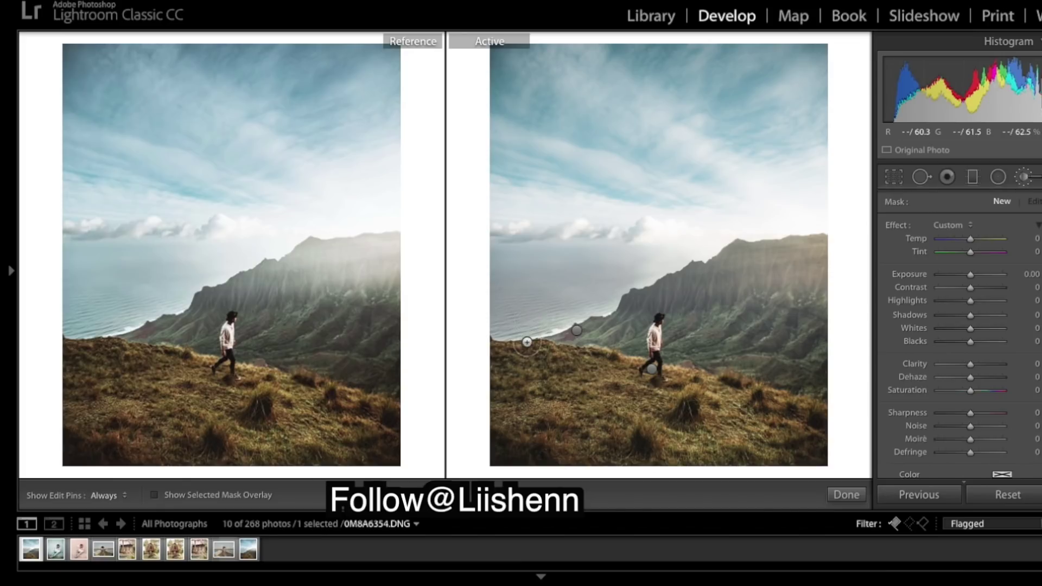
Paint a new brush mask over the ocean at the photo's left edge
key(h)
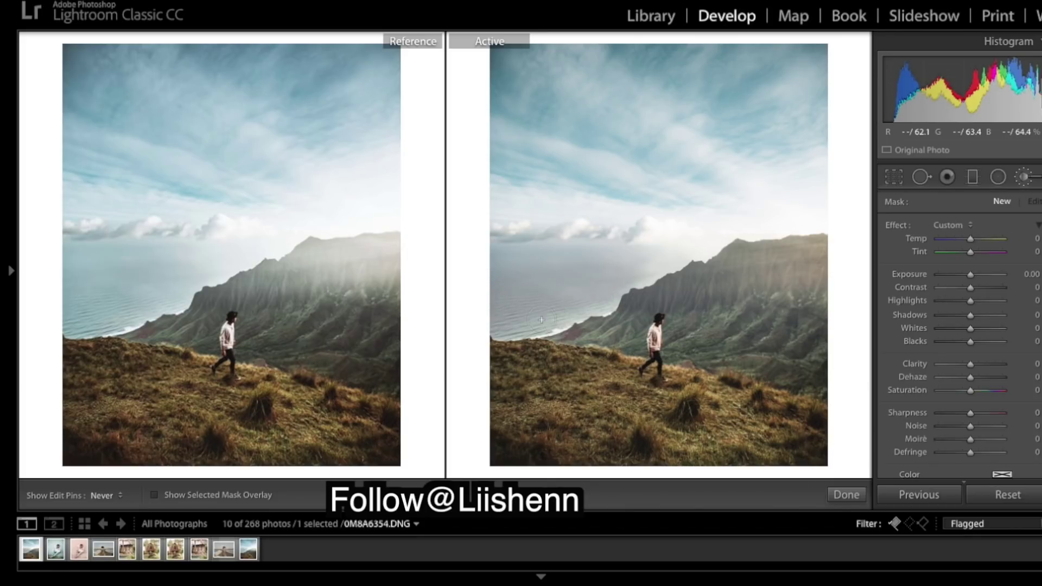
key(h)
scroll(986, 332, down, 2)
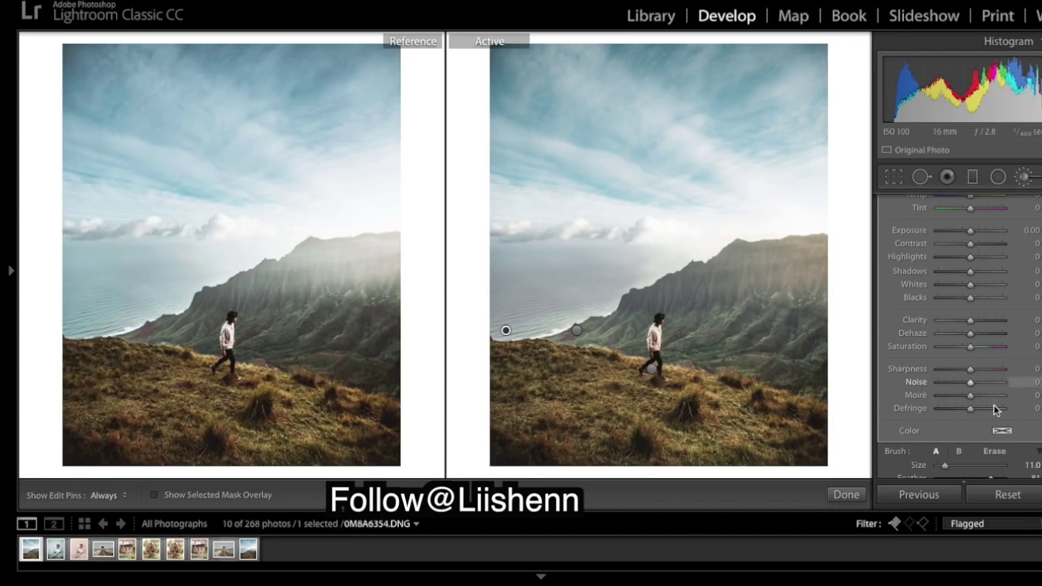
scroll(979, 254, up, 1)
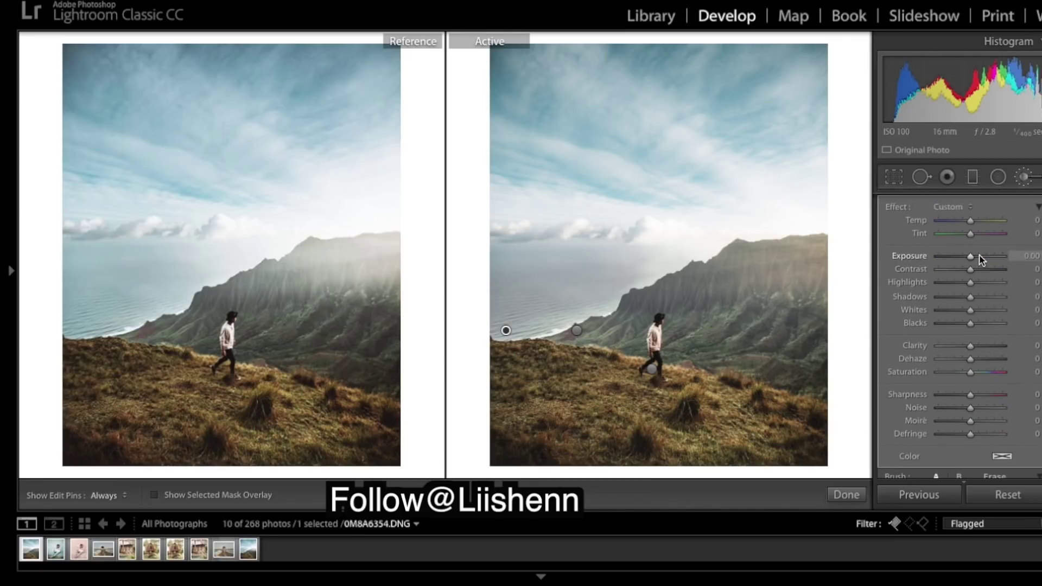
Reset the ocean mask's Temp to neutral and pick a teal tint colour
double_click(960, 222)
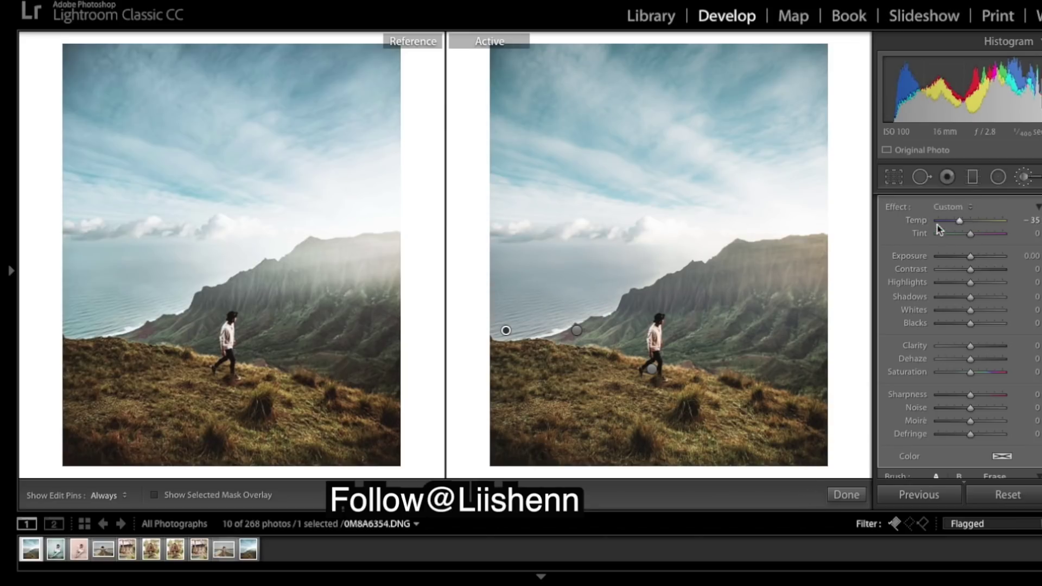
click(1003, 456)
click(838, 503)
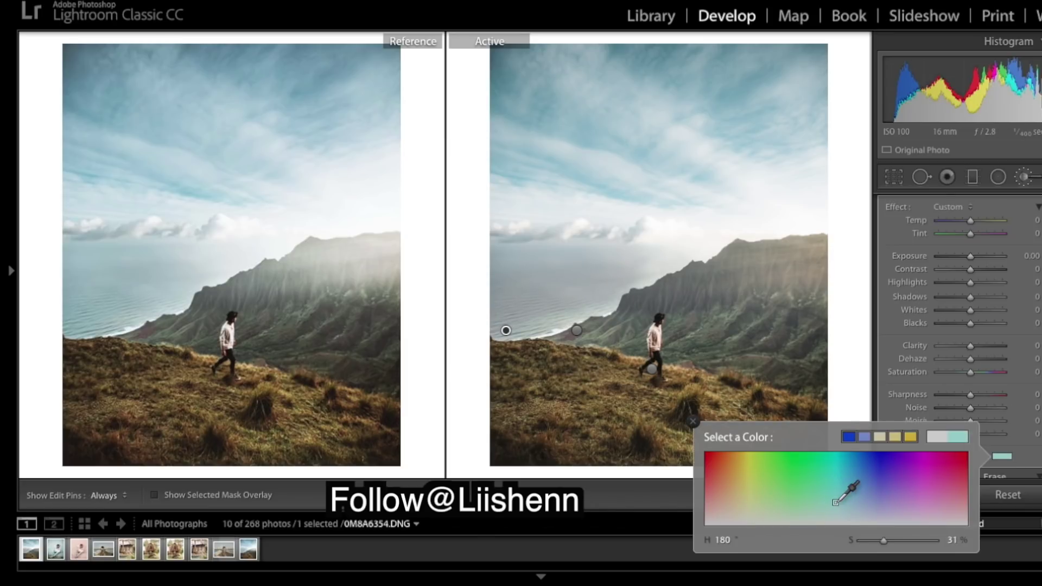
click(845, 499)
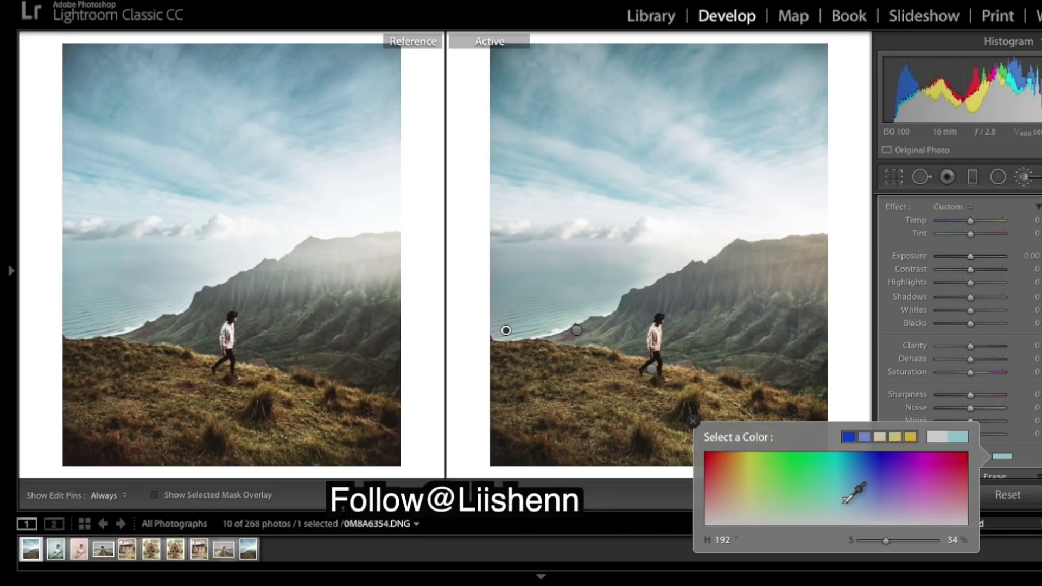
drag(845, 500, 843, 509)
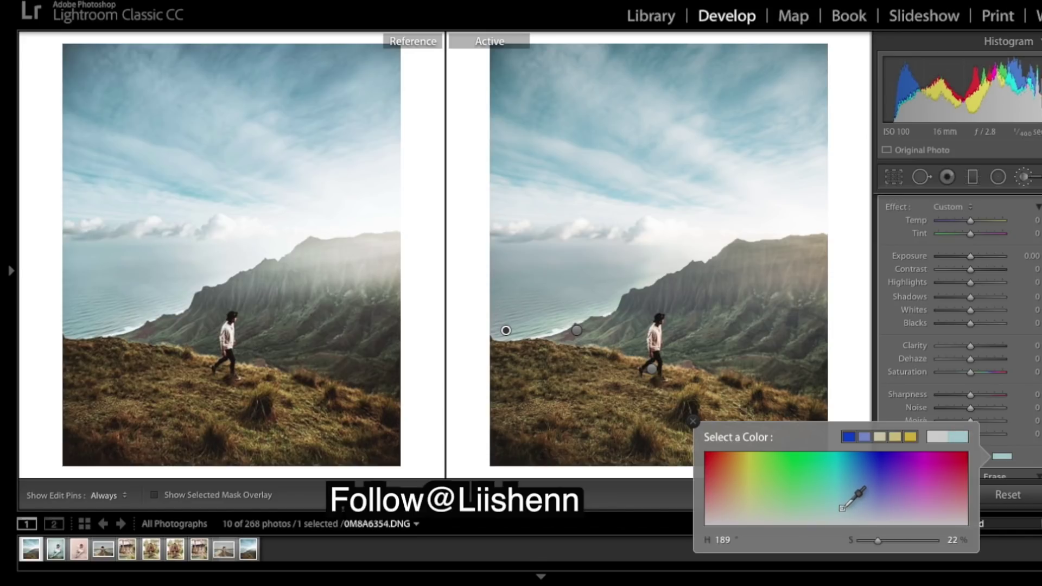
Refine the teal tint to about hue 188, saturation 36, and commit the adjustment
drag(844, 507, 844, 506)
drag(843, 504, 847, 504)
drag(846, 504, 843, 501)
drag(839, 506, 843, 502)
drag(840, 500, 844, 499)
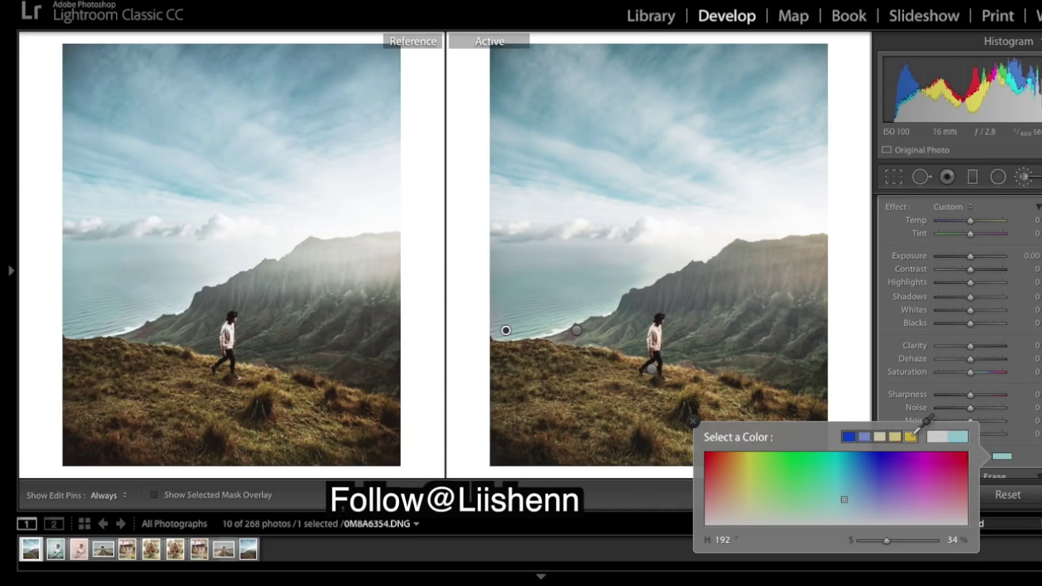
drag(842, 500, 841, 499)
click(862, 380)
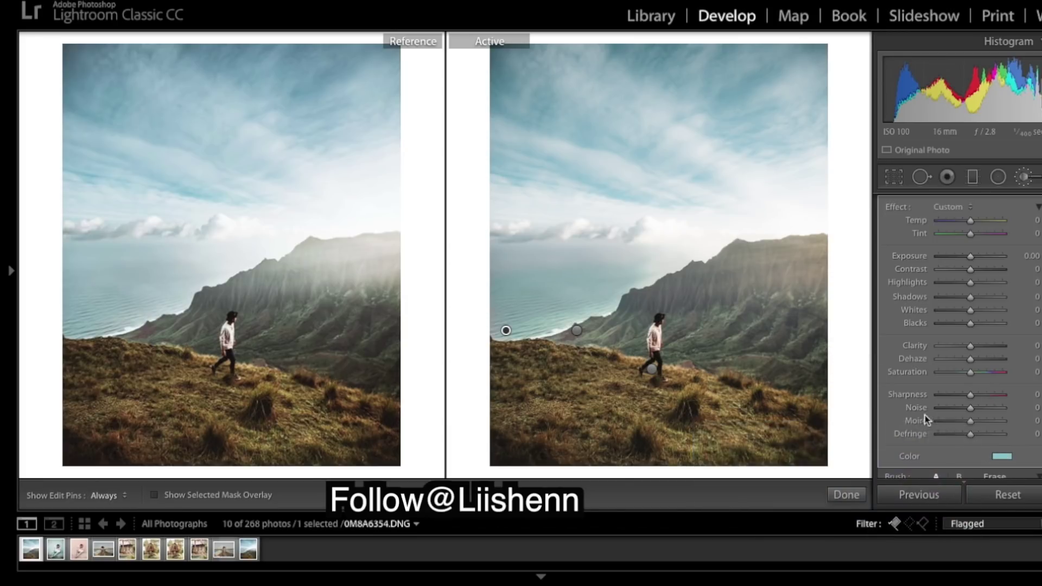
click(847, 495)
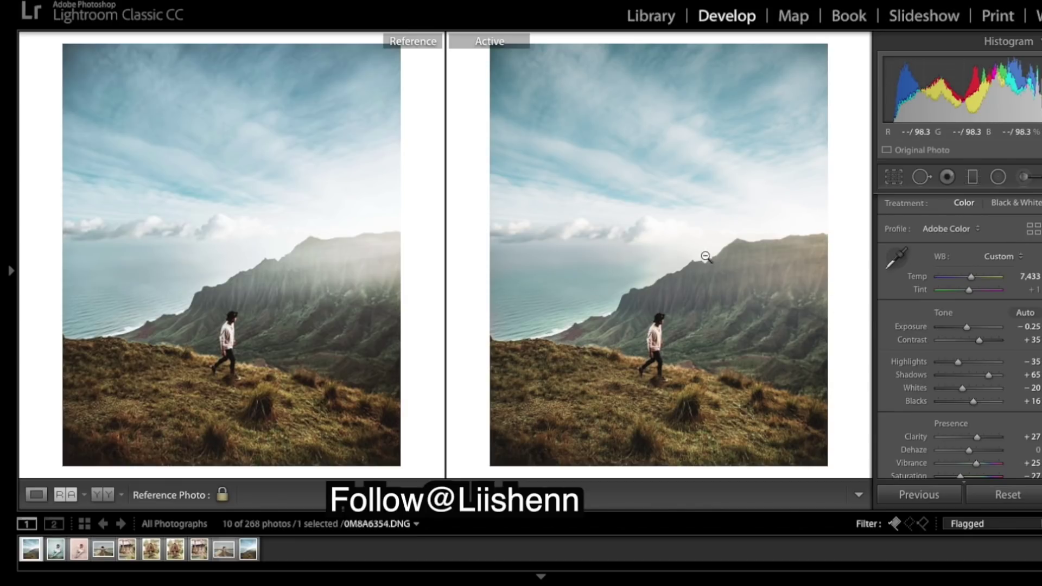
Draw an inverted radial filter (Feather 65) and stretch it over the ridge top on the right
click(998, 176)
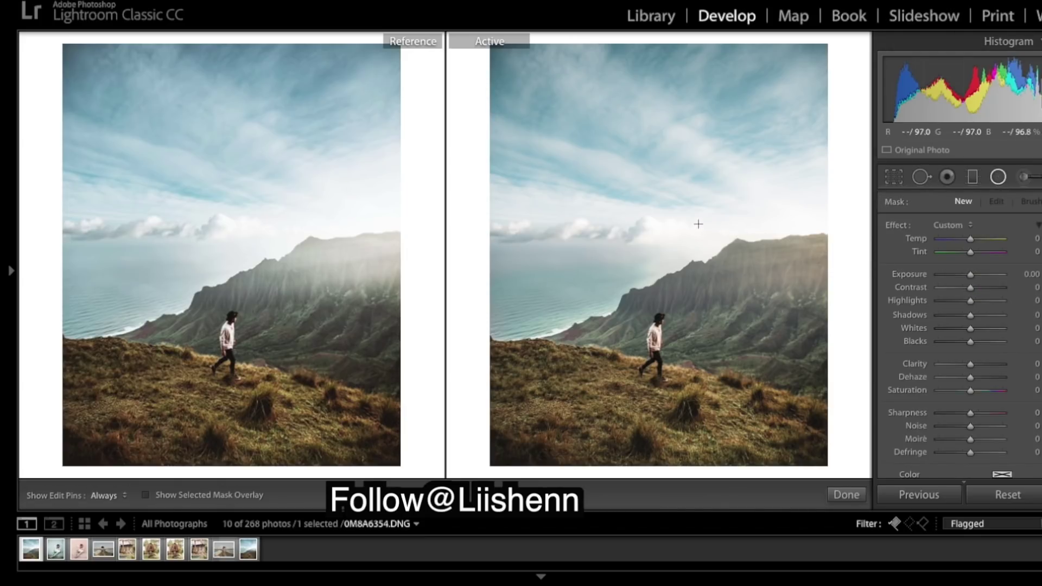
drag(826, 256, 798, 263)
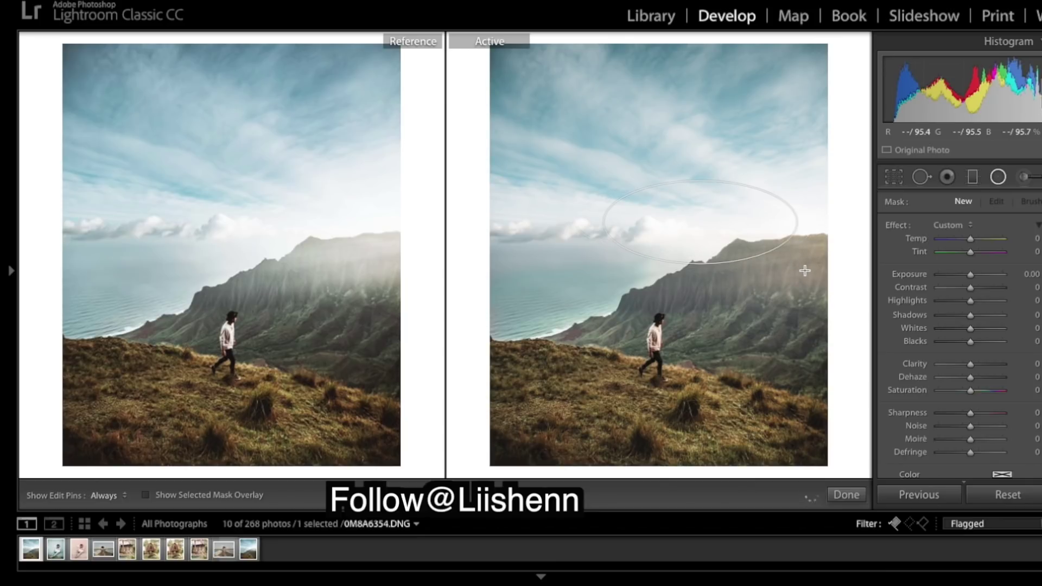
drag(718, 233, 699, 222)
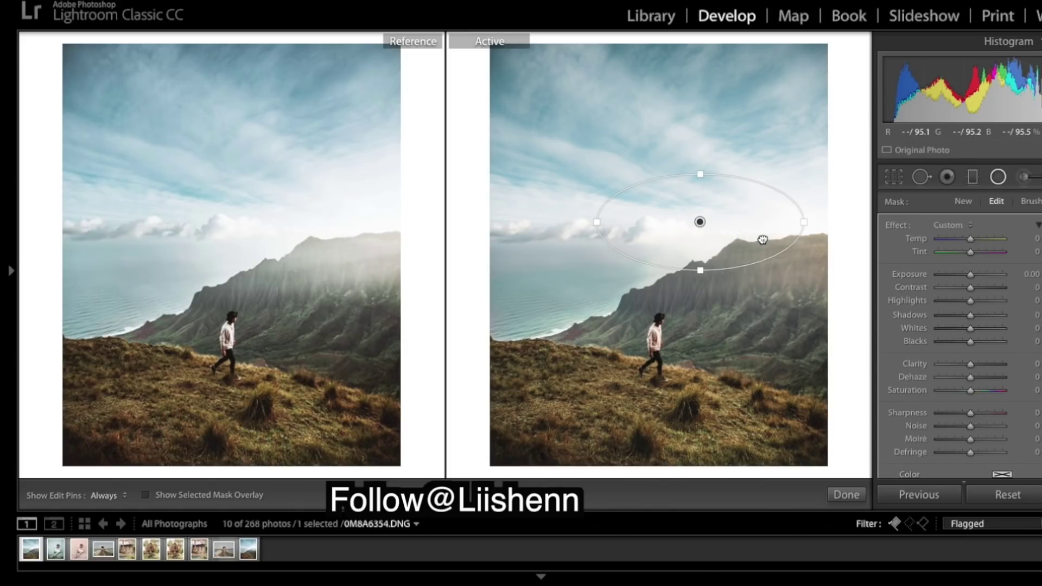
drag(762, 238, 739, 234)
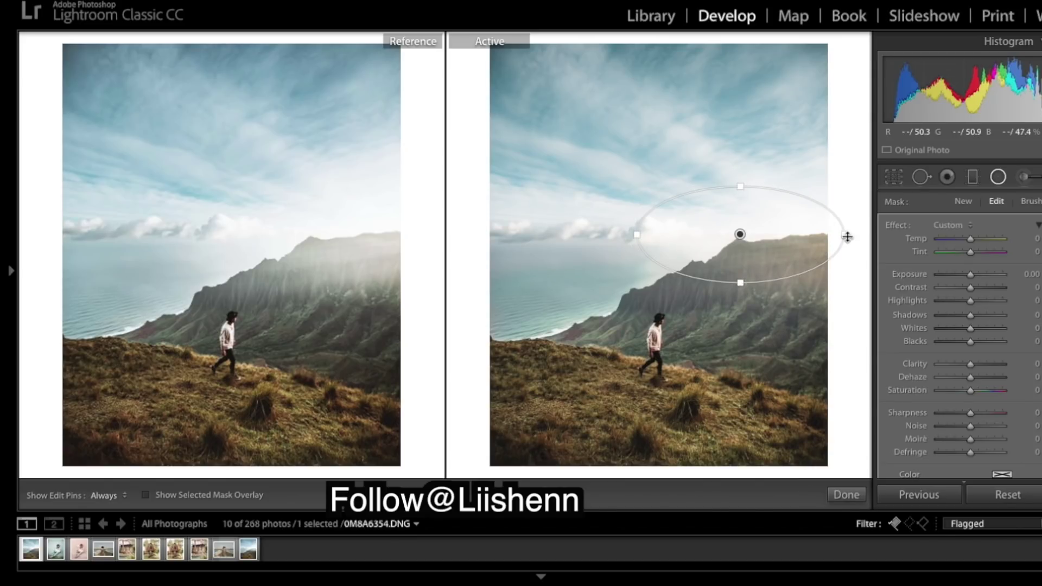
drag(846, 235, 871, 235)
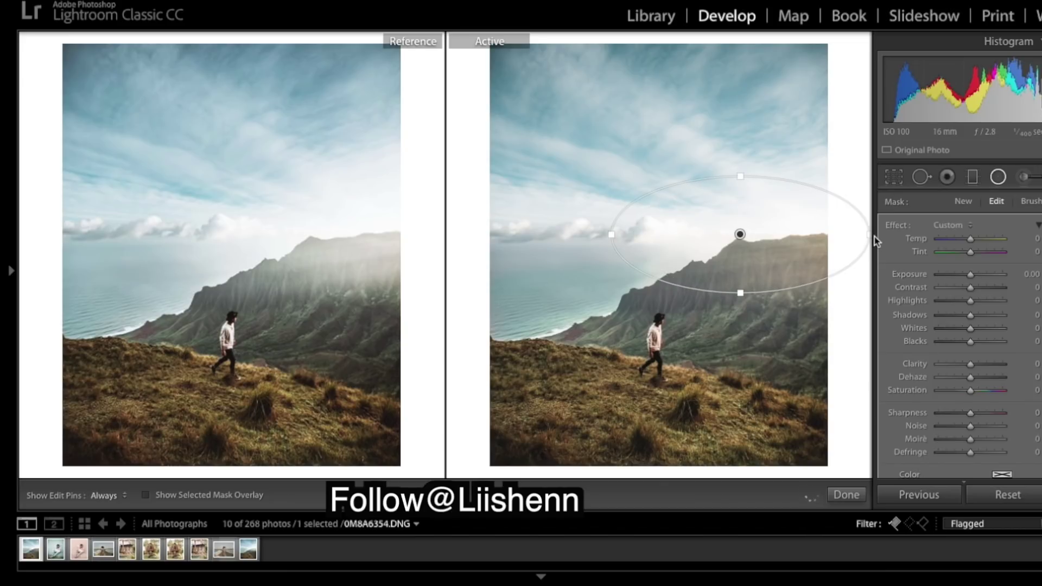
click(750, 236)
drag(750, 236, 765, 236)
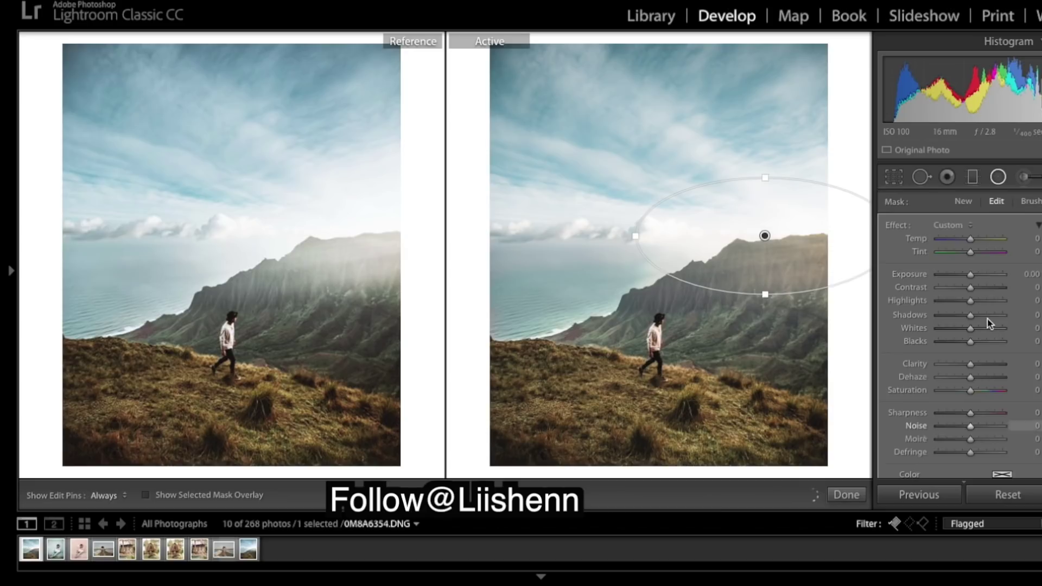
scroll(988, 321, down, 4)
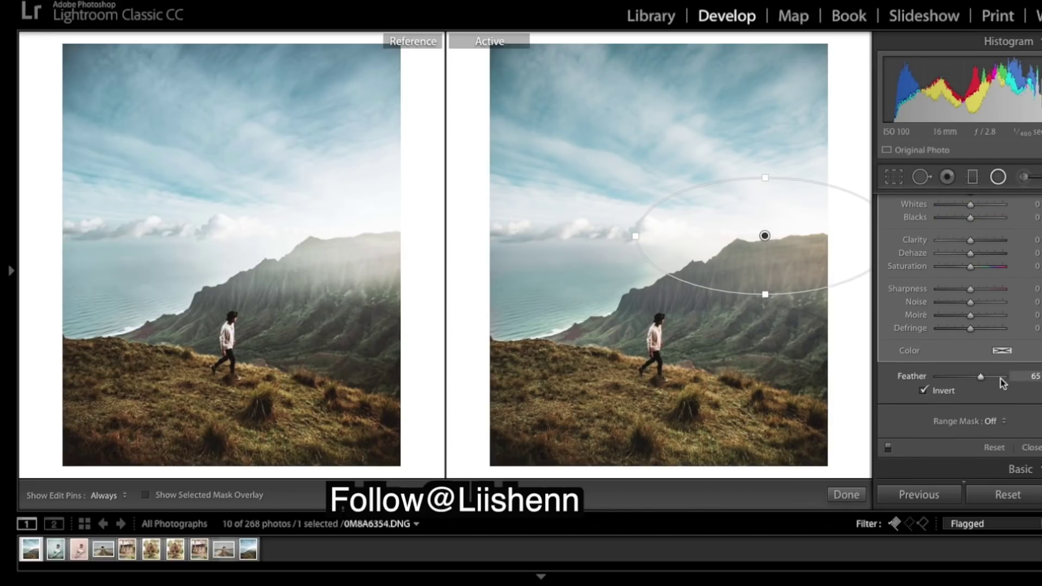
Give the ridge radial mask Dehaze of about -45 and raise its Feather from 65 to 84
click(954, 254)
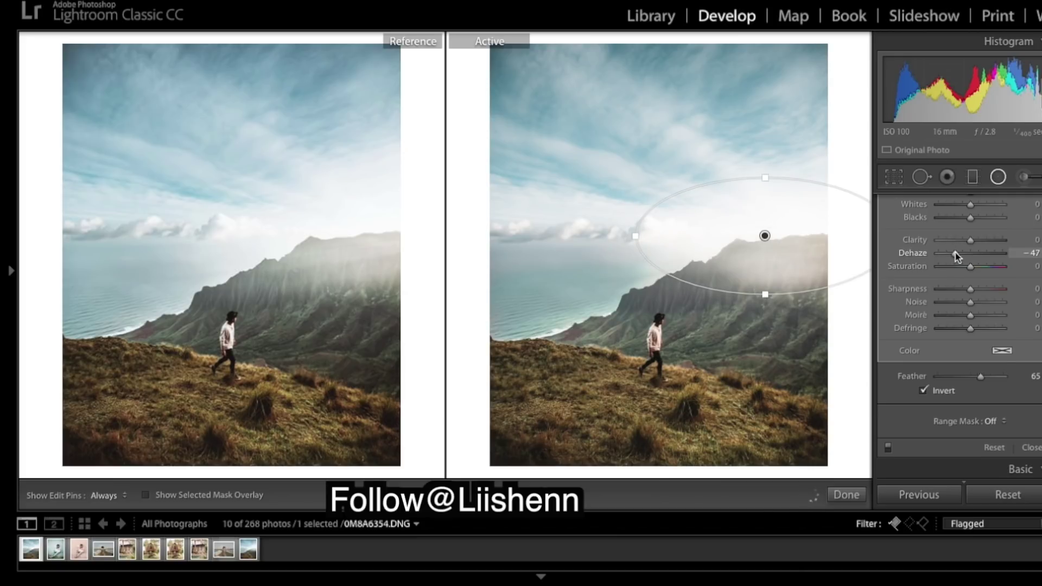
drag(955, 254, 955, 253)
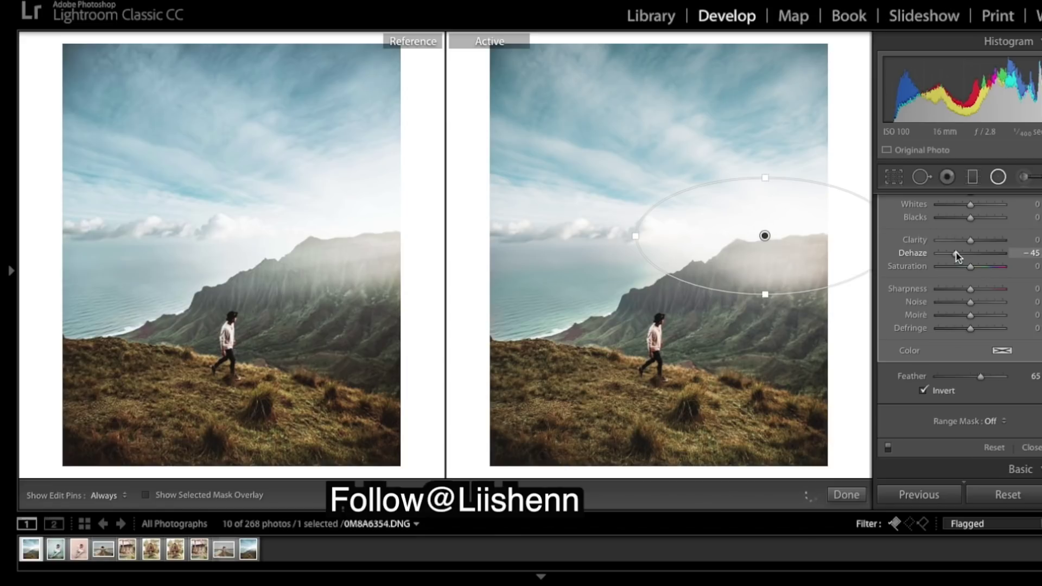
scroll(960, 254, up, 5)
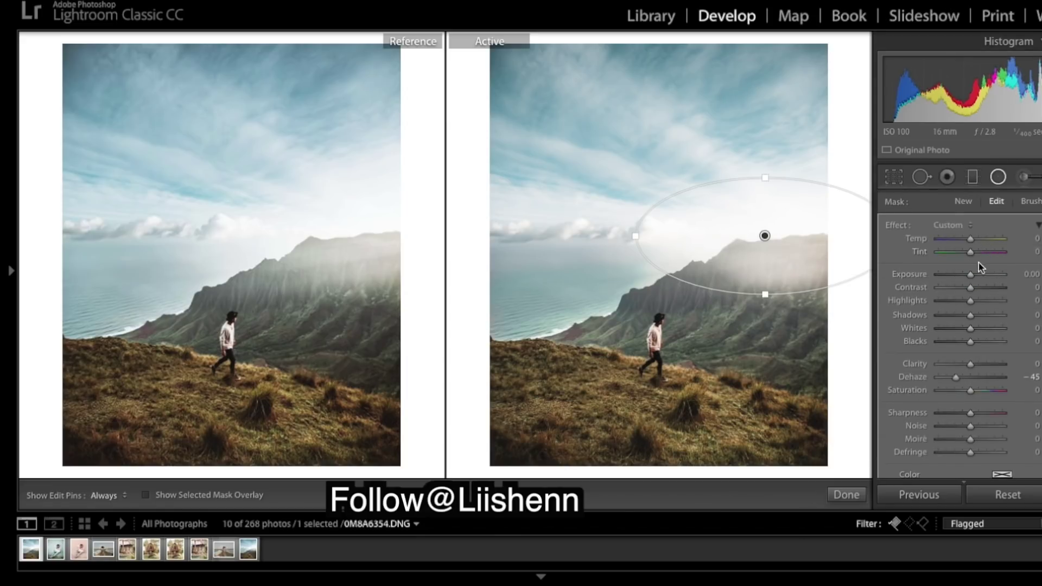
drag(960, 242, 962, 242)
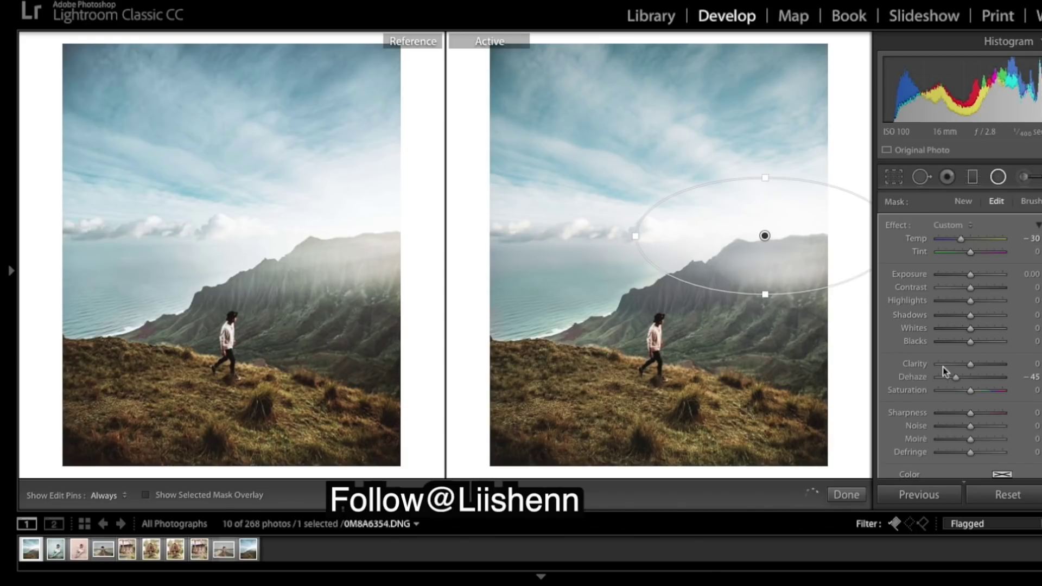
scroll(982, 428, down, 8)
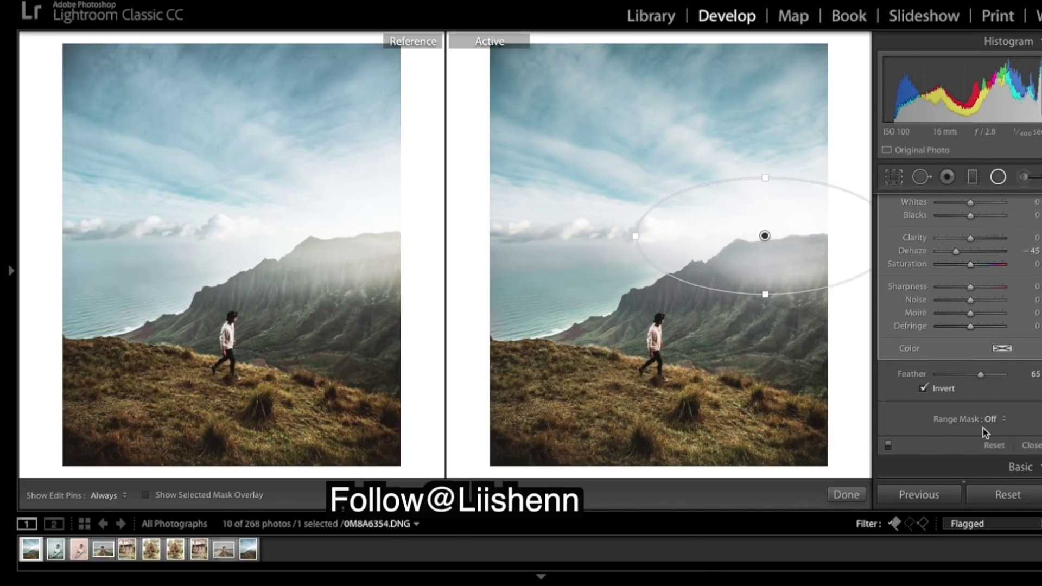
drag(980, 305, 993, 305)
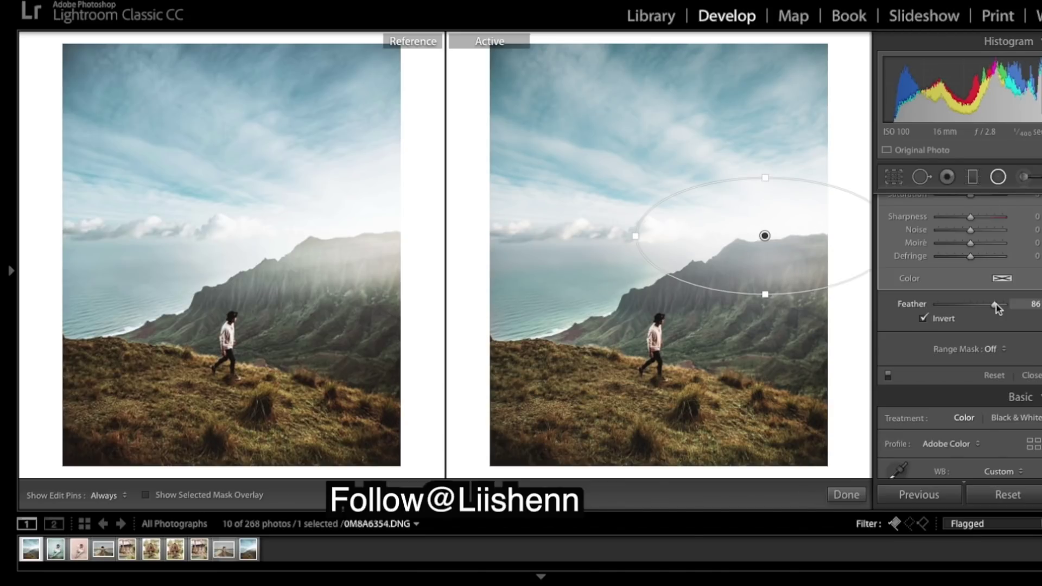
drag(997, 307, 994, 307)
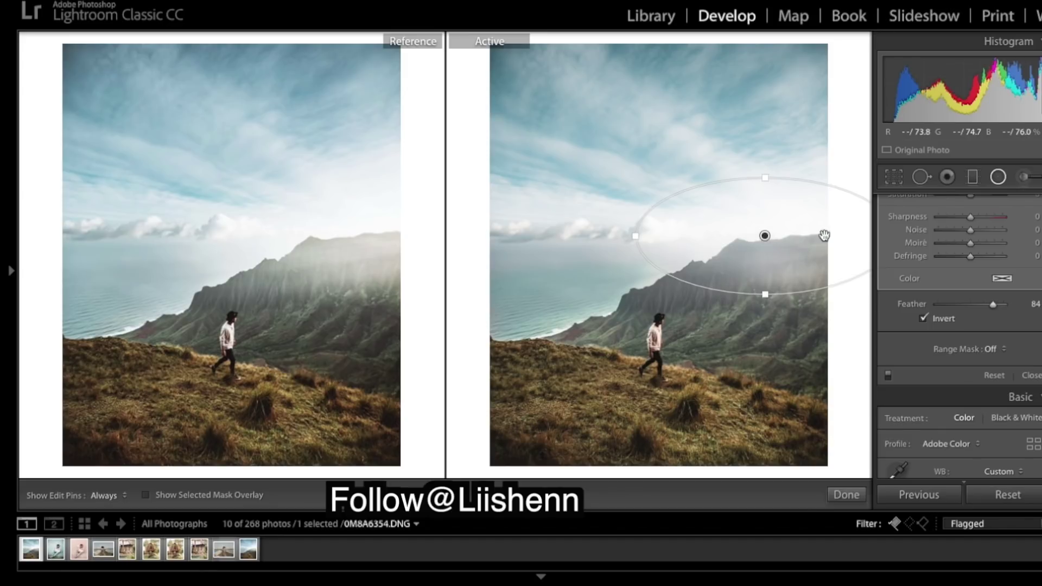
Set the radial mask's Temp to -20 and finish the radial edit
scroll(970, 230, up, 5)
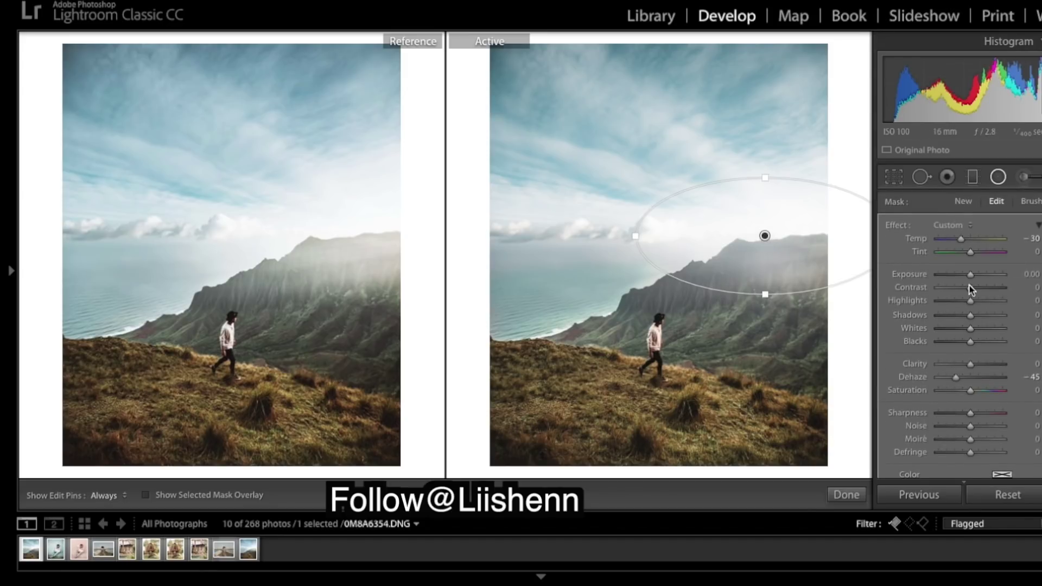
click(1031, 238)
text(-20)
key(Return)
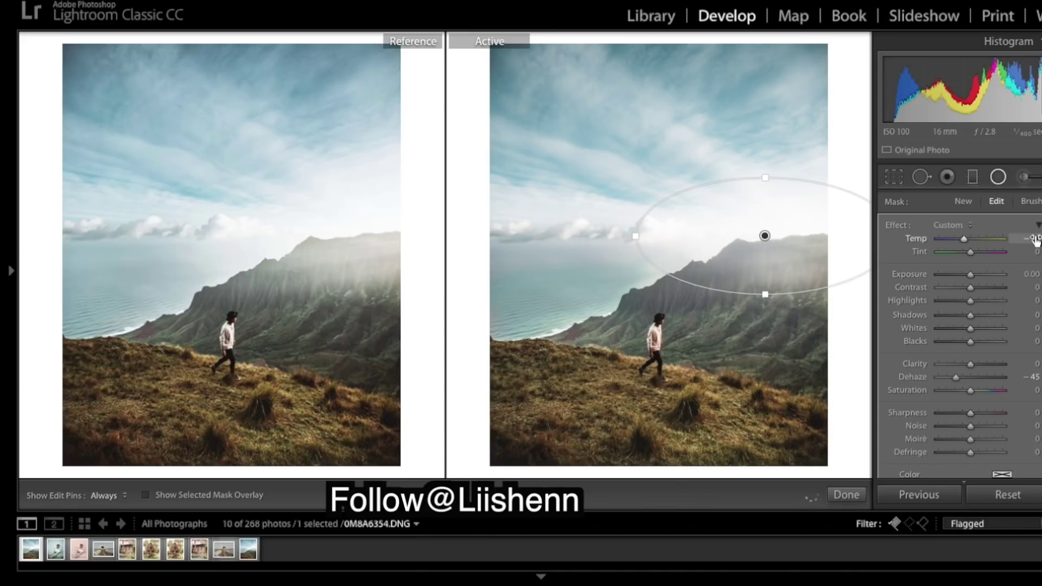
click(1031, 238)
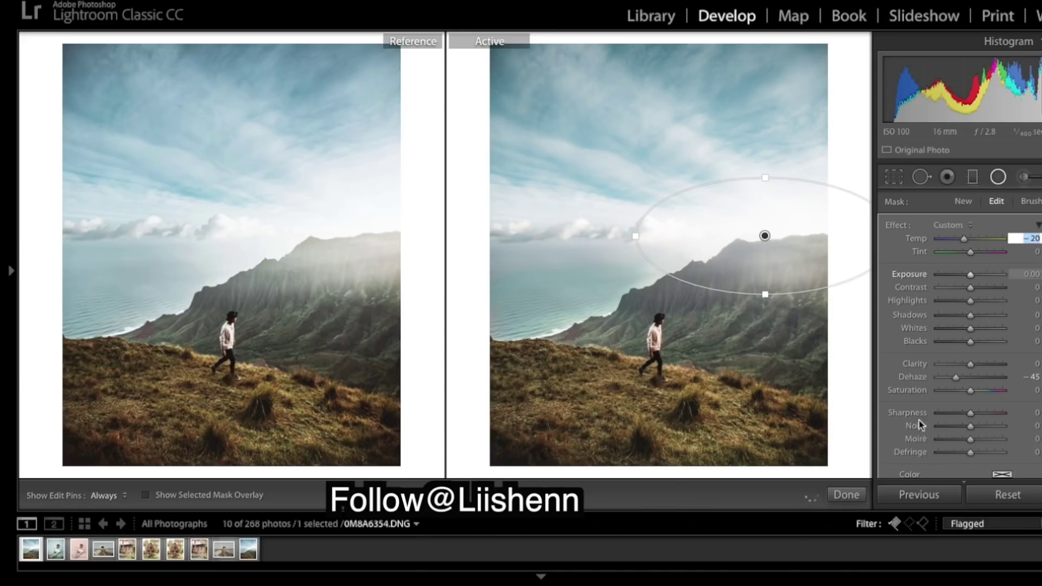
click(848, 493)
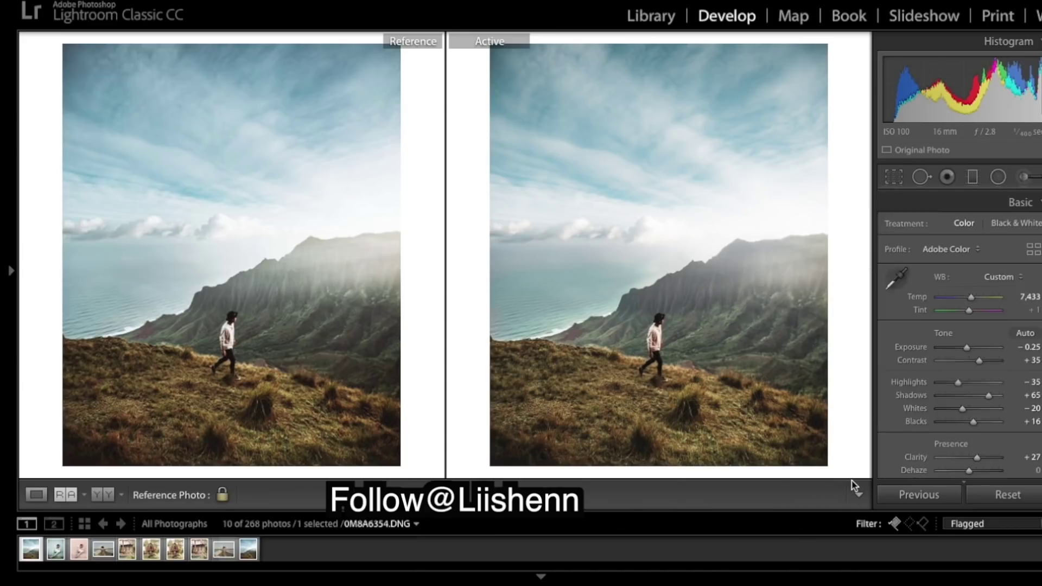
Reselect the ridge radial mask and warm its Temp from -20 to -10
click(997, 176)
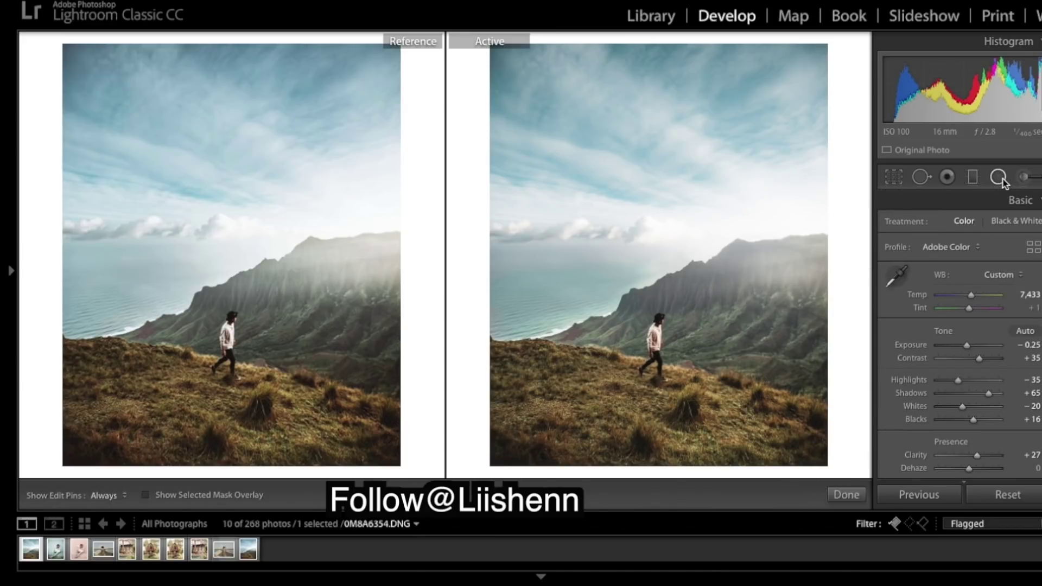
click(764, 236)
click(1028, 238)
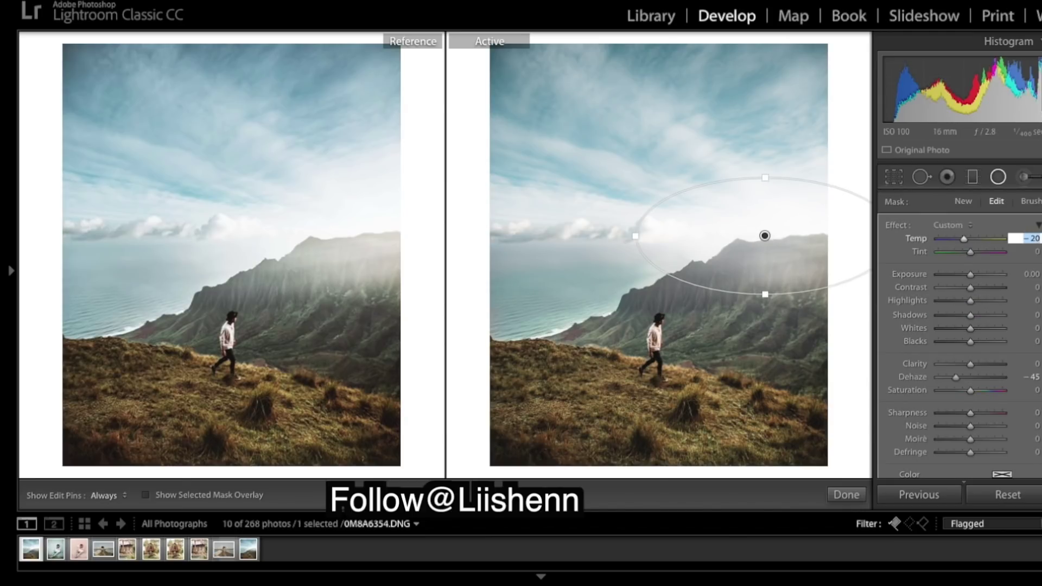
key(BackSpace)
key(Return)
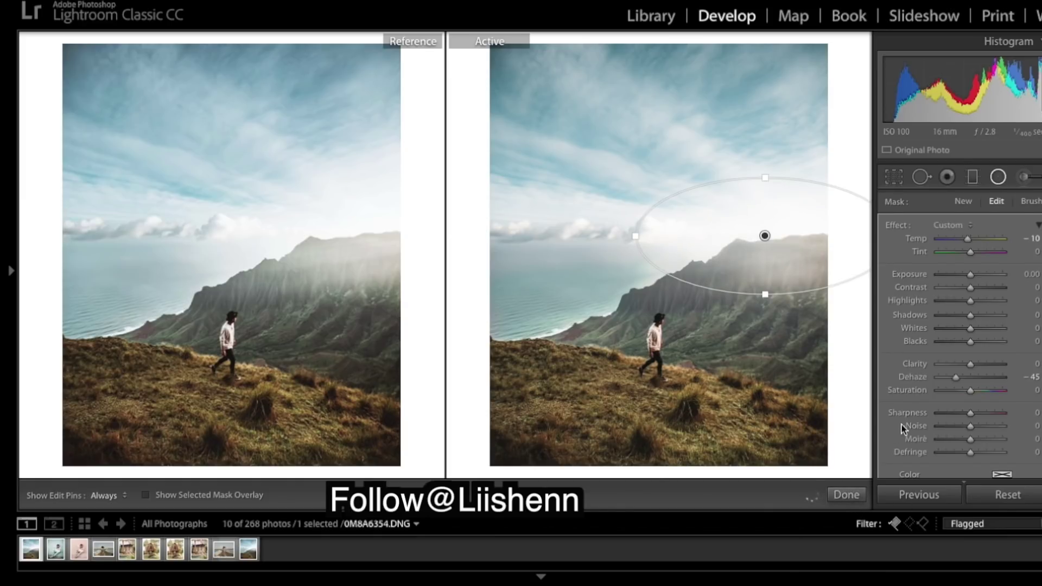
click(846, 496)
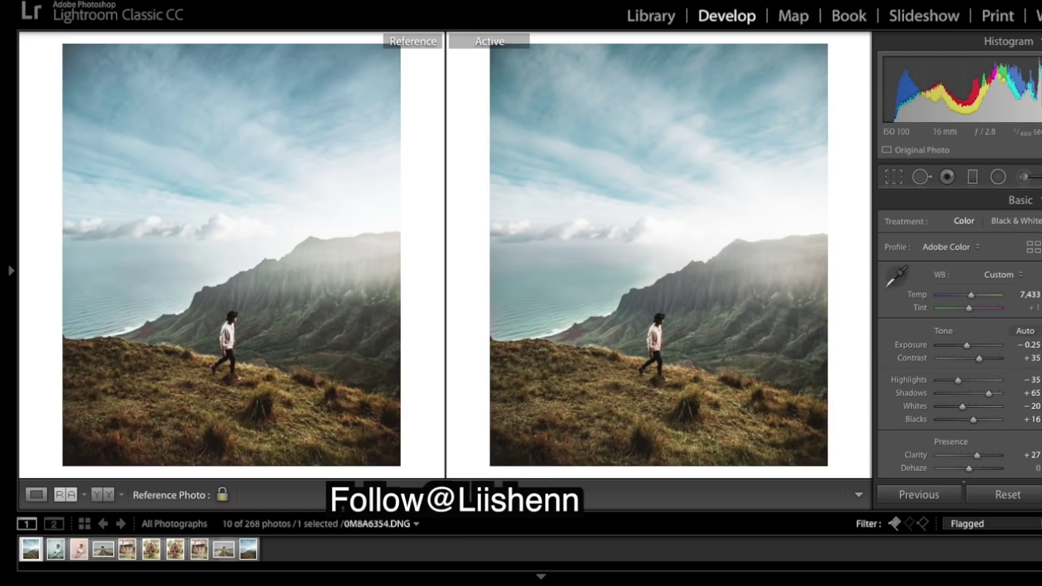
click(997, 176)
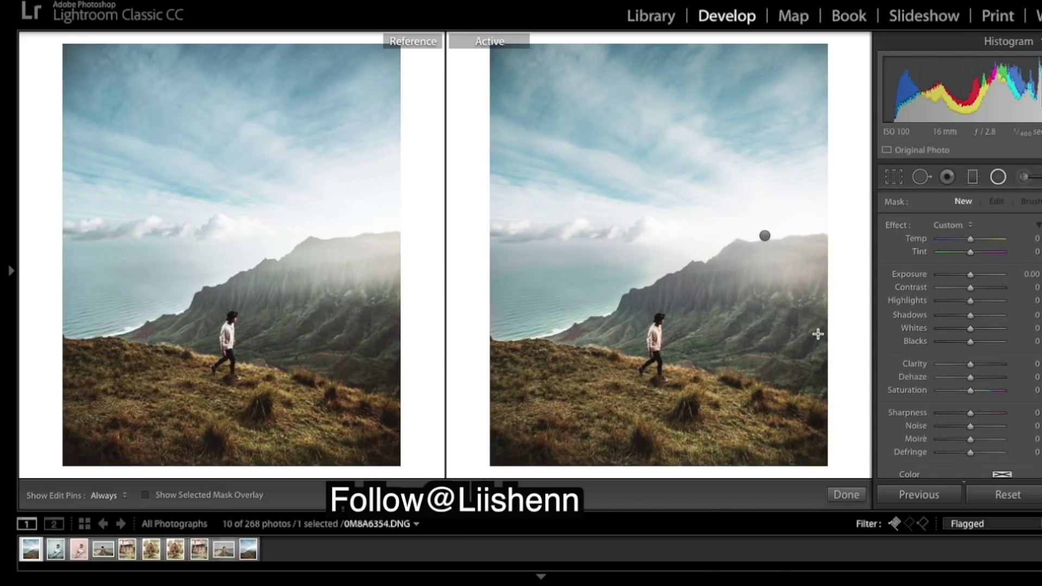
click(845, 492)
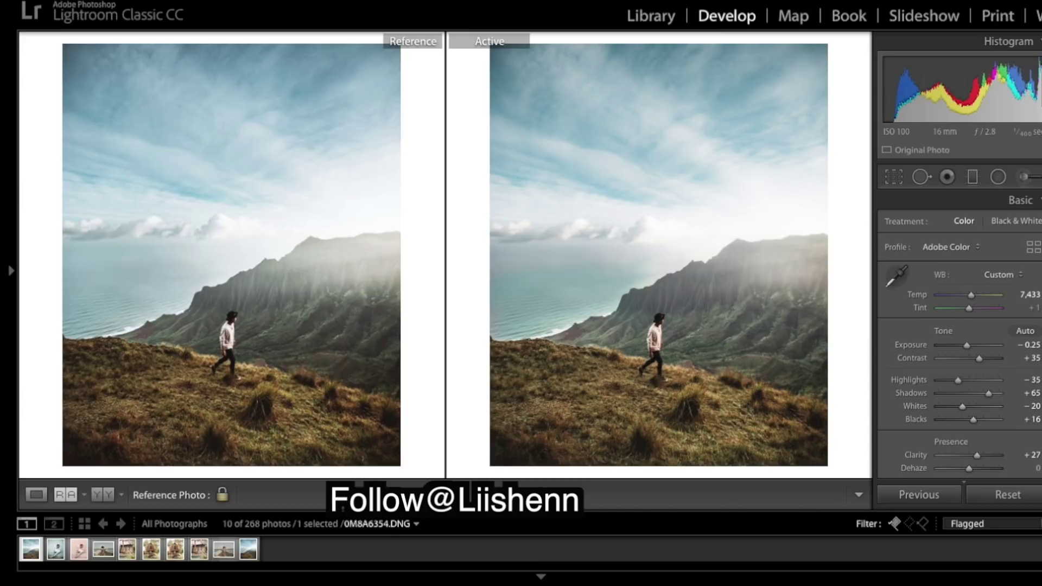
Shift the shirt brush's tint hue from 187 to 191, keeping saturation 34
click(1030, 172)
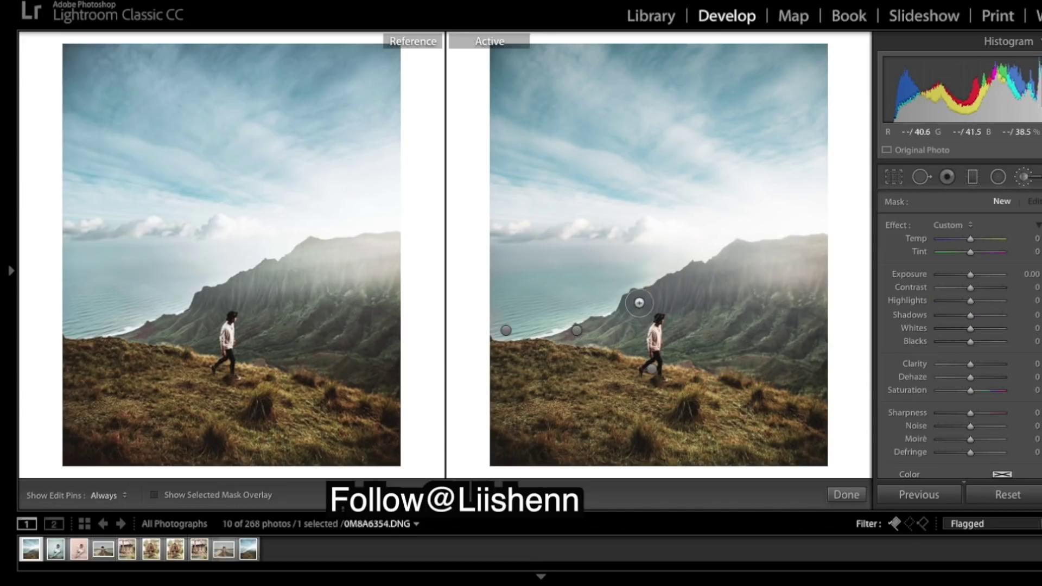
click(505, 330)
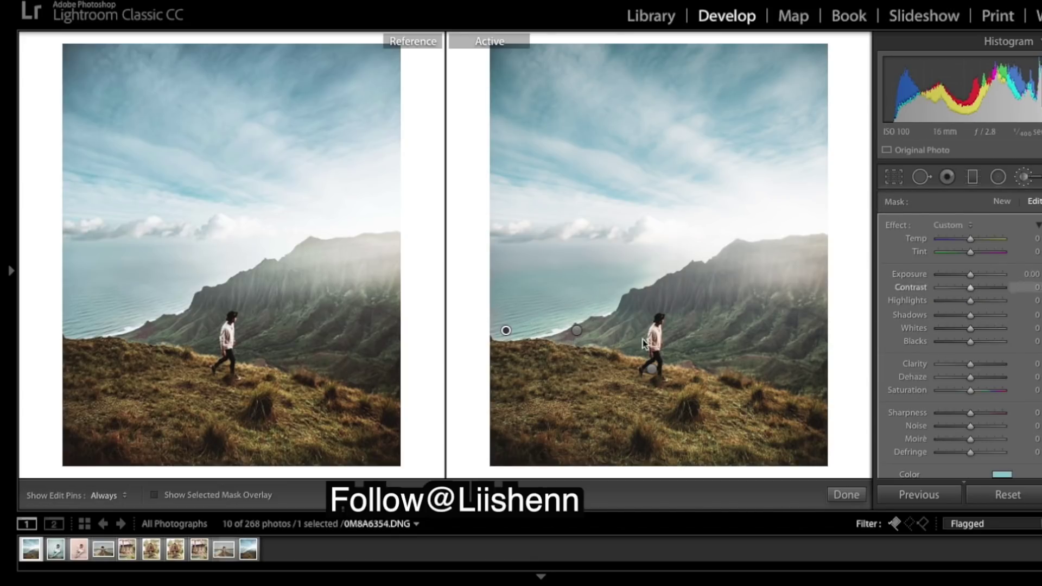
scroll(1009, 247, down, 5)
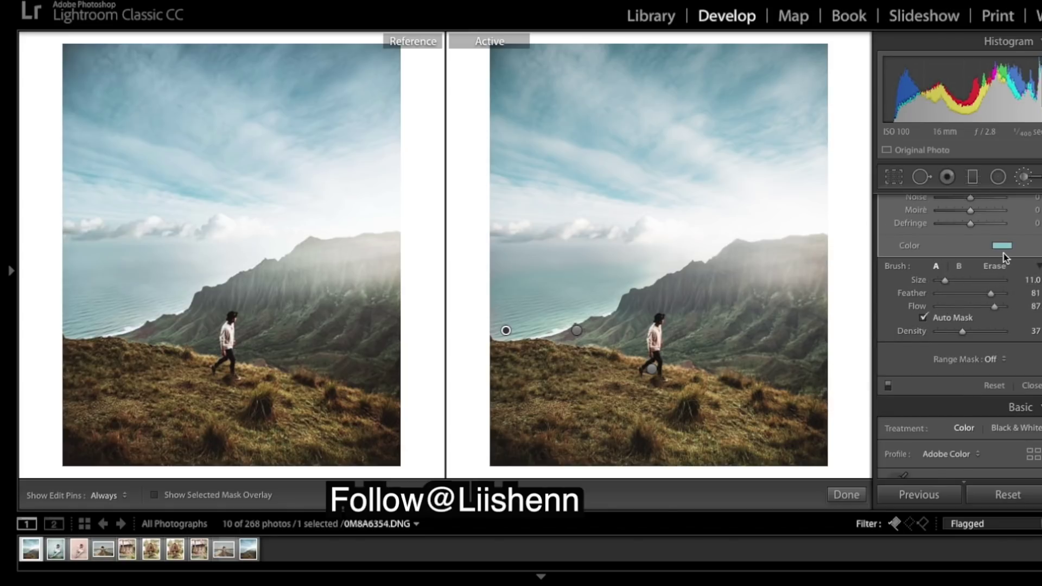
click(1002, 246)
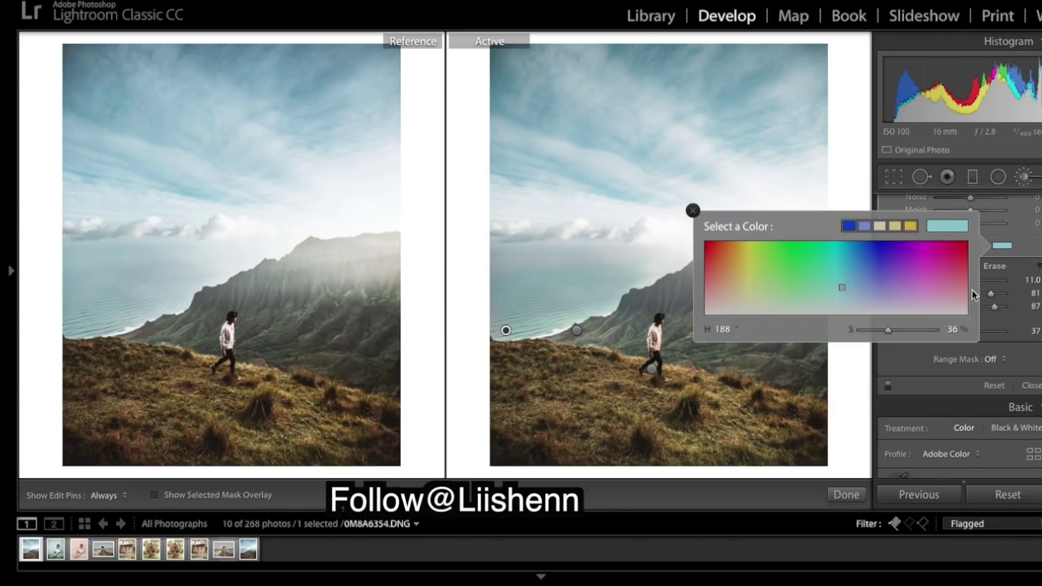
click(843, 289)
click(693, 211)
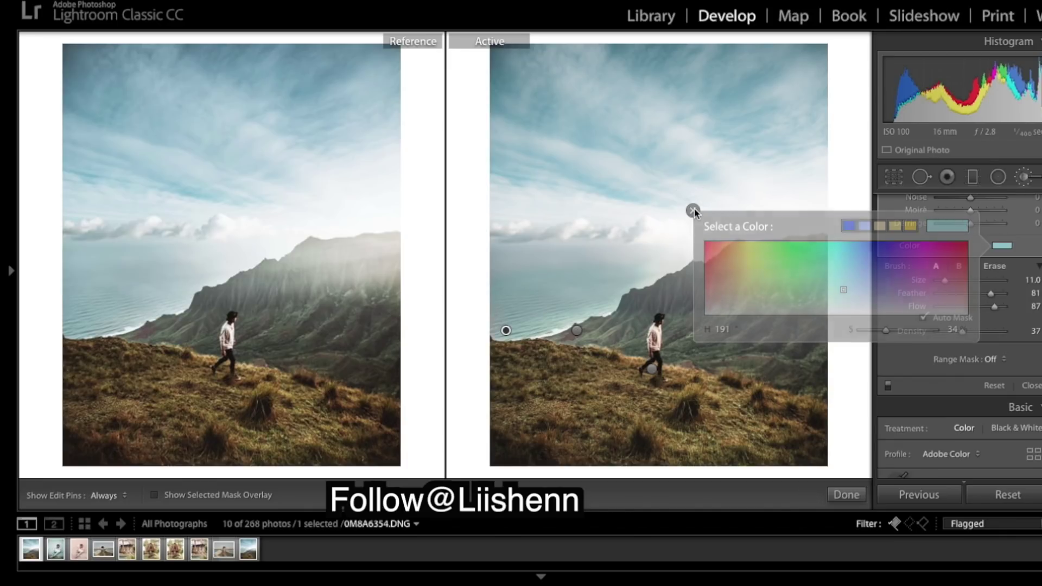
key(h)
key(h)
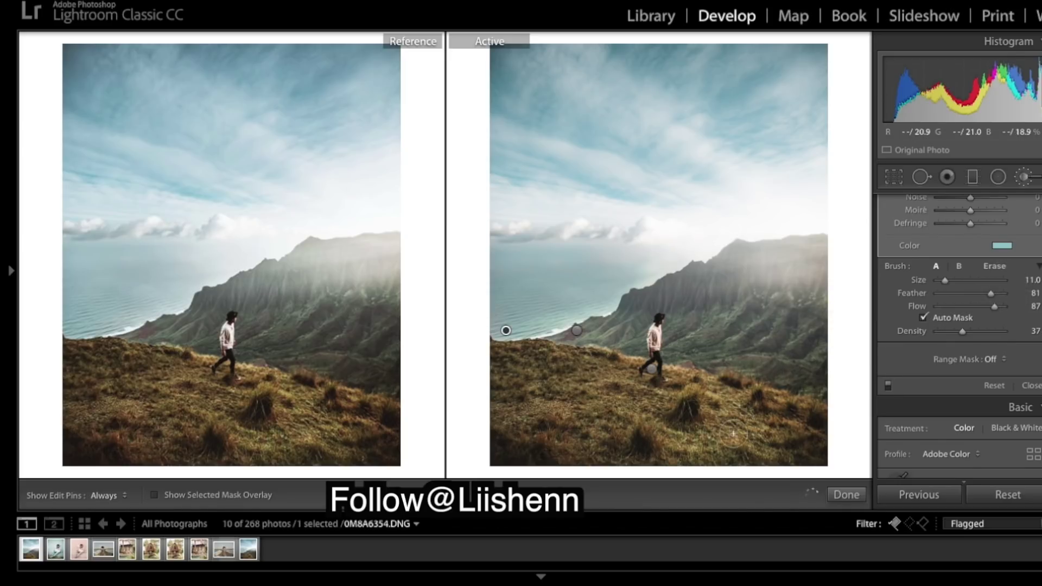
click(828, 491)
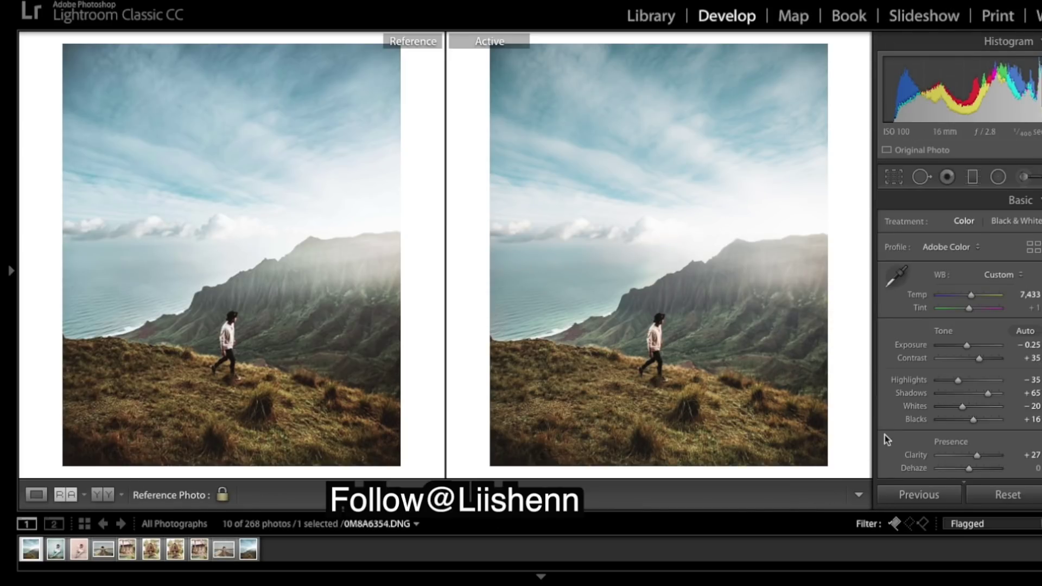
Lower the overall Exposure from -0.25 to -0.35
click(1035, 346)
text(-)
text(0.35)
key(Return)
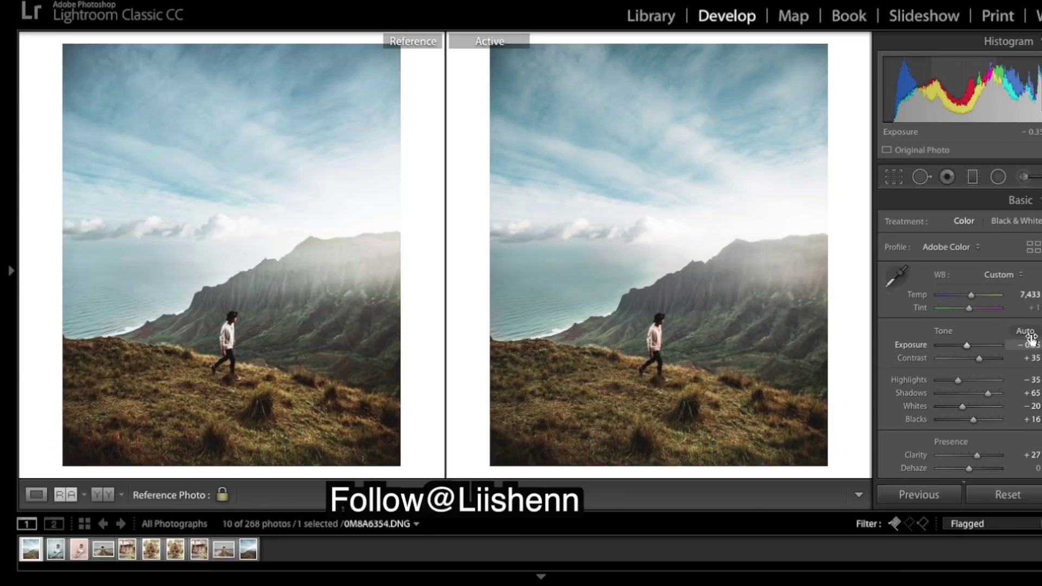
Push the Yellow luminance slider to its maximum in the HSL panel
scroll(1008, 399, down, 10)
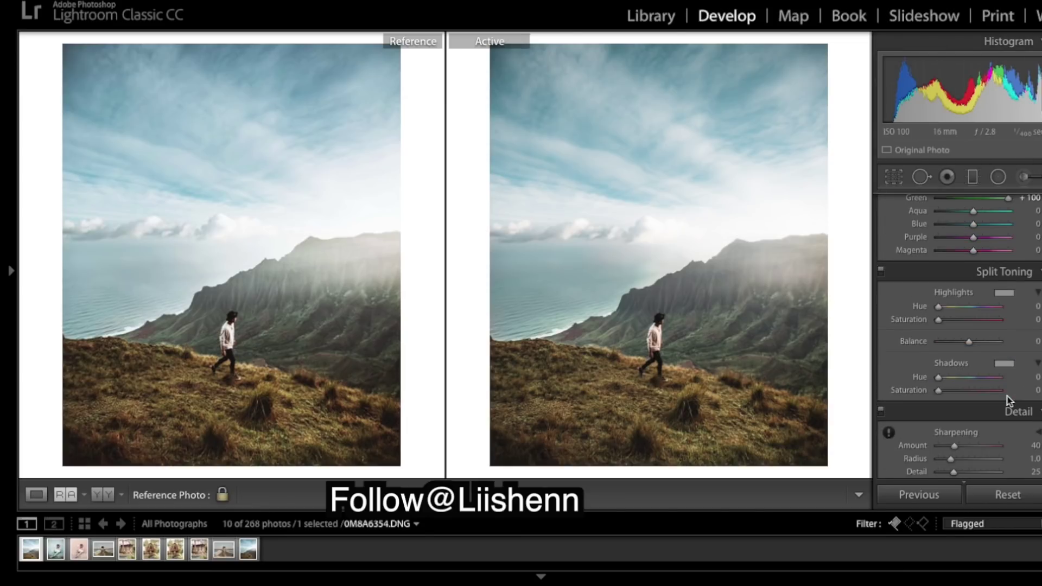
scroll(1006, 397, down, 10)
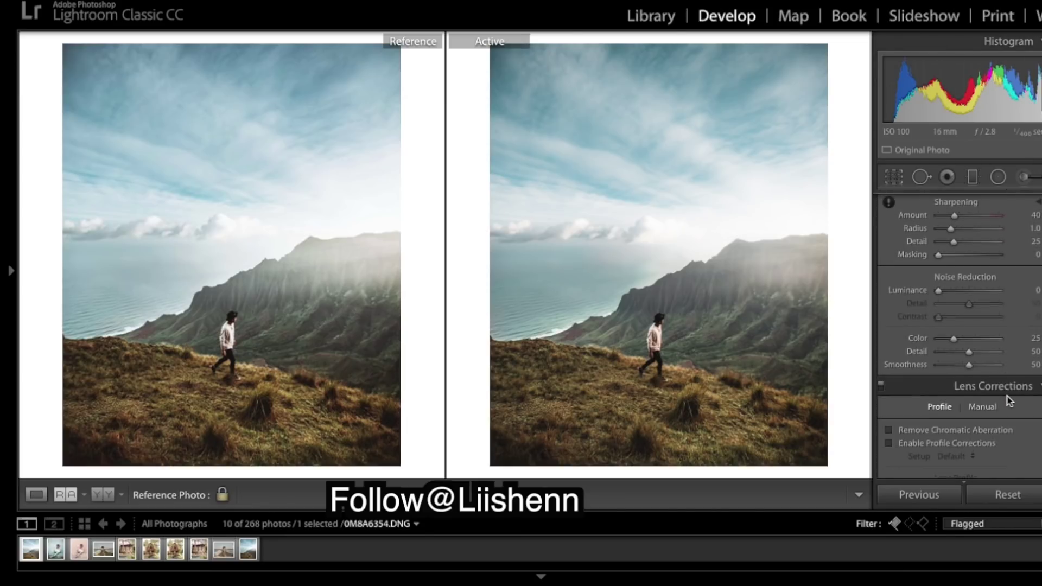
scroll(1007, 396, up, 8)
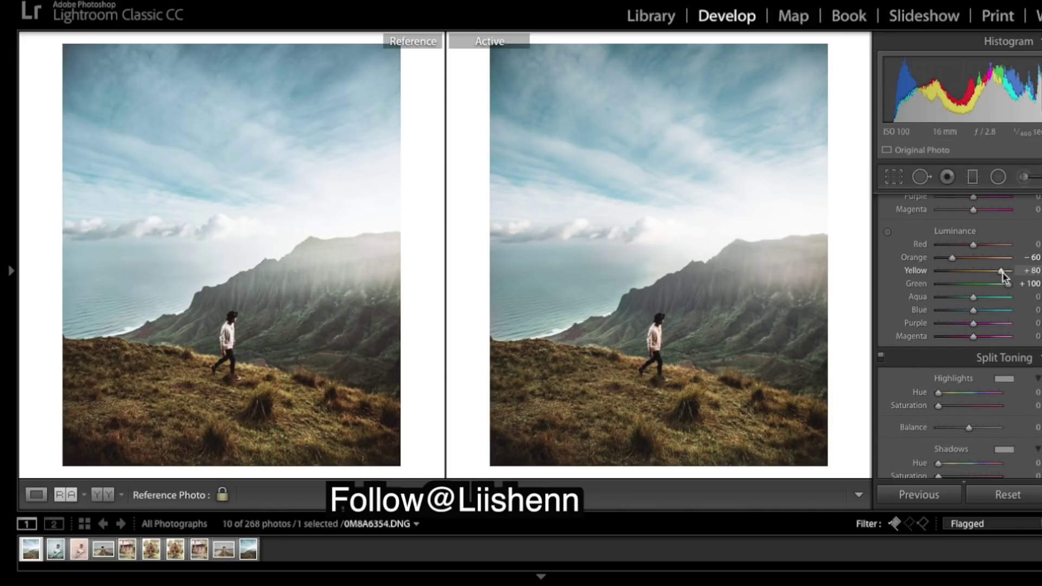
drag(1002, 274, 1010, 271)
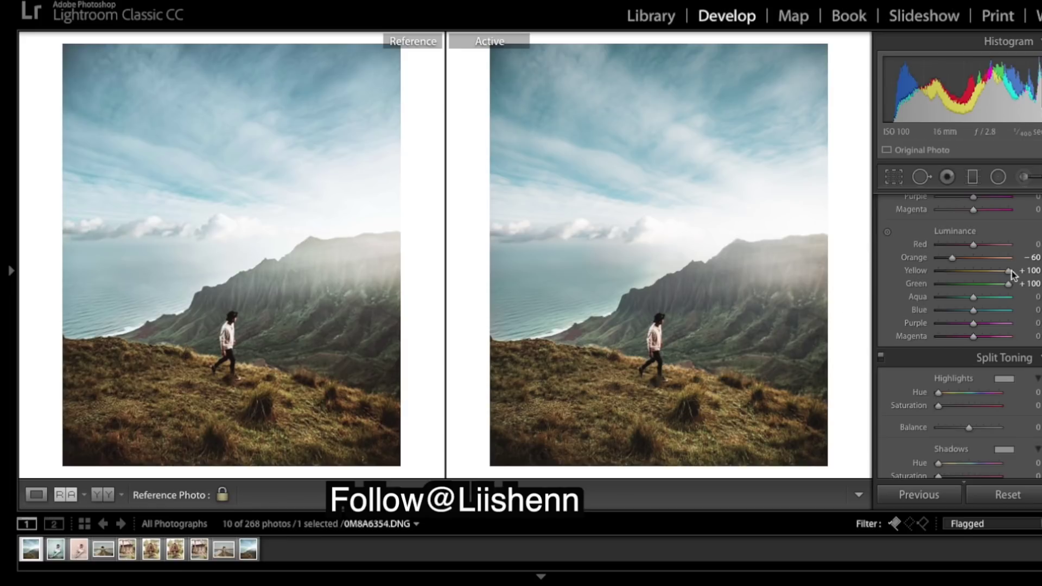
Change the Blue hue from -22 to -25 for a more teal ocean
scroll(1002, 283, up, 3)
scroll(1001, 282, up, 5)
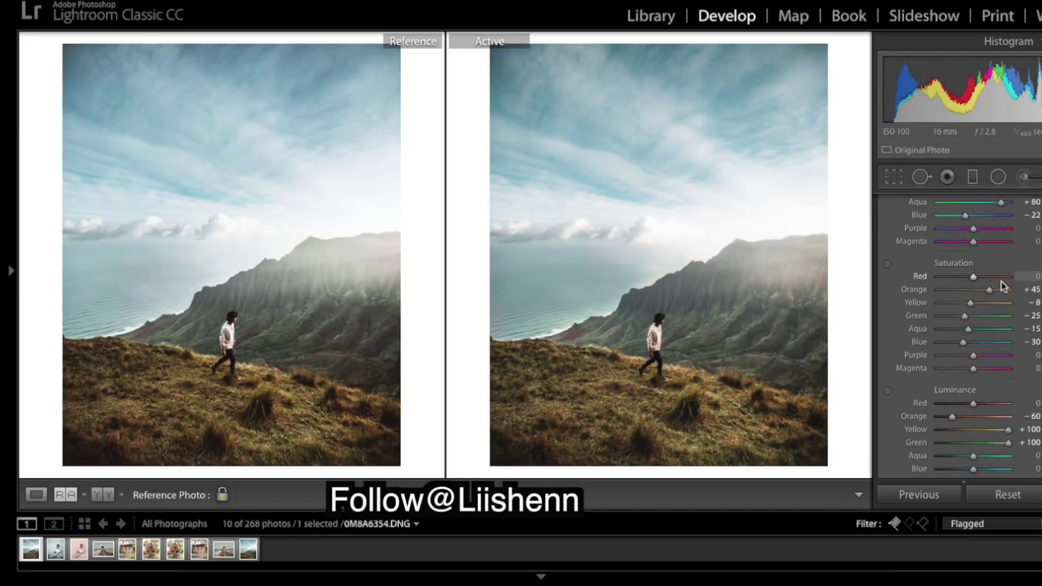
scroll(1001, 282, down, 1)
click(1028, 305)
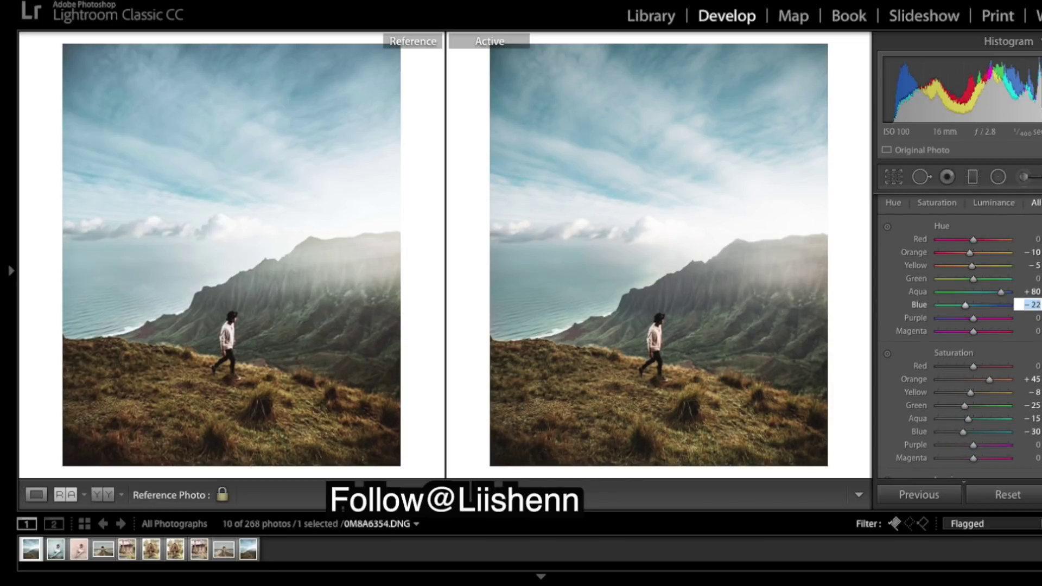
text(-)
key(Return)
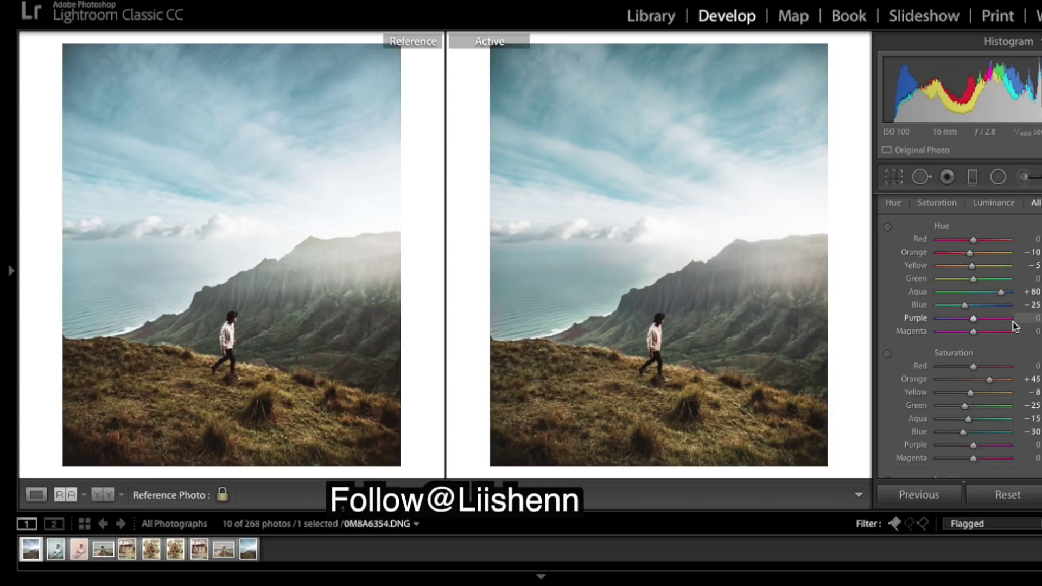
scroll(1013, 325, down, 1)
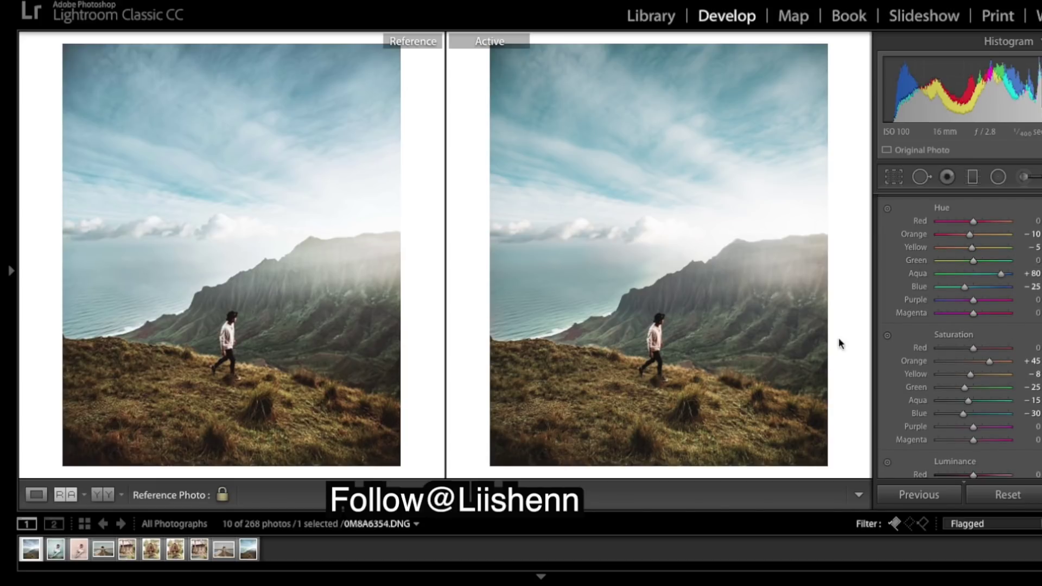
Lower the coastline brush adjustment's Clarity from 60 to 40
click(1023, 178)
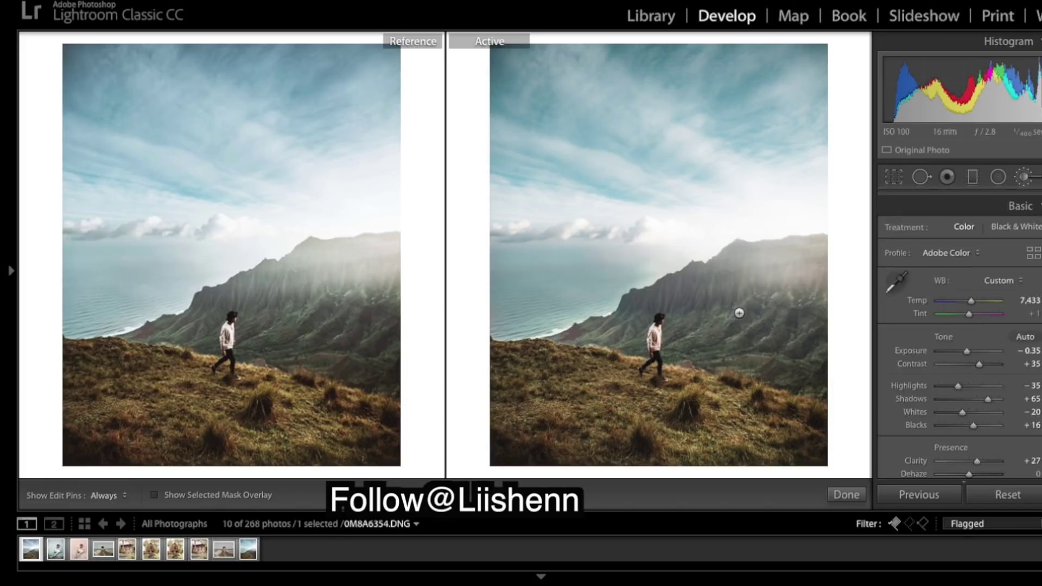
click(576, 330)
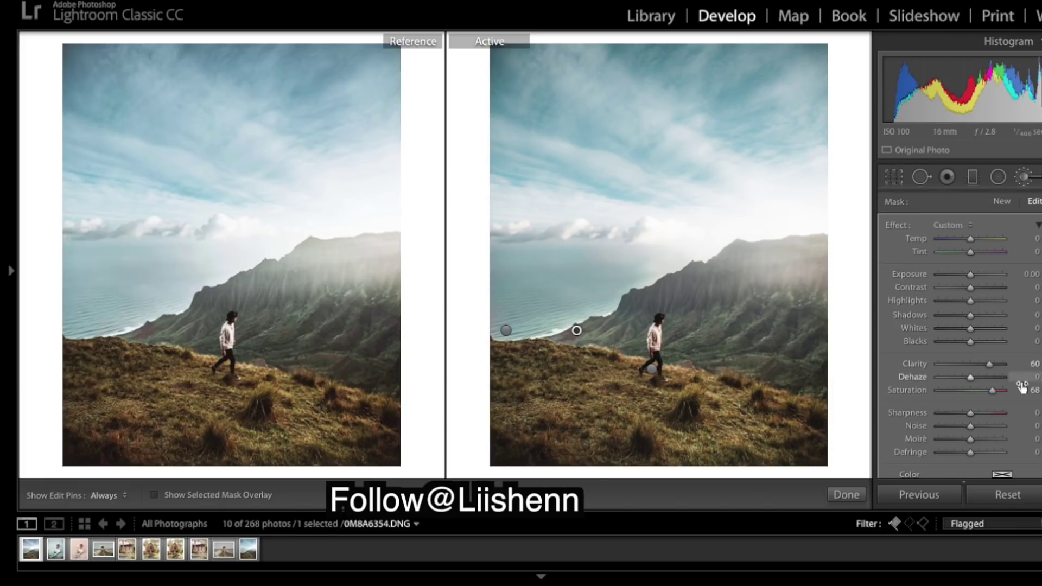
click(1034, 363)
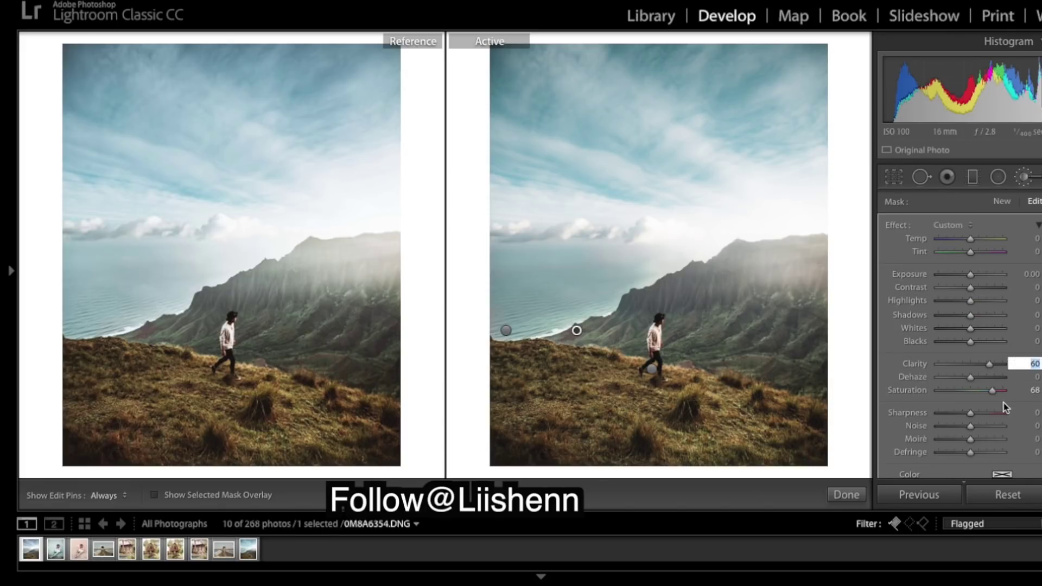
text(40)
key(Return)
click(832, 497)
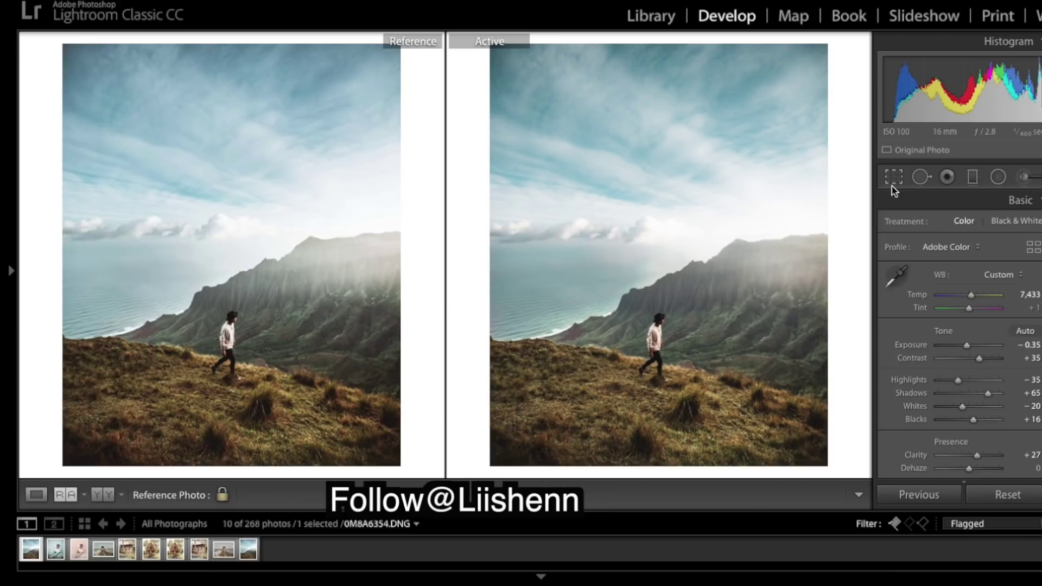
click(1023, 179)
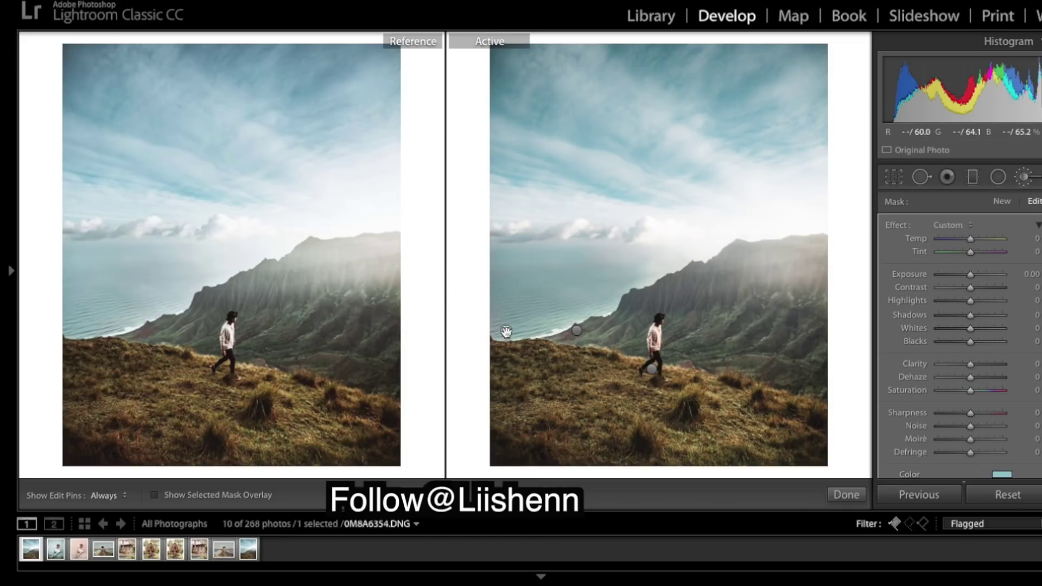
Give the far-left coastline brush area an Exposure of +0.50
click(1034, 274)
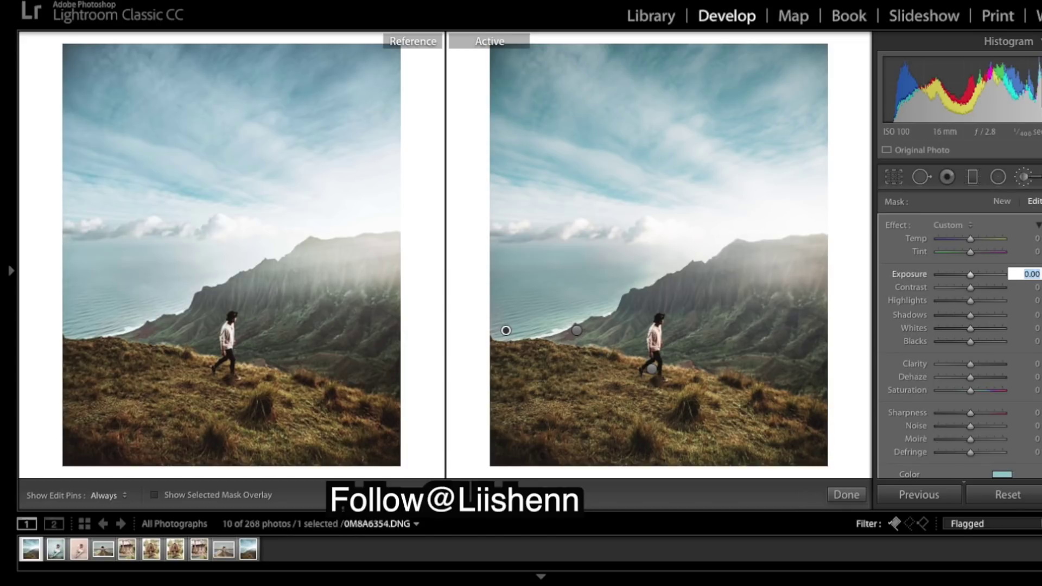
text(0.50)
key(Return)
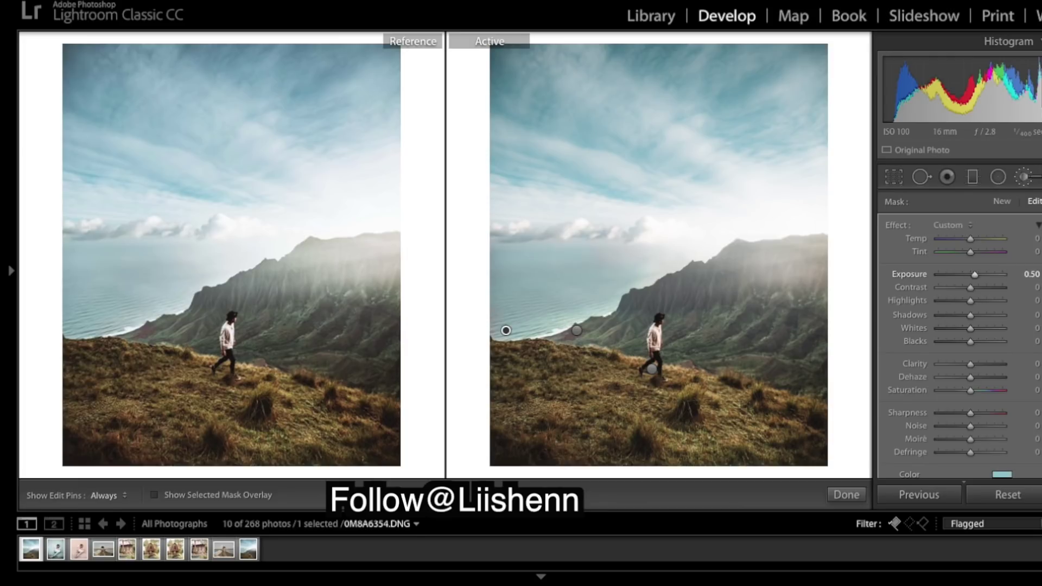
click(846, 494)
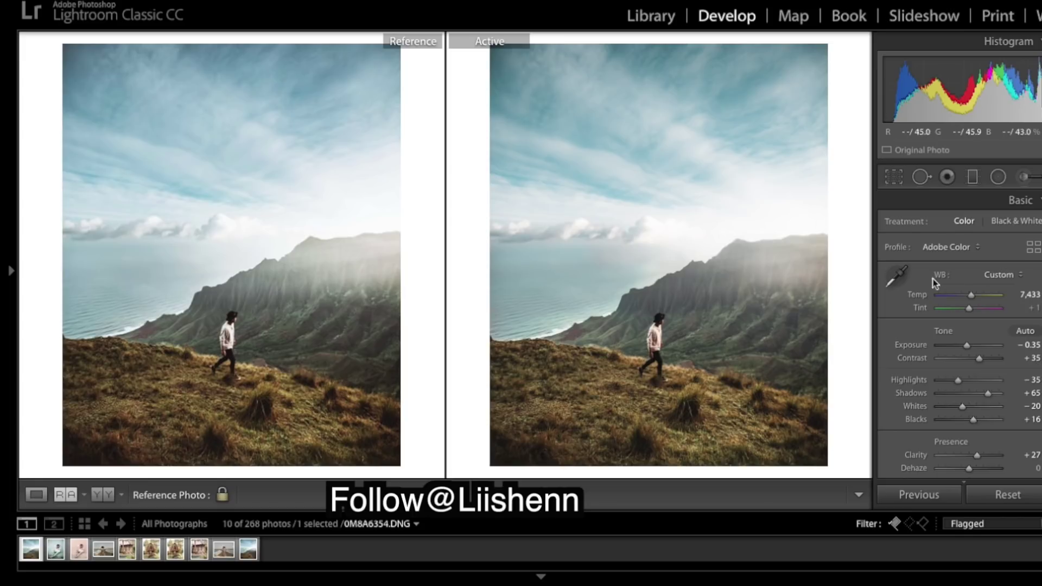
Undo the last stroke on the hiker's brightening brush, comparing with pins hidden and shown
click(1027, 182)
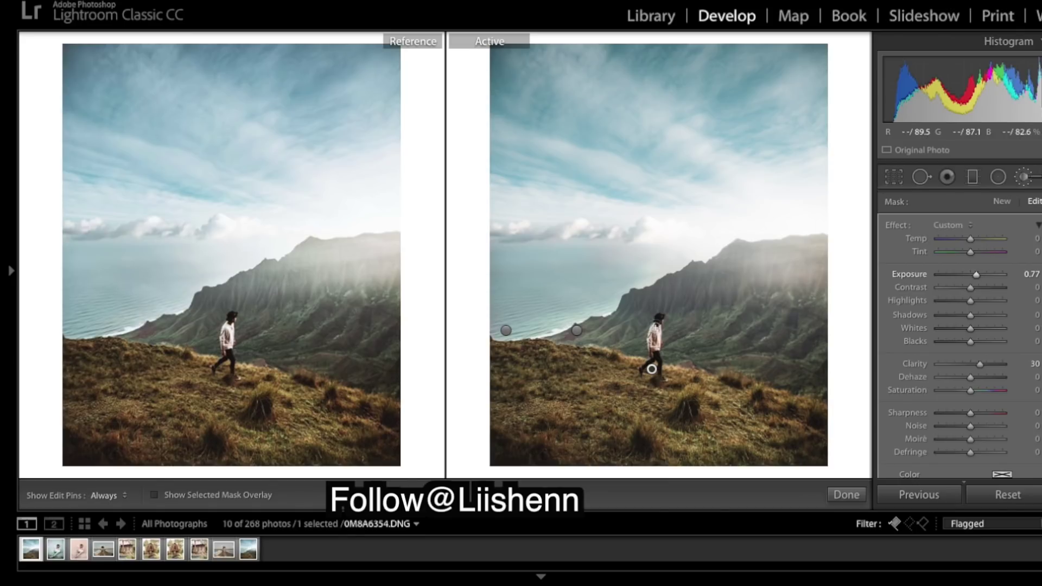
key(h)
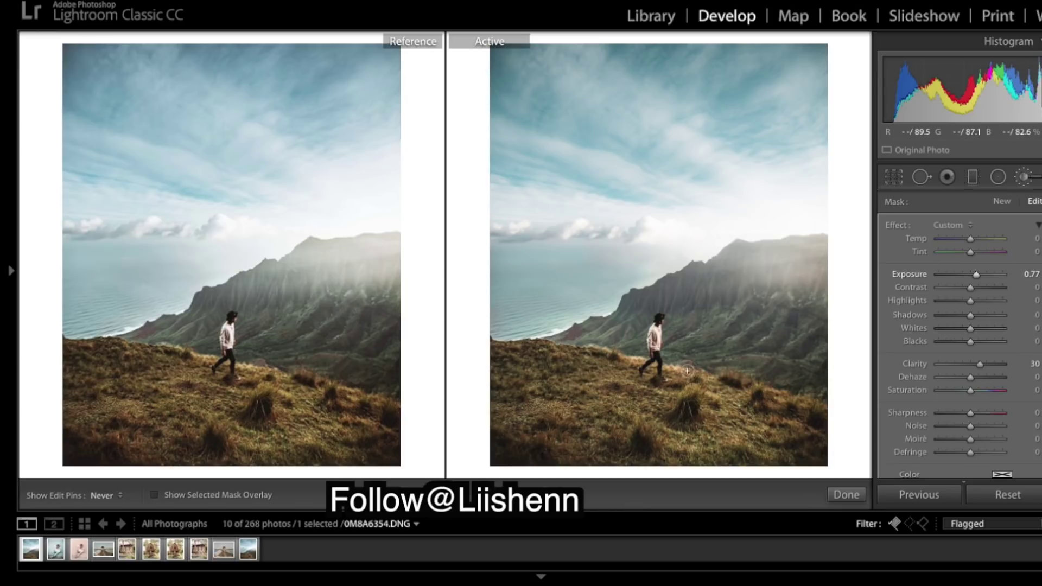
key(h)
key(ctrl+z)
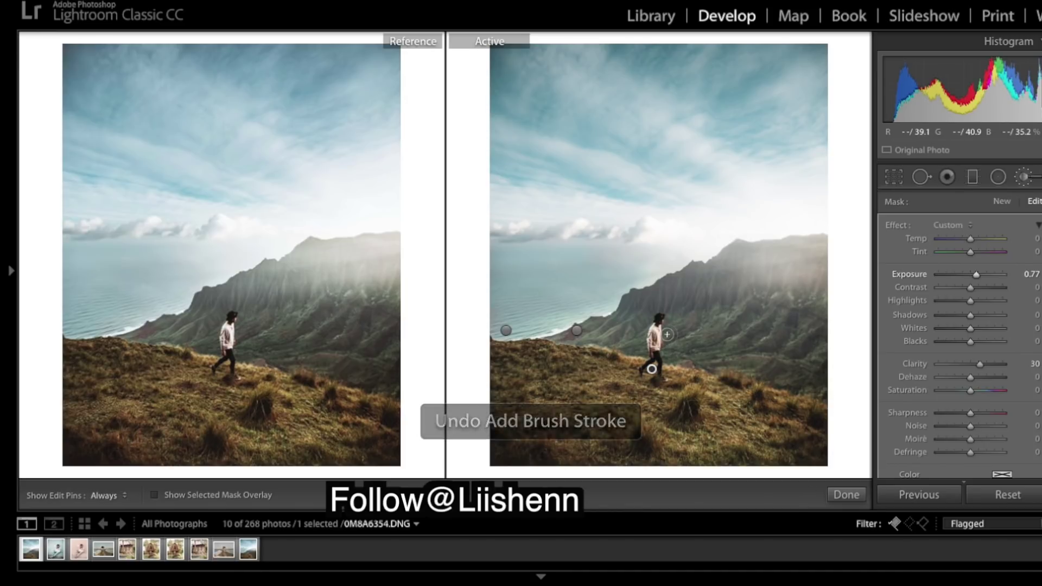
key(h)
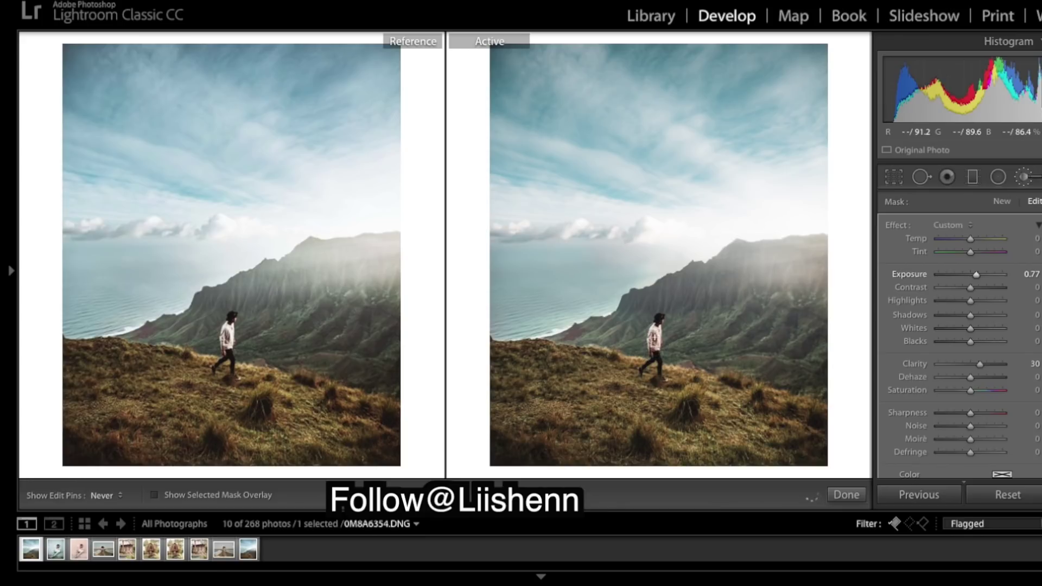
key(h)
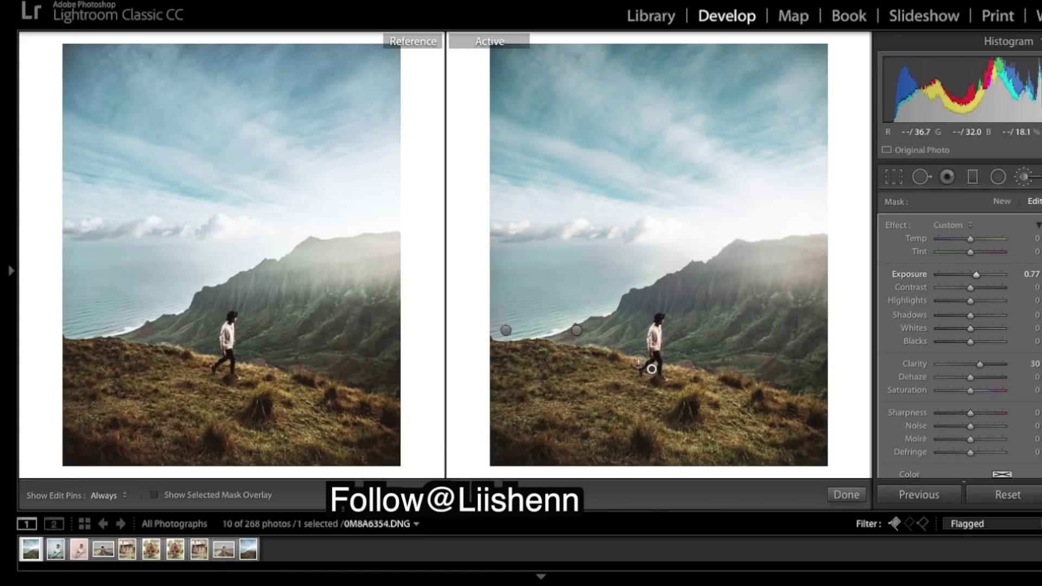
key(h)
key(h)
key(h)
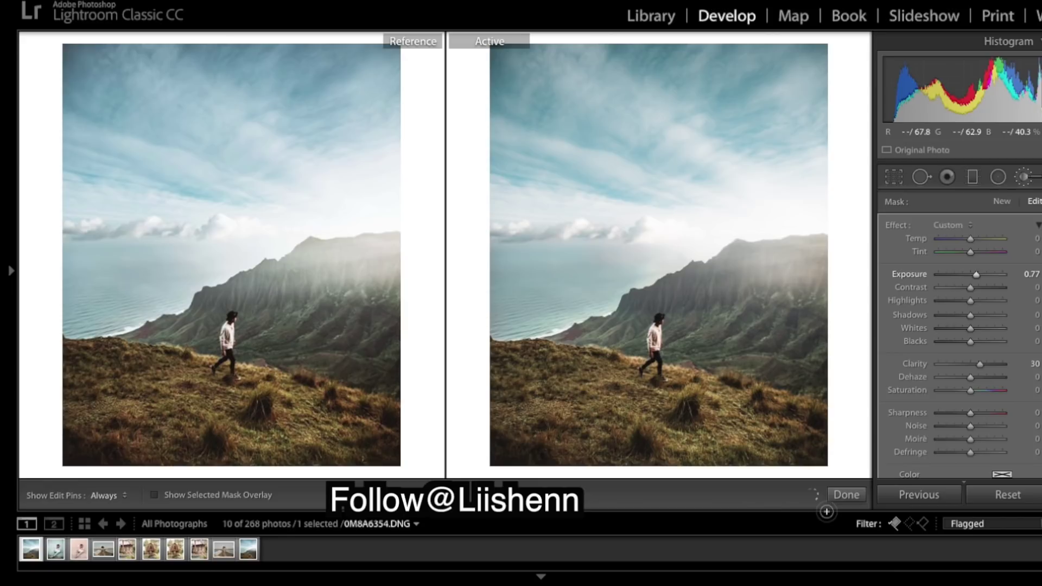
key(h)
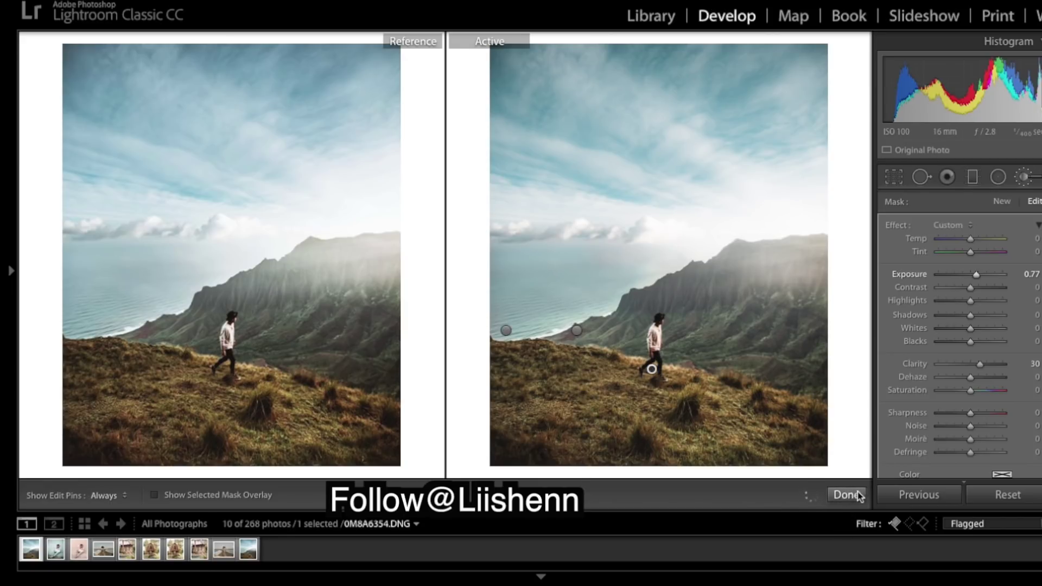
click(847, 495)
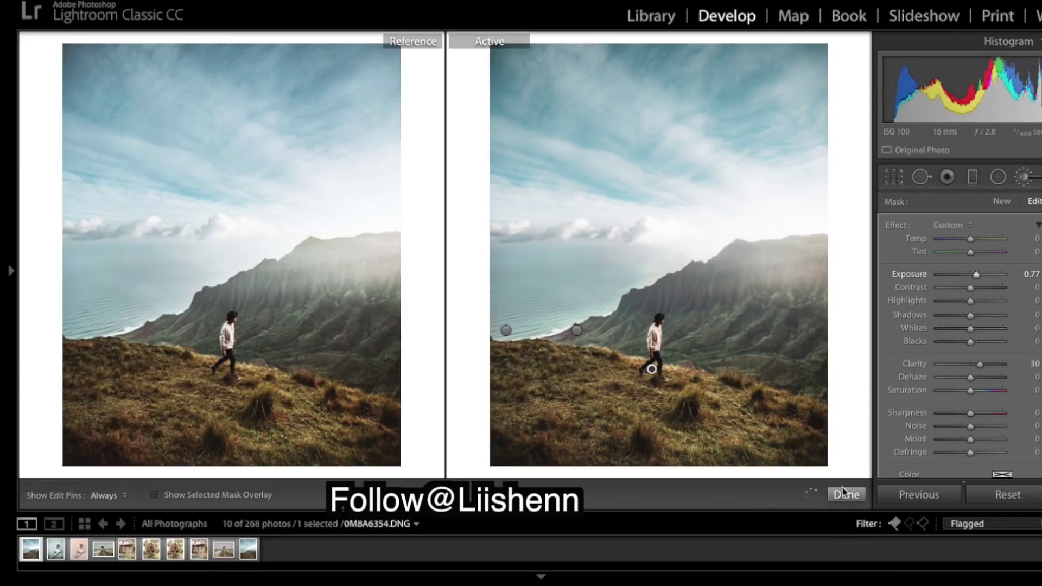
Delete the extra brush adjustment pinned on the hiker
click(1024, 177)
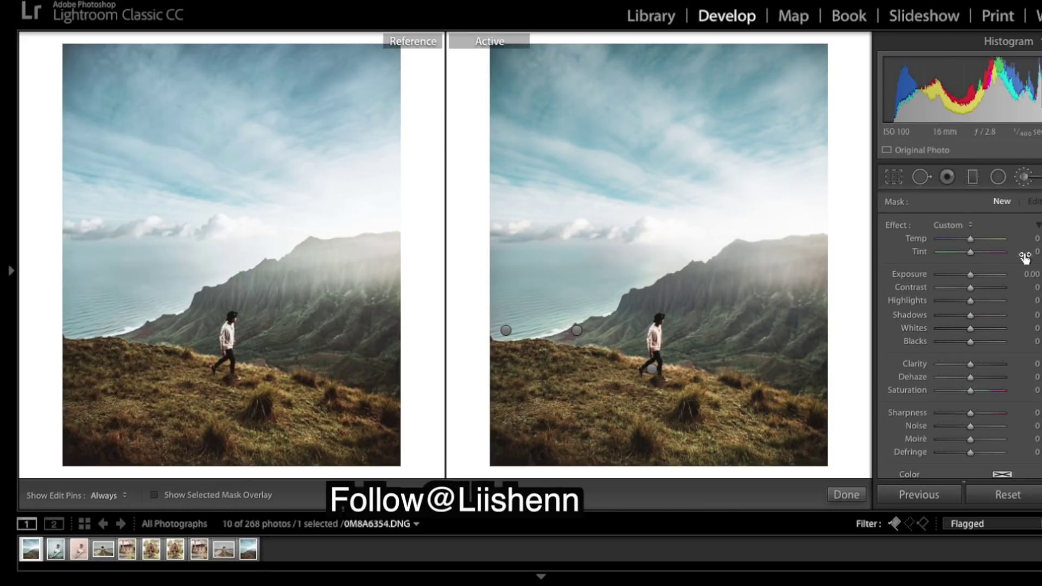
scroll(1025, 260, down, 6)
scroll(1026, 260, down, 1)
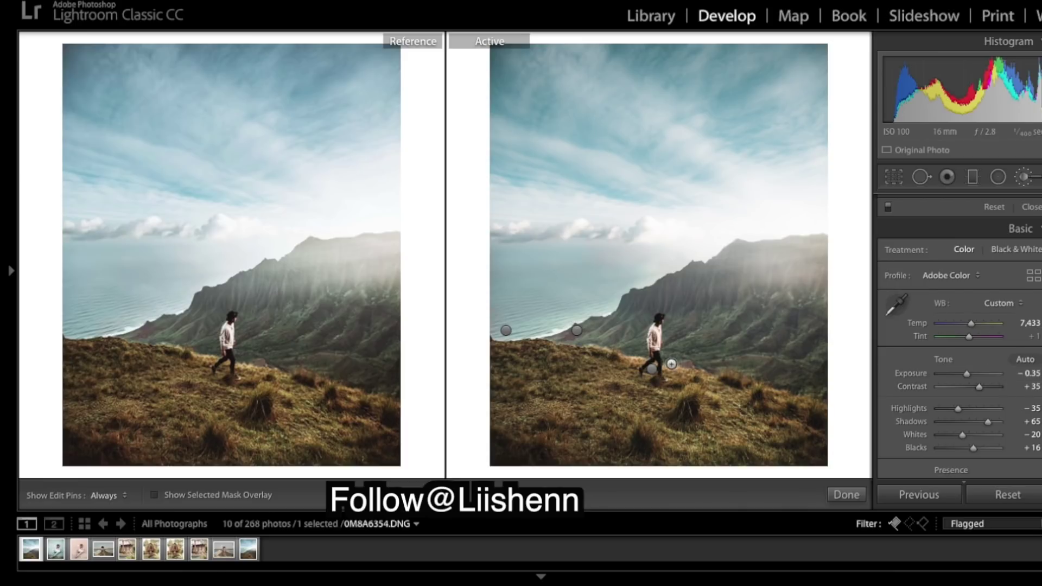
key(ctrl+minus)
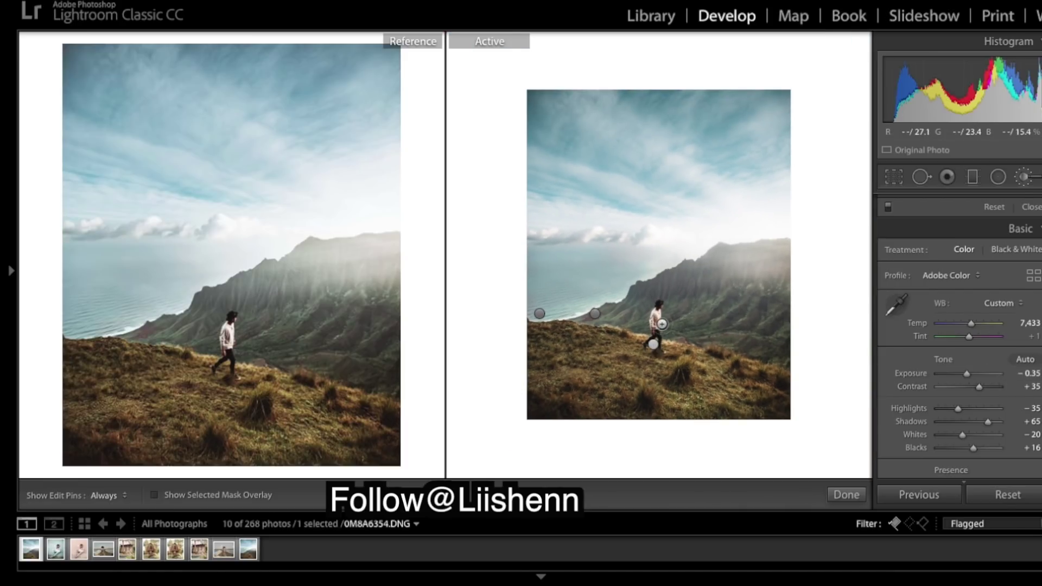
right_click(664, 325)
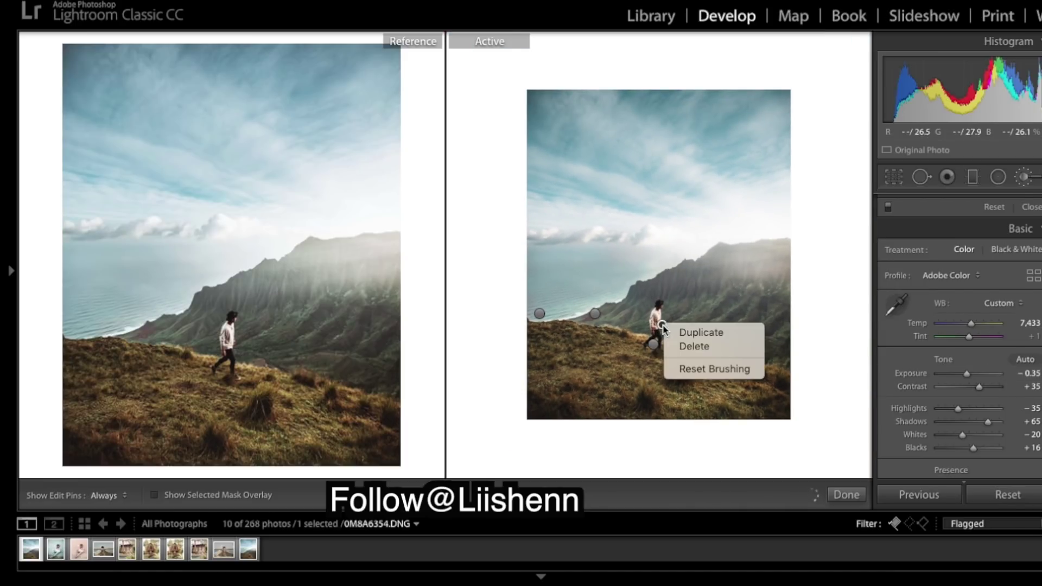
click(687, 345)
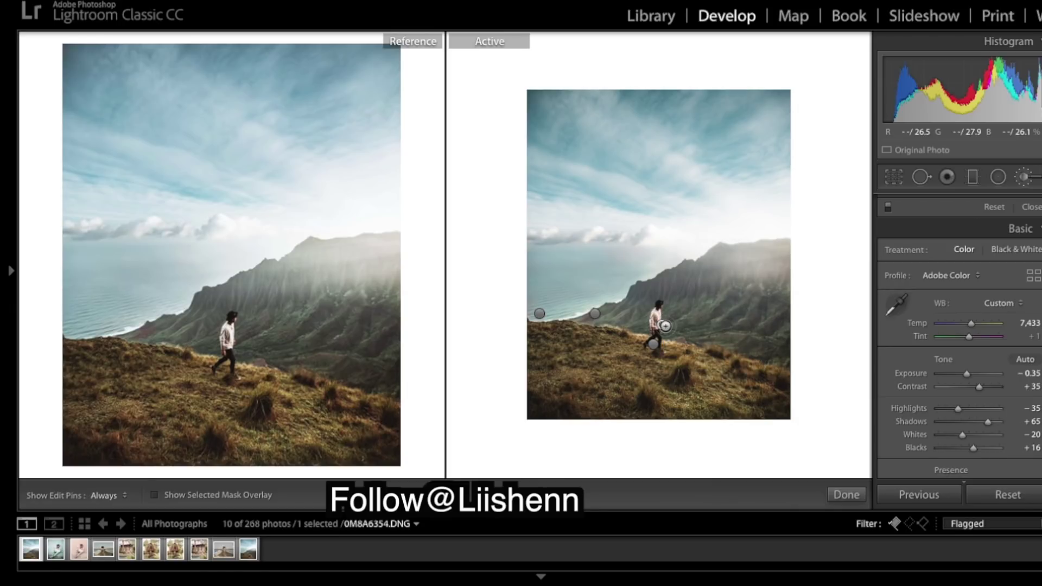
right_click(663, 323)
click(656, 319)
Zoom in and back out on the ridge and hiker to check the result with pins hidden
key(ctrl+equal)
key(ctrl+equal)
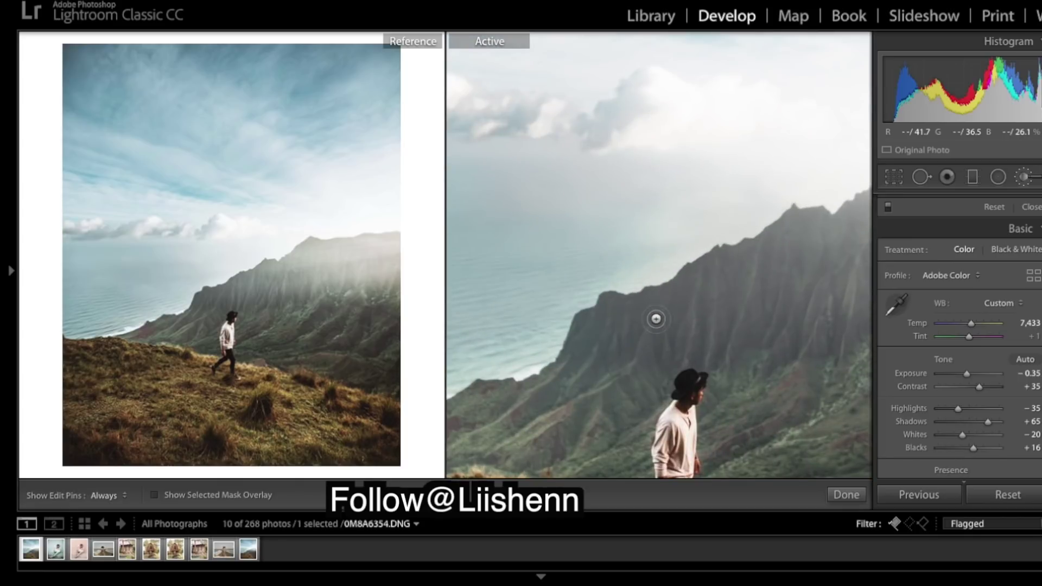
key(ctrl+minus)
key(ctrl+minus)
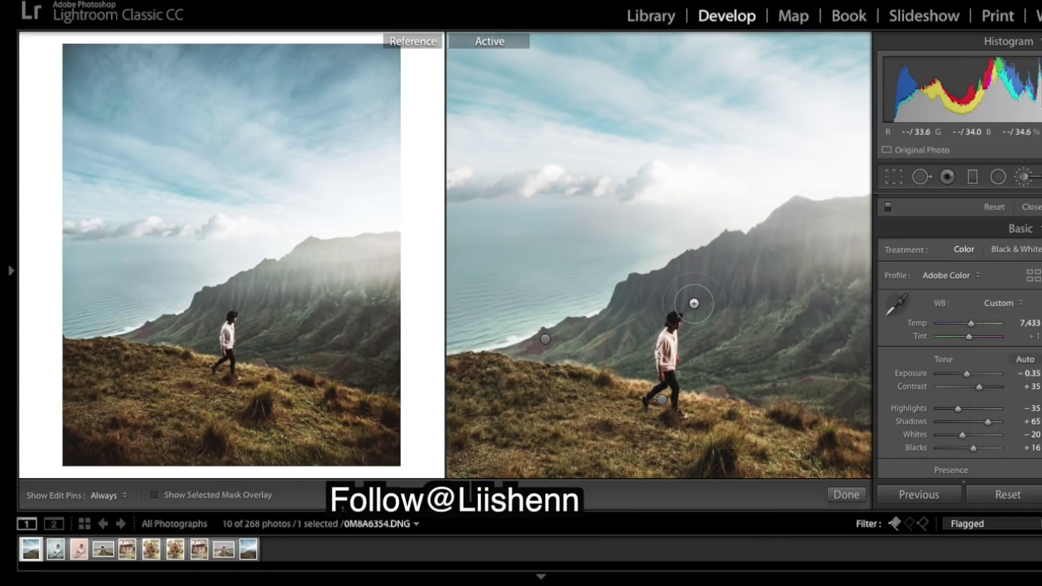
key(ctrl+minus)
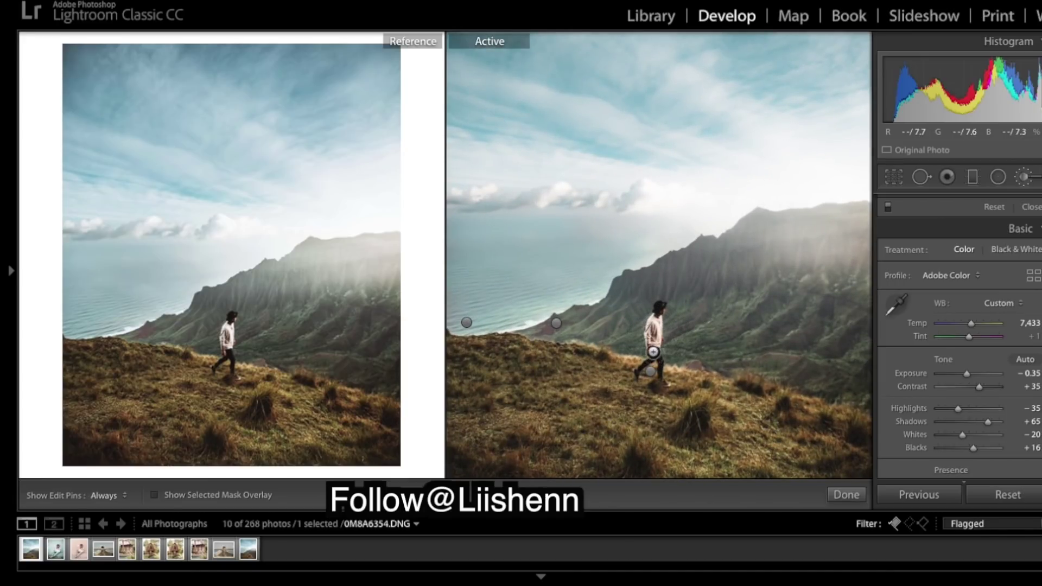
key(h)
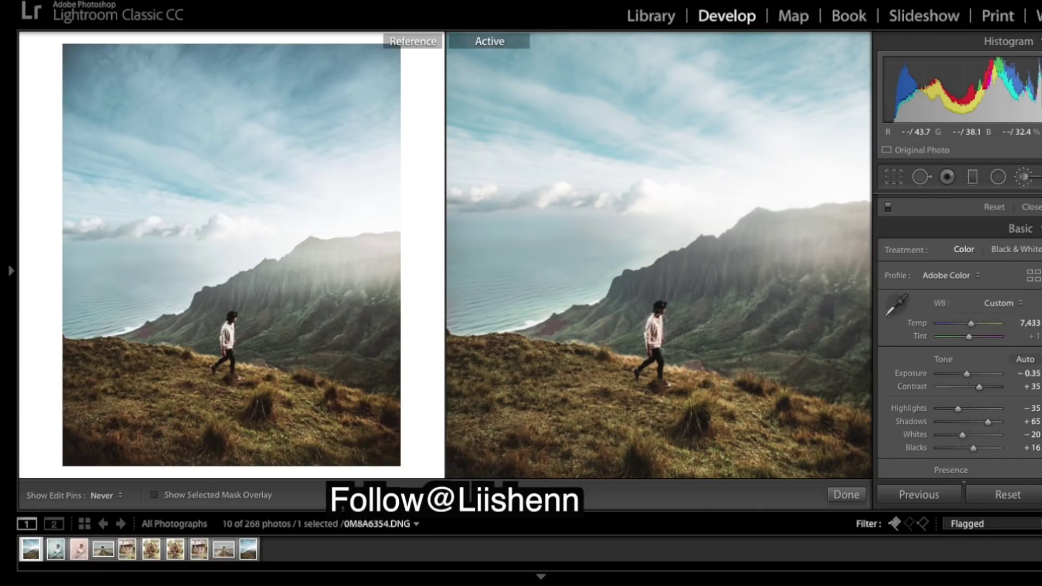
key(h)
click(1034, 345)
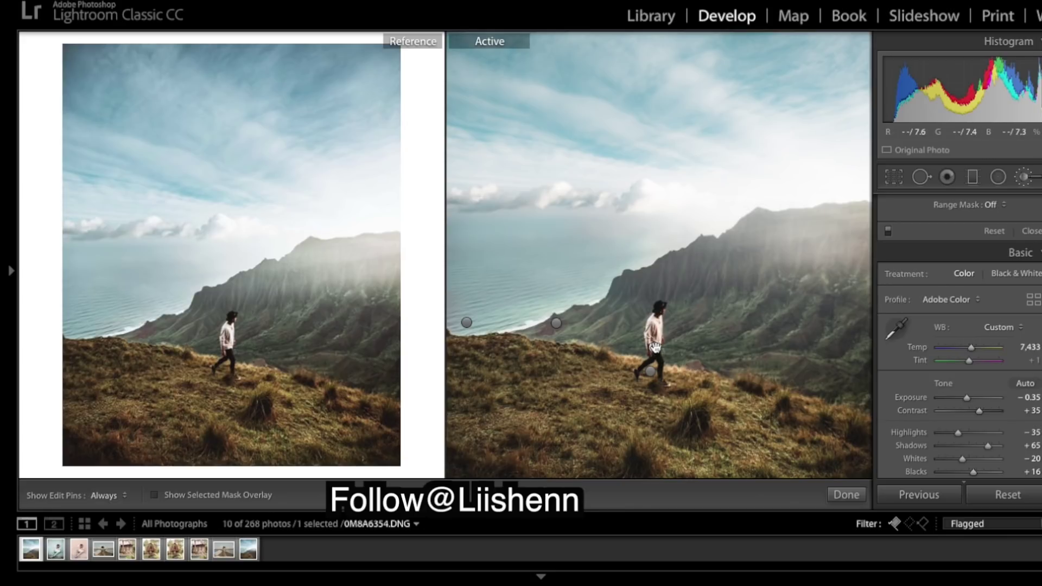
Bring back the shirt's local adjustment sliders and set its Temp to -50
click(1016, 254)
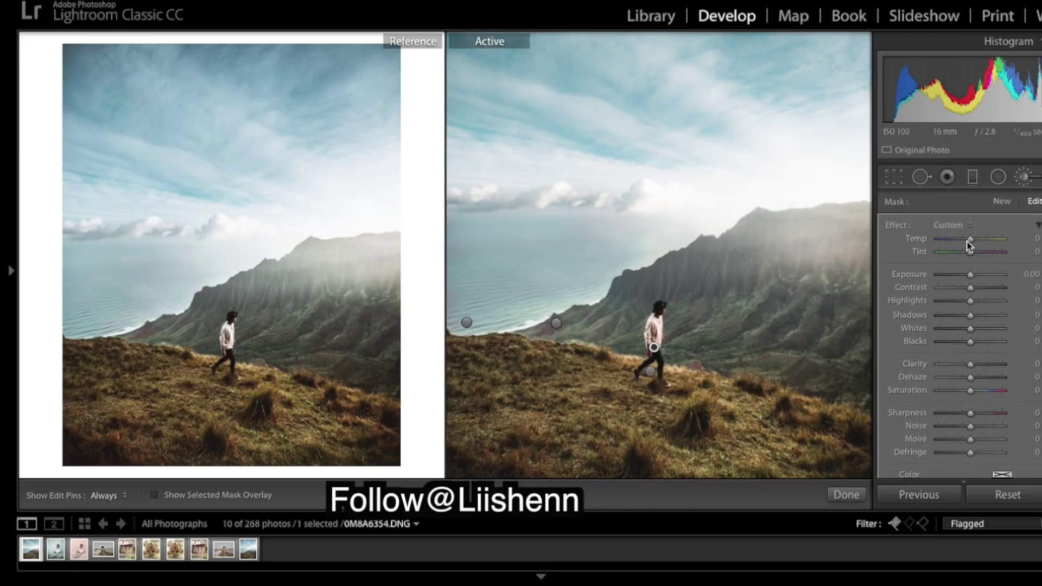
click(1035, 239)
text(-50)
key(Return)
Ease the shirt adjustment's Temp to -30 and finish the radial edit
click(1031, 238)
text(-3)
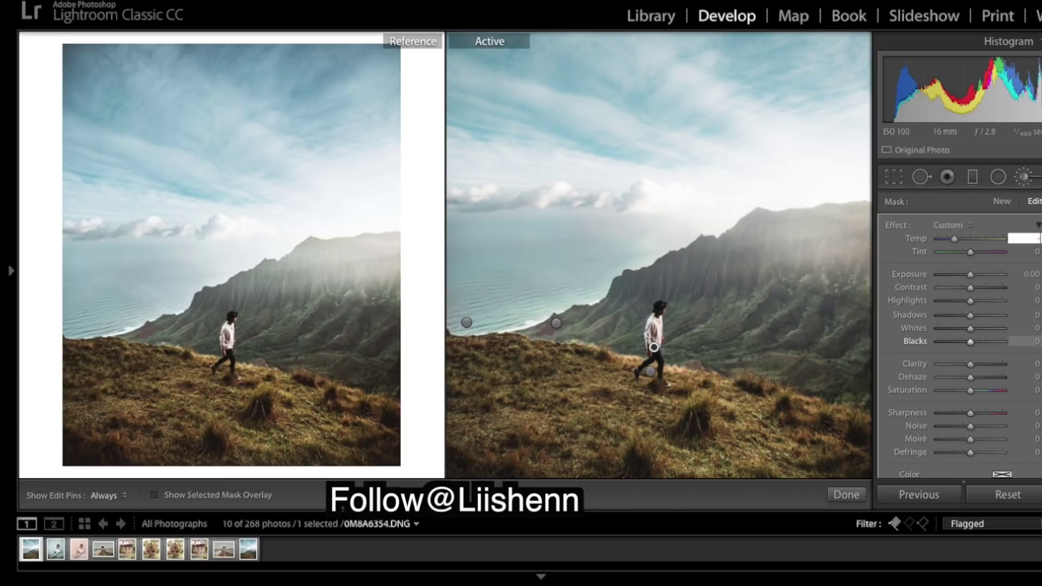
key(Return)
text(0)
key(Return)
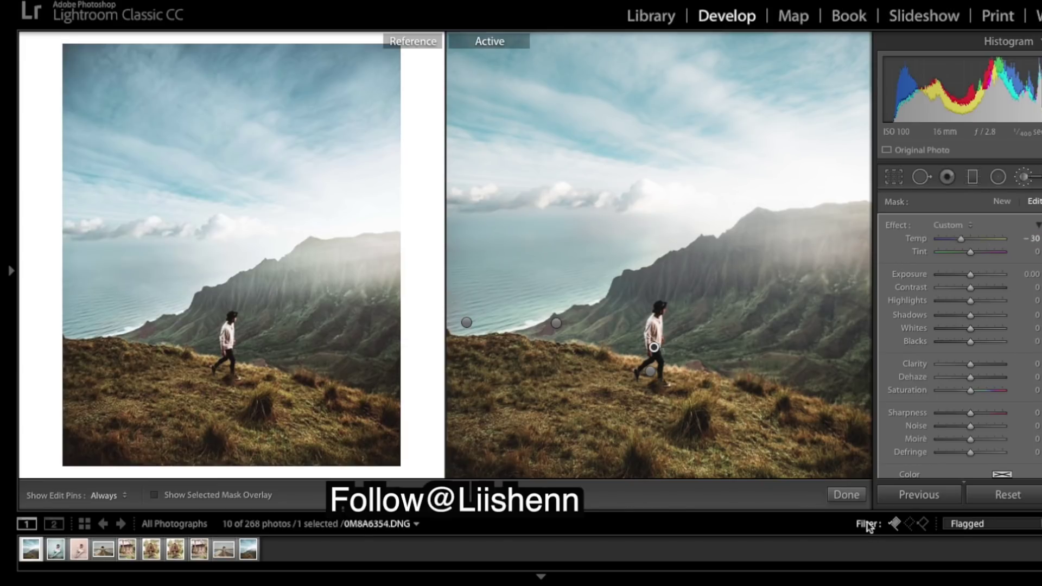
click(861, 495)
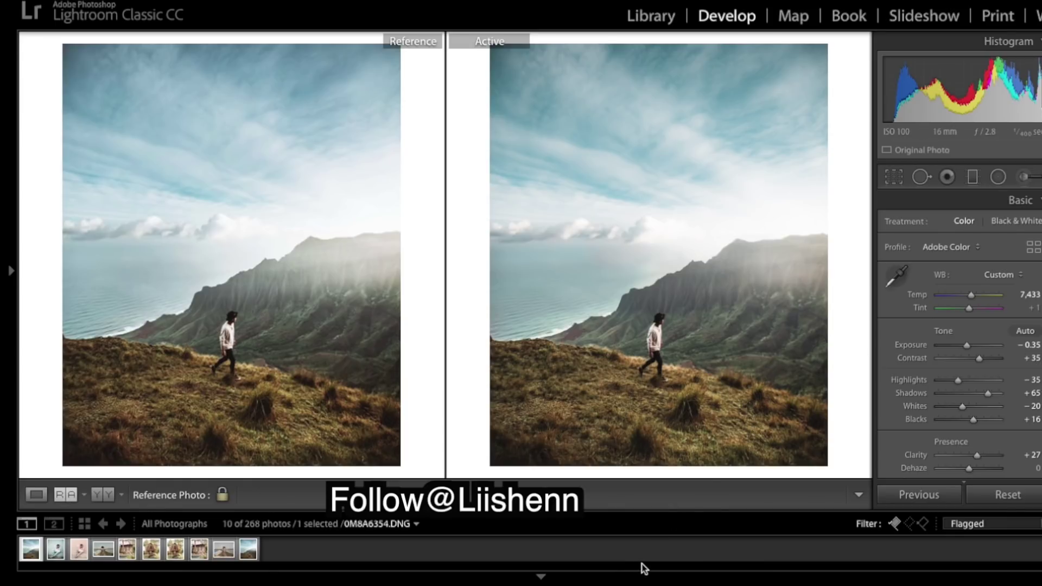
key(backslash)
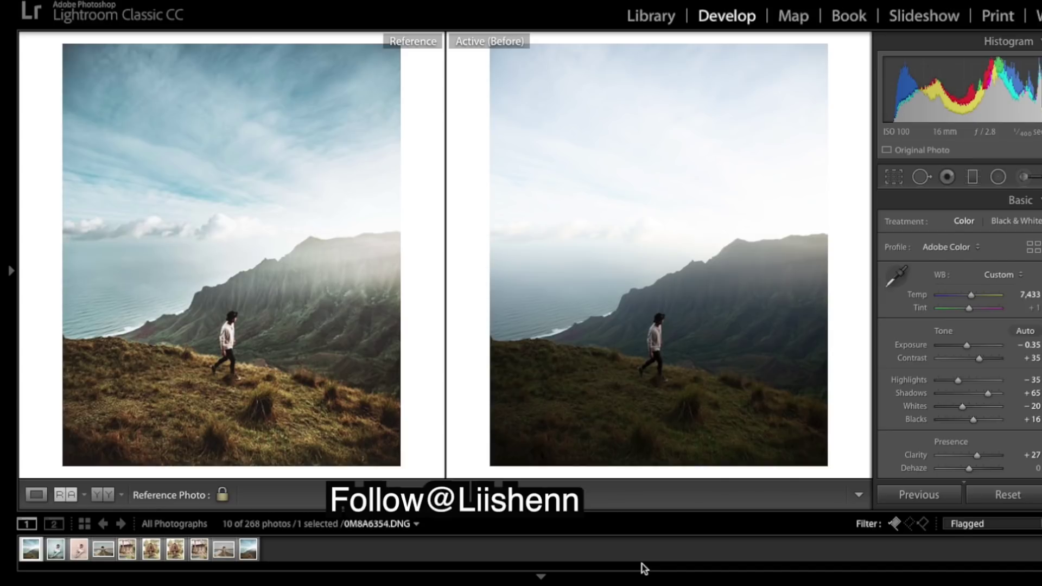
key(backslash)
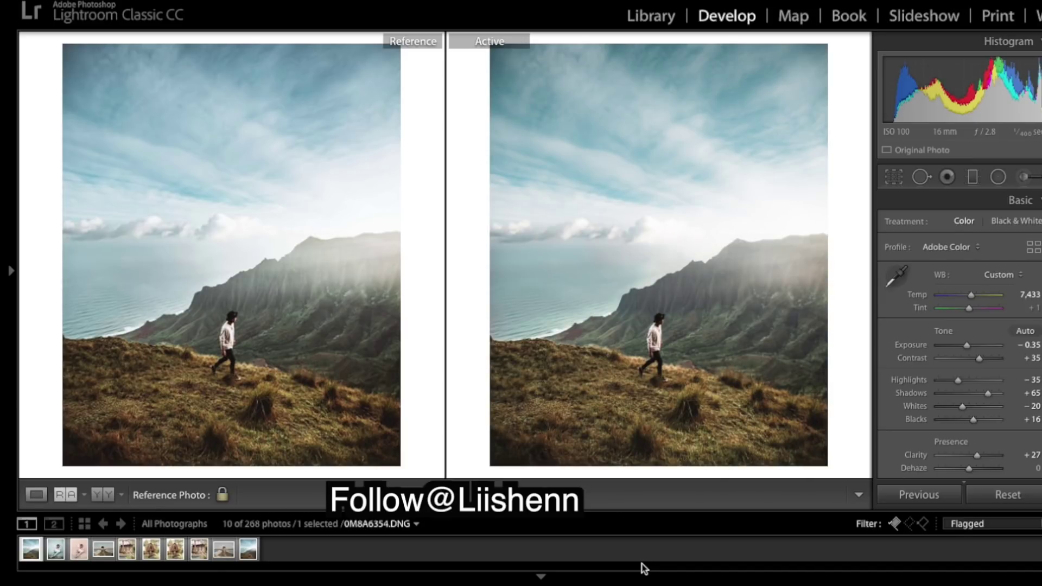
key(backslash)
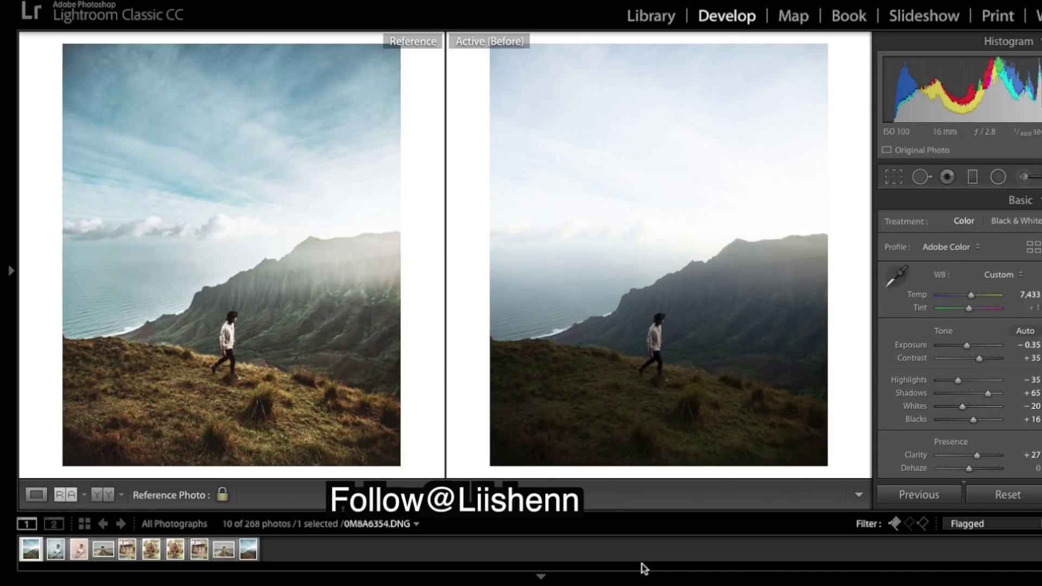
key(backslash)
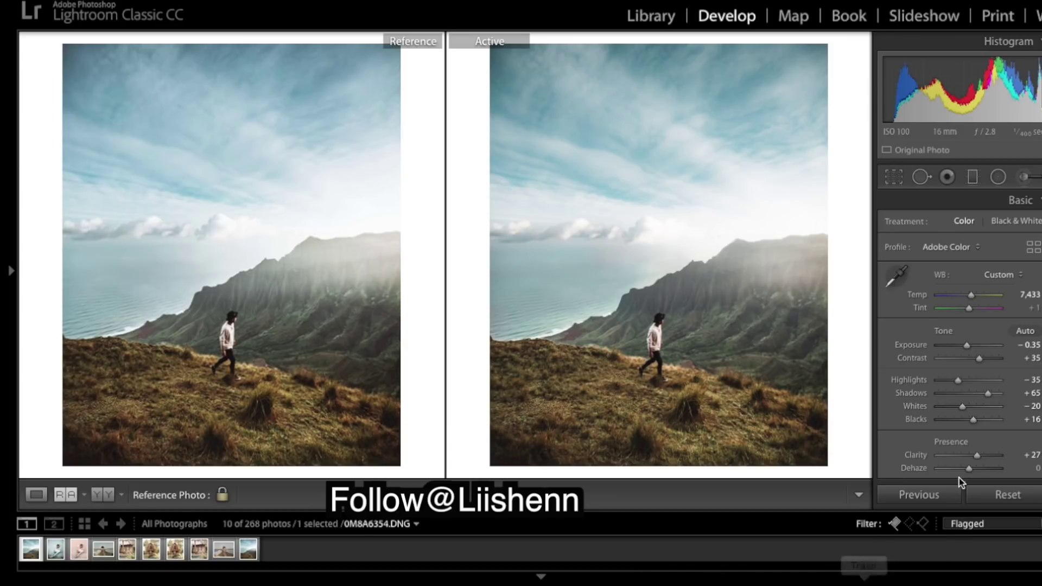
Try Yellow saturation at 5 in HSL/Color, then reset it to 0
scroll(968, 425, down, 5)
scroll(968, 425, down, 15)
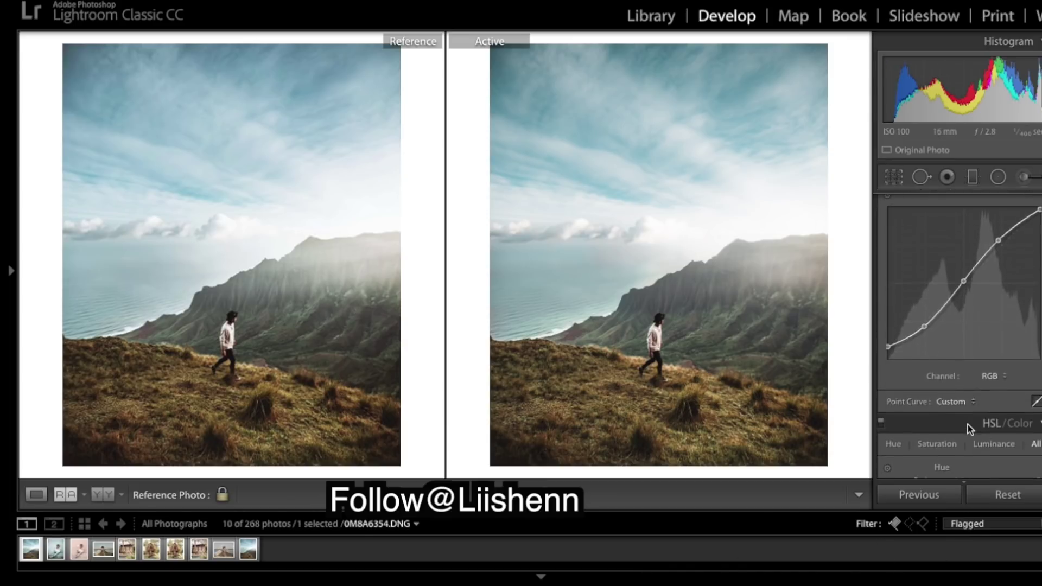
scroll(968, 424, down, 2)
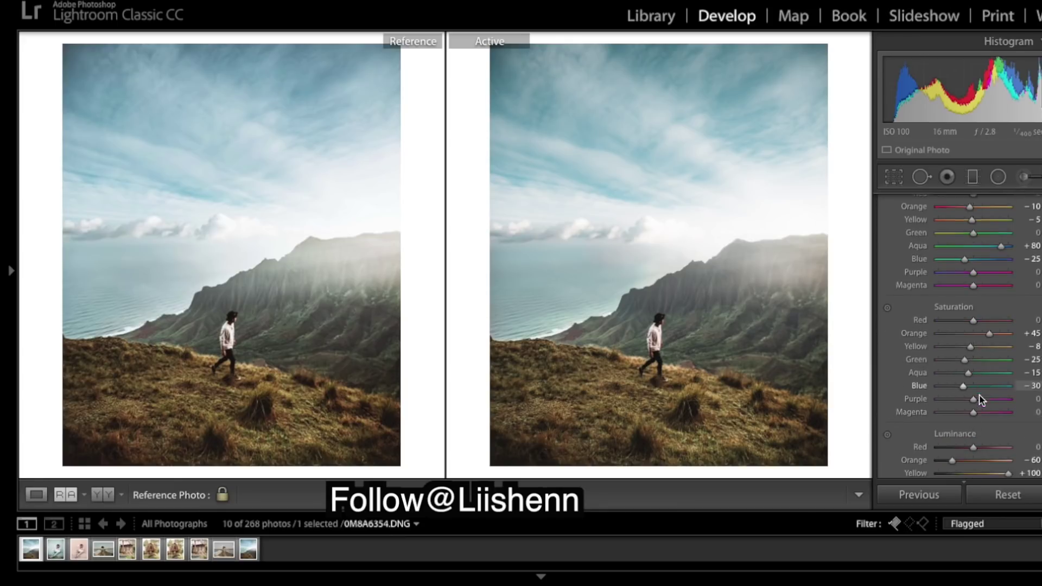
click(930, 325)
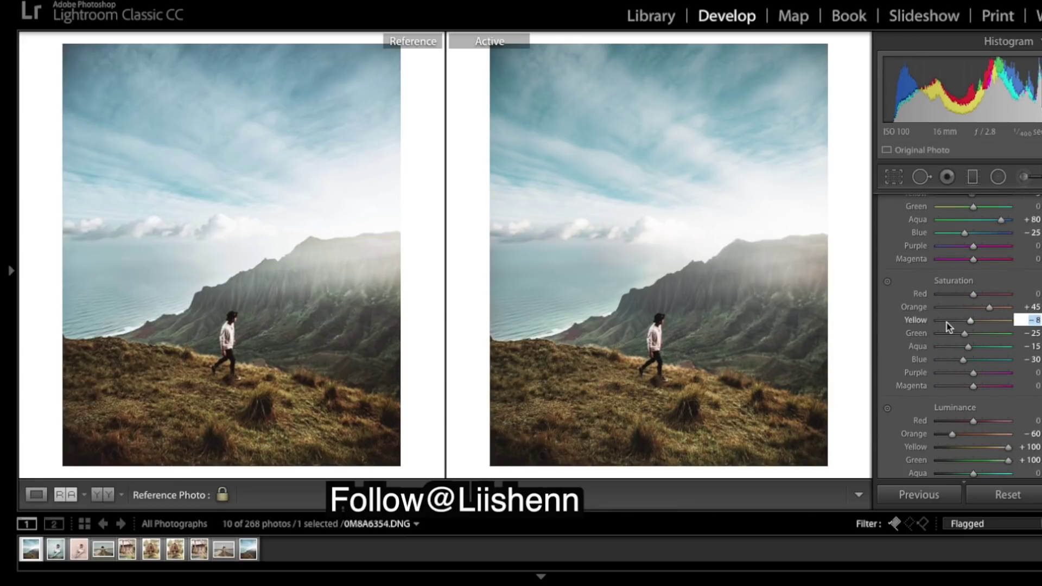
text(5)
key(Return)
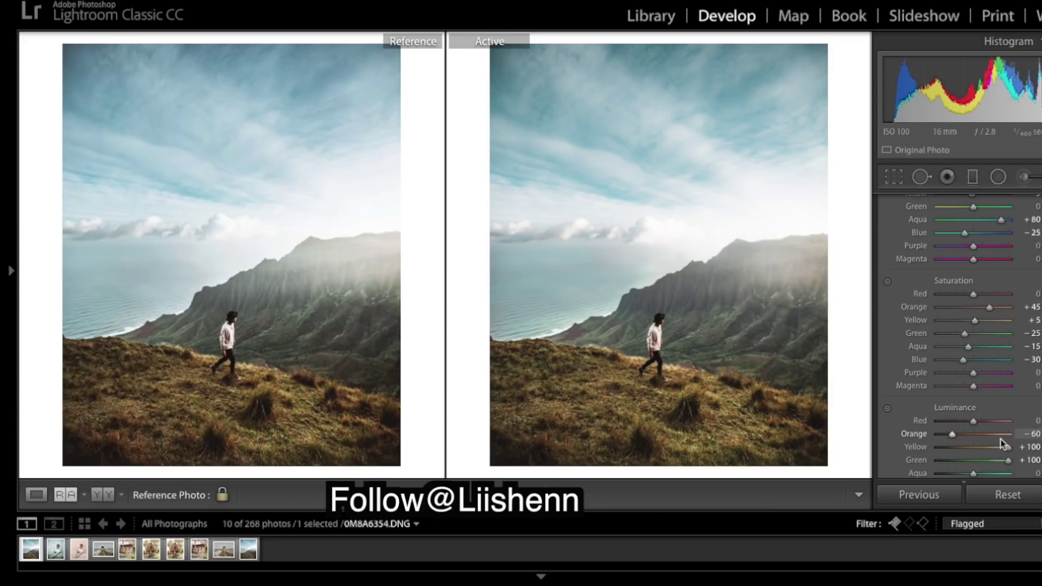
double_click(916, 320)
scroll(912, 478, up, 10)
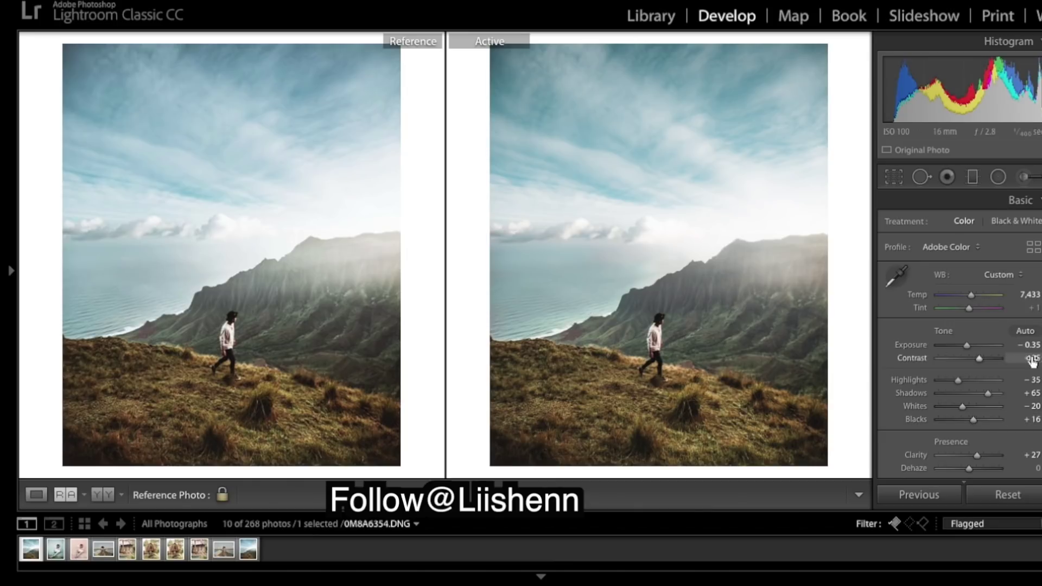
click(972, 177)
Lower the ridge gradient's Dehaze from 66 to 64 and close the graduated filter
click(682, 267)
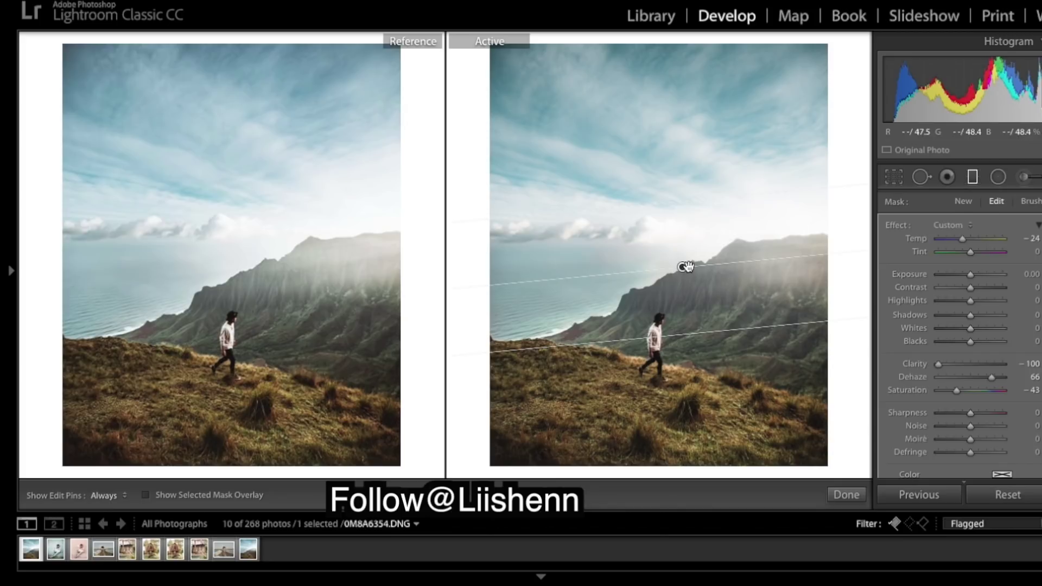
click(1035, 376)
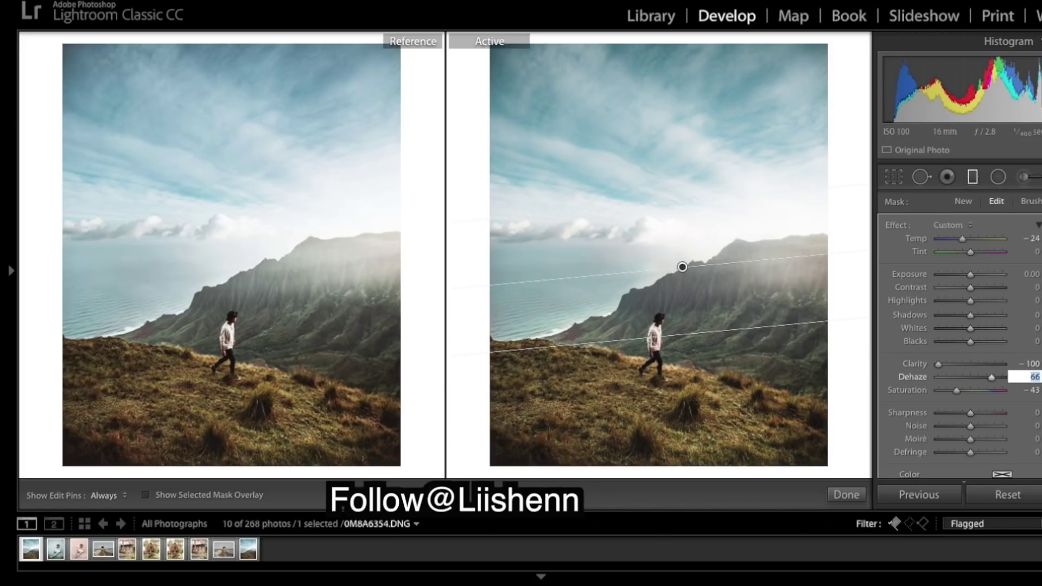
text(64)
key(Return)
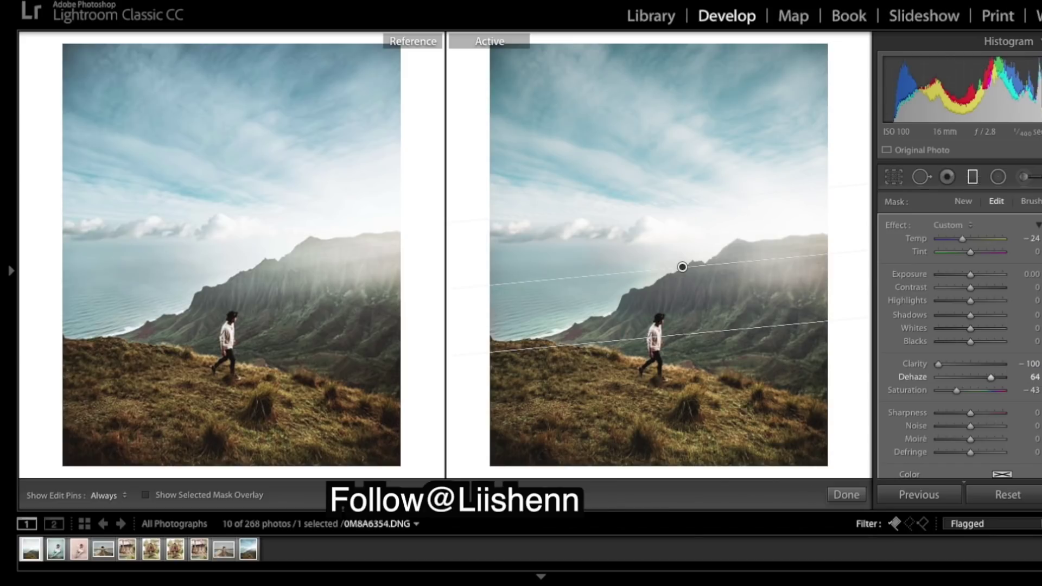
scroll(1011, 418, down, 2)
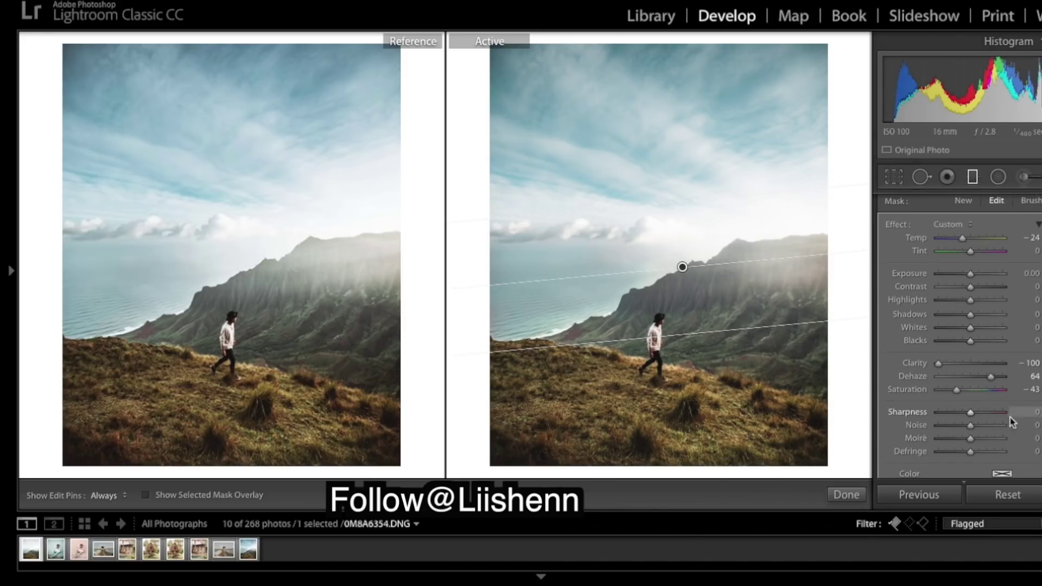
click(839, 495)
Reduce Yellow luminance in HSL from +100 to +95
scroll(1001, 418, down, 8)
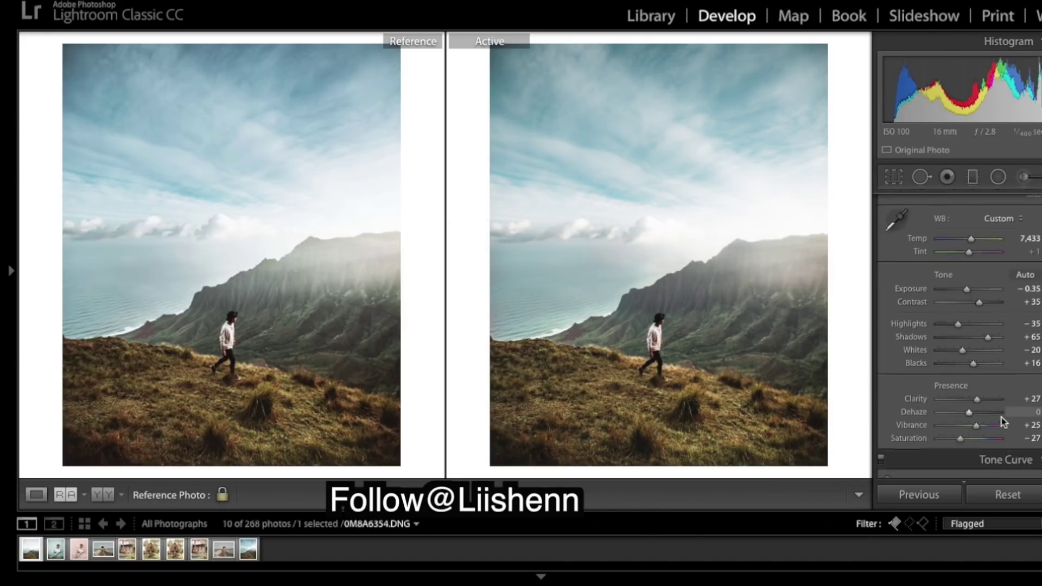
scroll(1002, 418, down, 10)
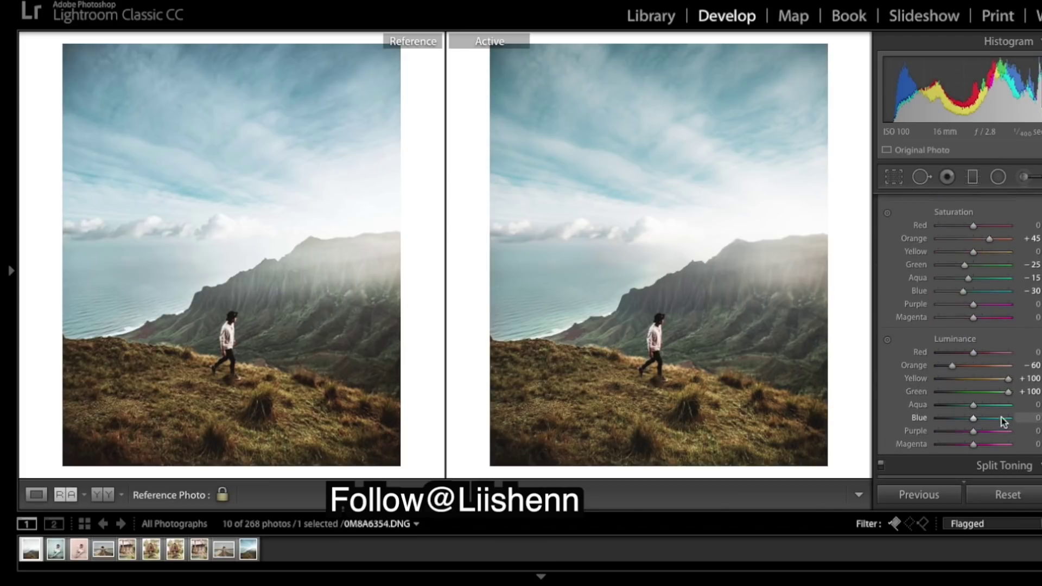
click(1028, 379)
text(95)
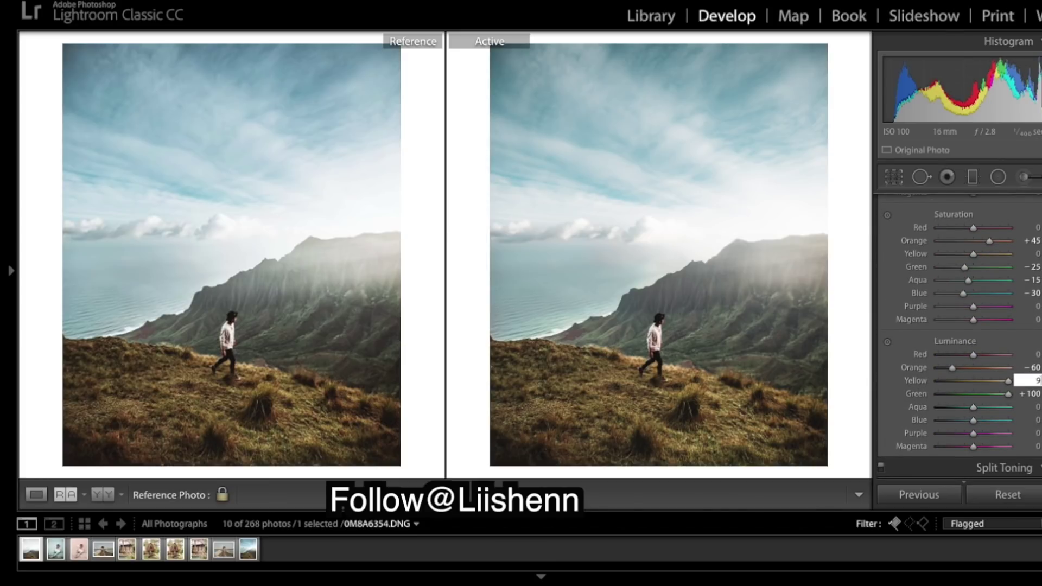
key(Return)
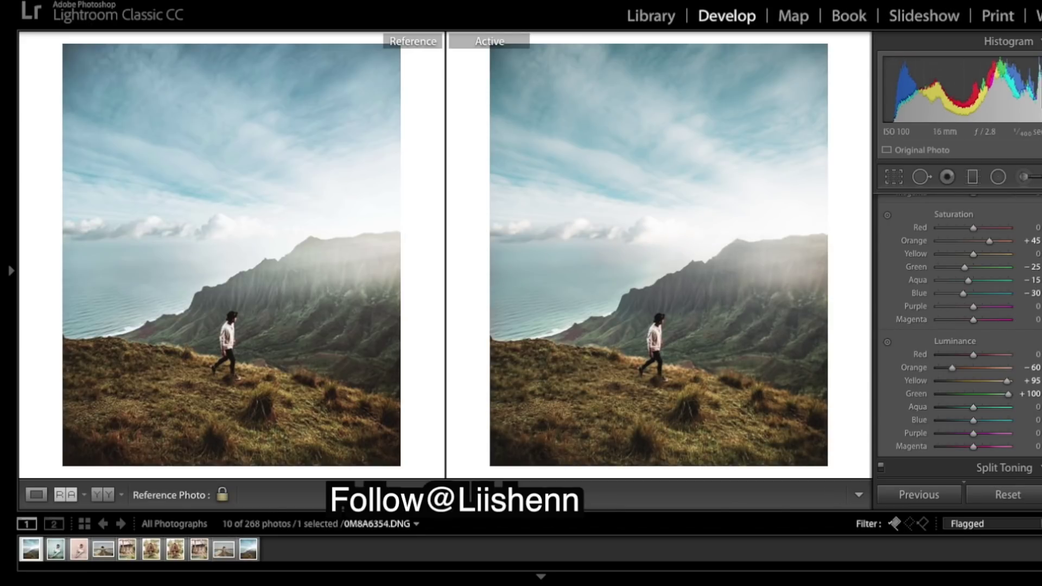
click(1023, 176)
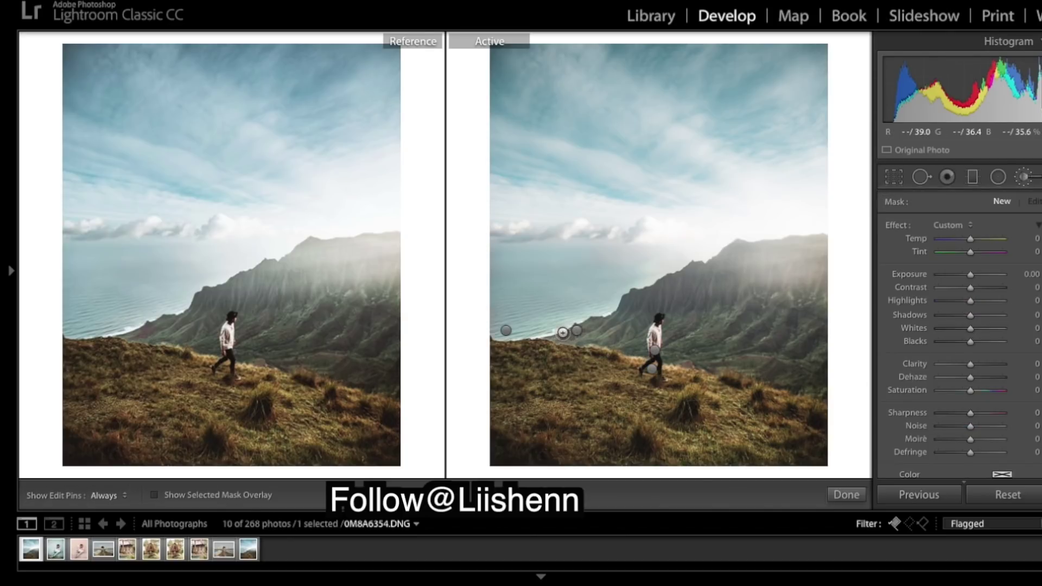
Boost the shoreline radial adjustment's Saturation from 68 to 90 and close it
click(576, 329)
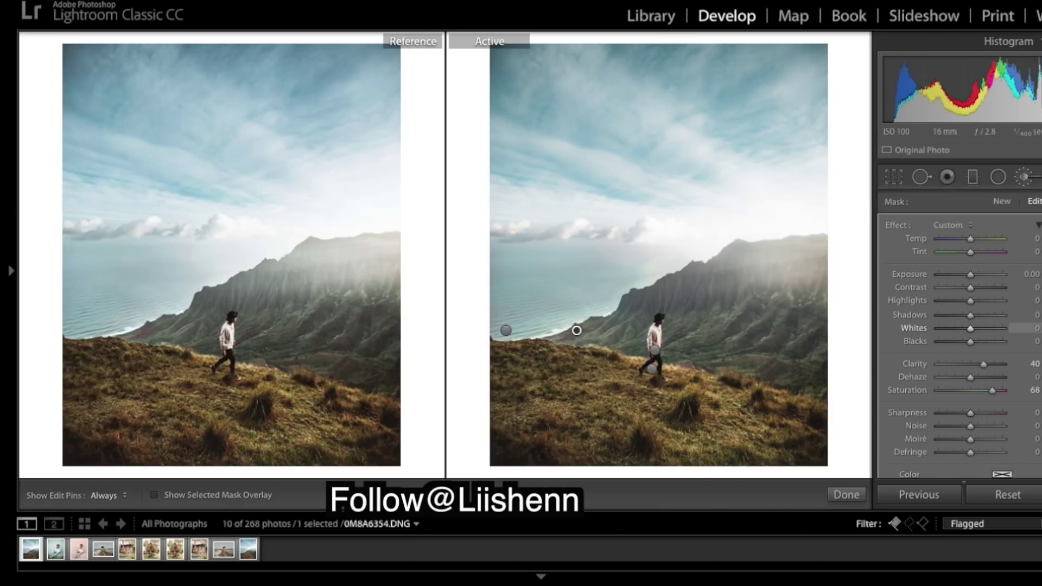
click(1000, 389)
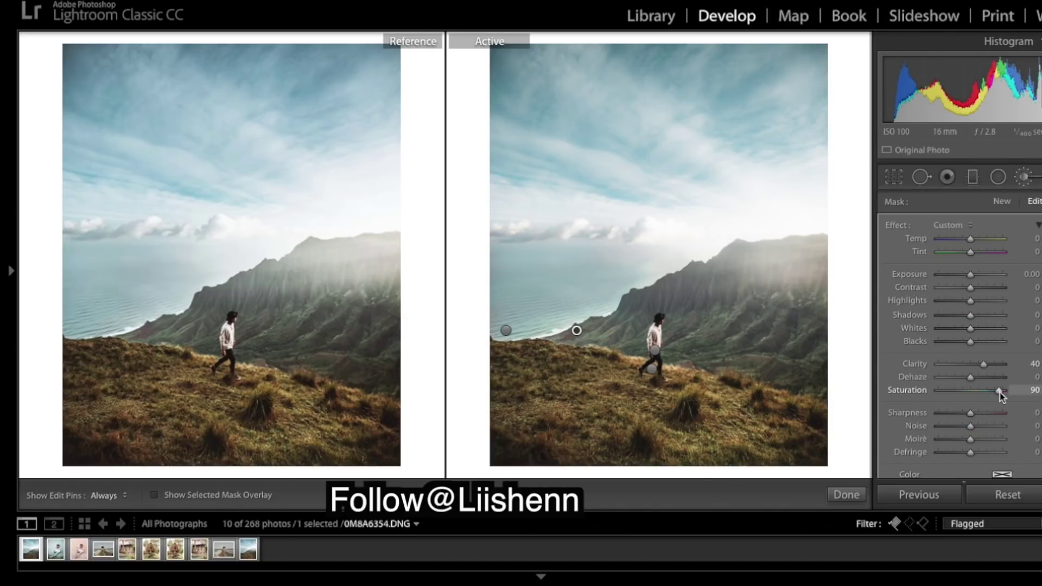
click(847, 495)
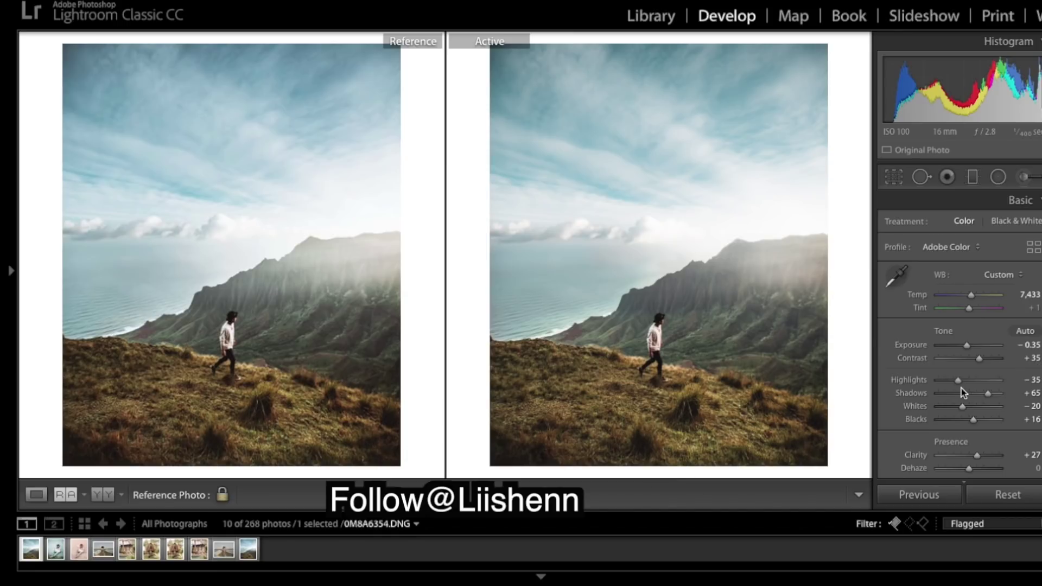
scroll(992, 389, down, 10)
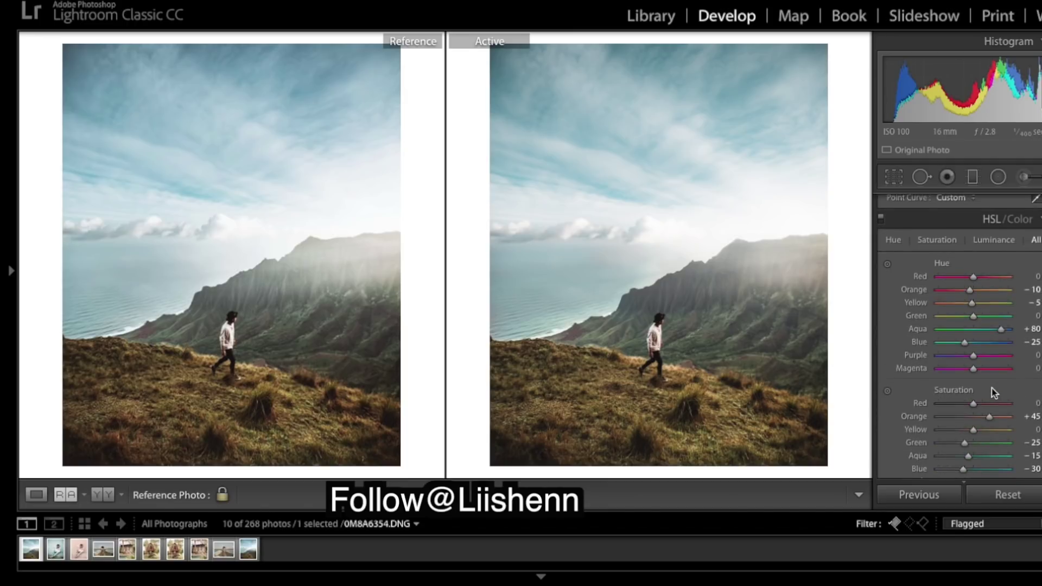
Shift Orange hue to -20, then compare against the unedited photo
click(1031, 293)
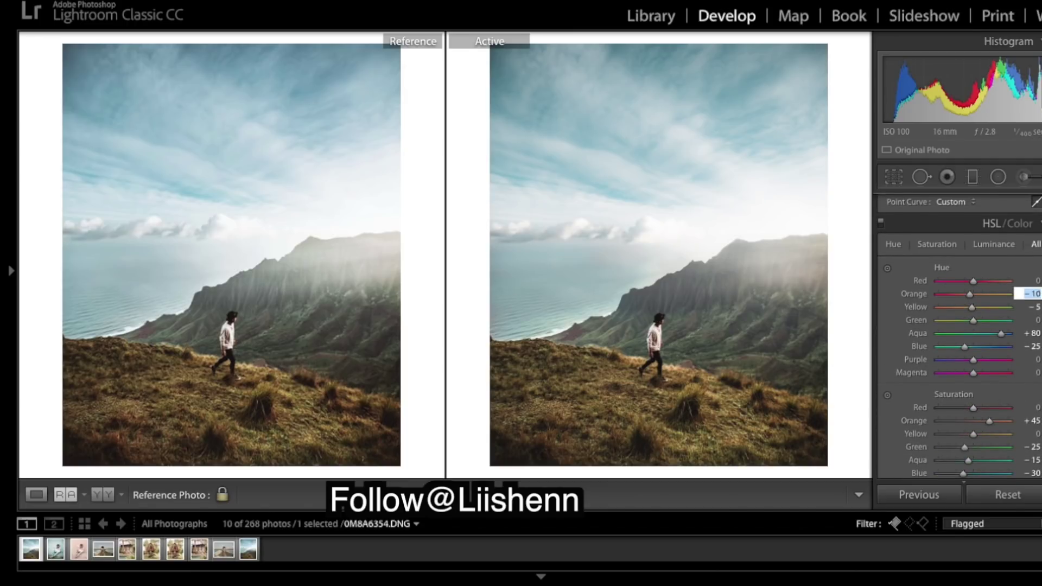
text(-20)
key(Return)
key(backslash)
key(backslash)
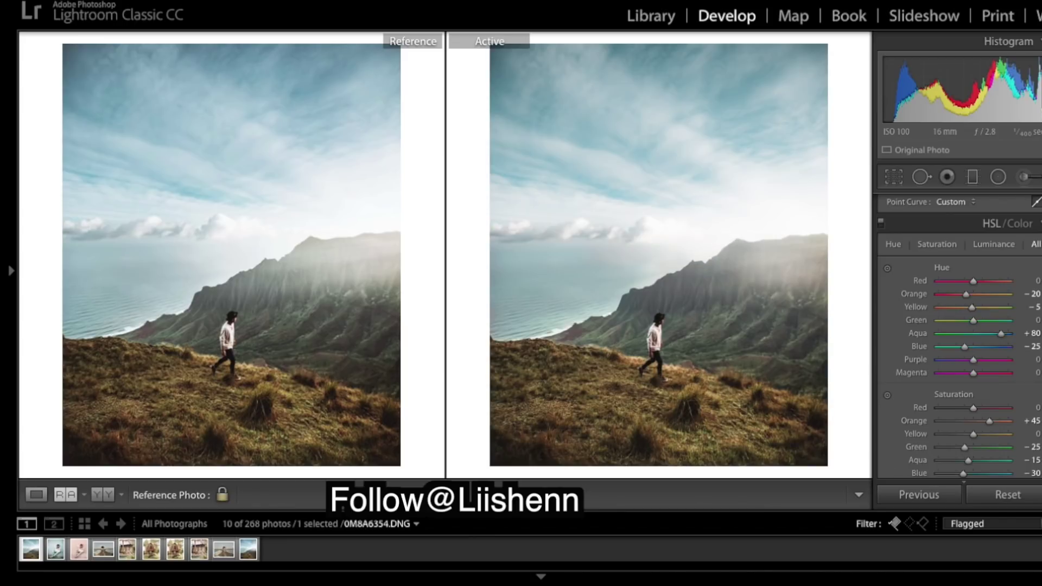